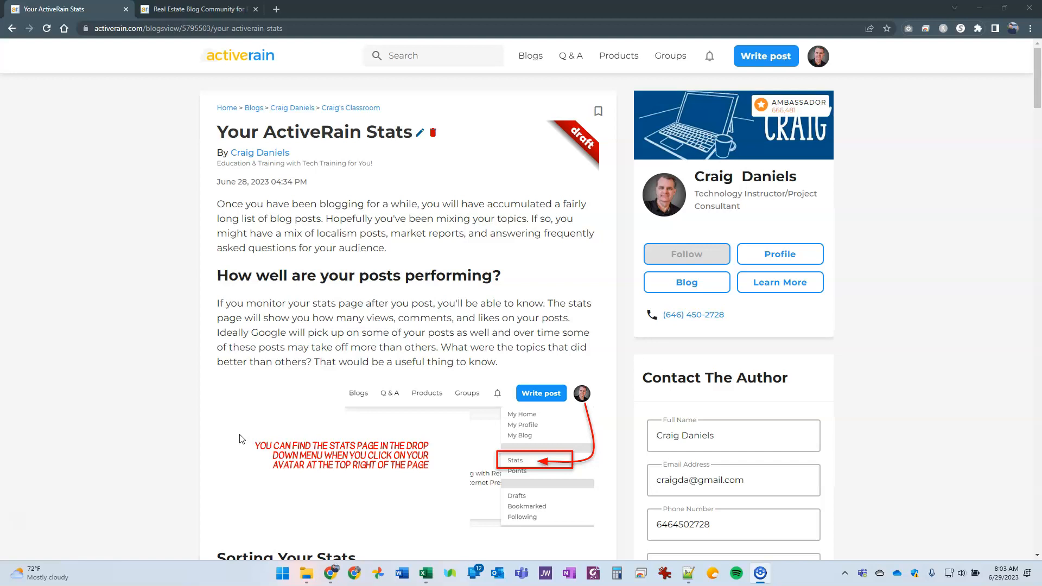
Open the account's Stats page and sort the blog posts by views from highest to lowest.
left_click(248, 435)
left_click(818, 58)
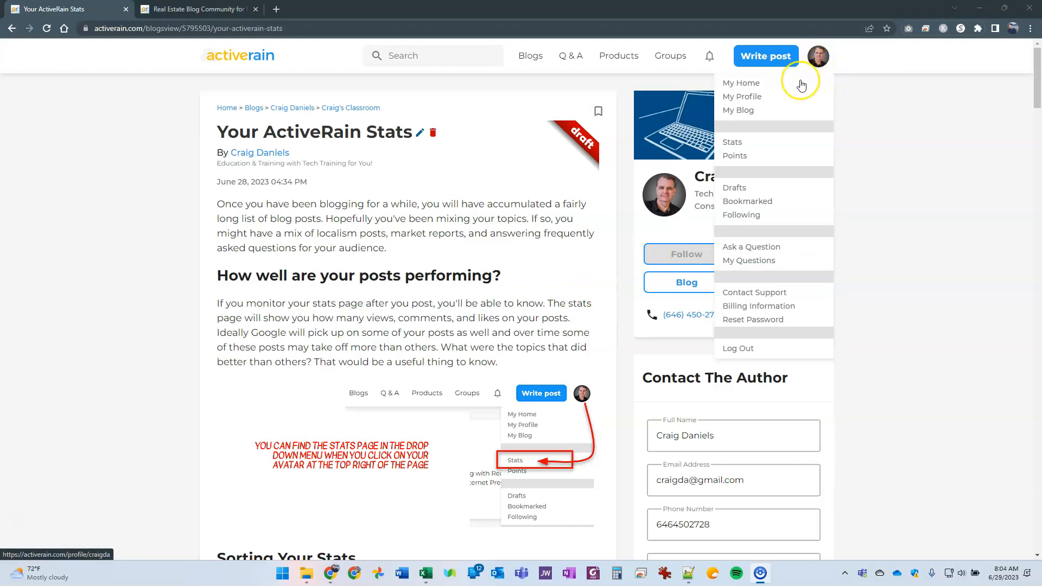
left_click(743, 148)
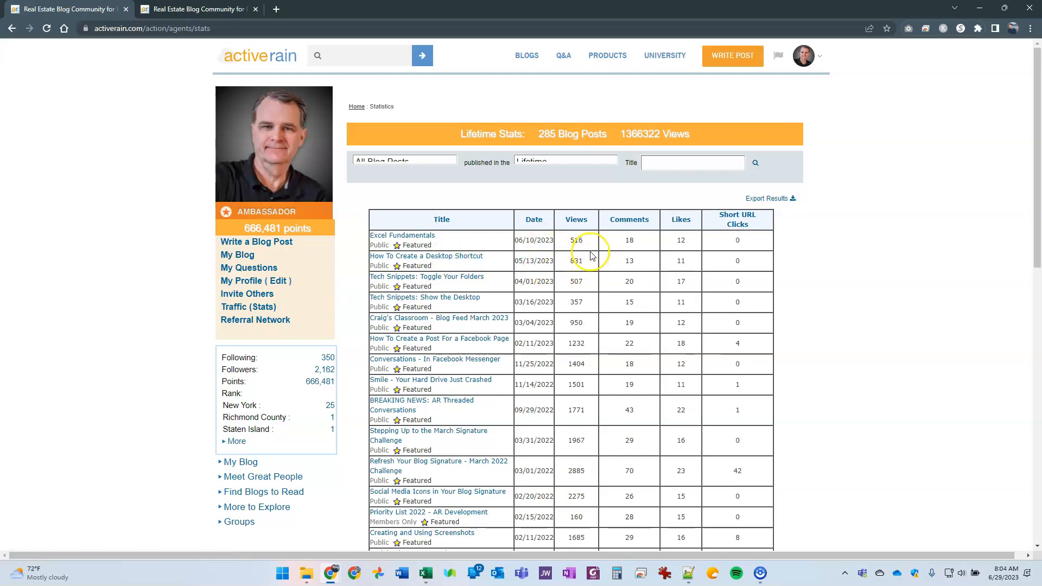
left_click(577, 223)
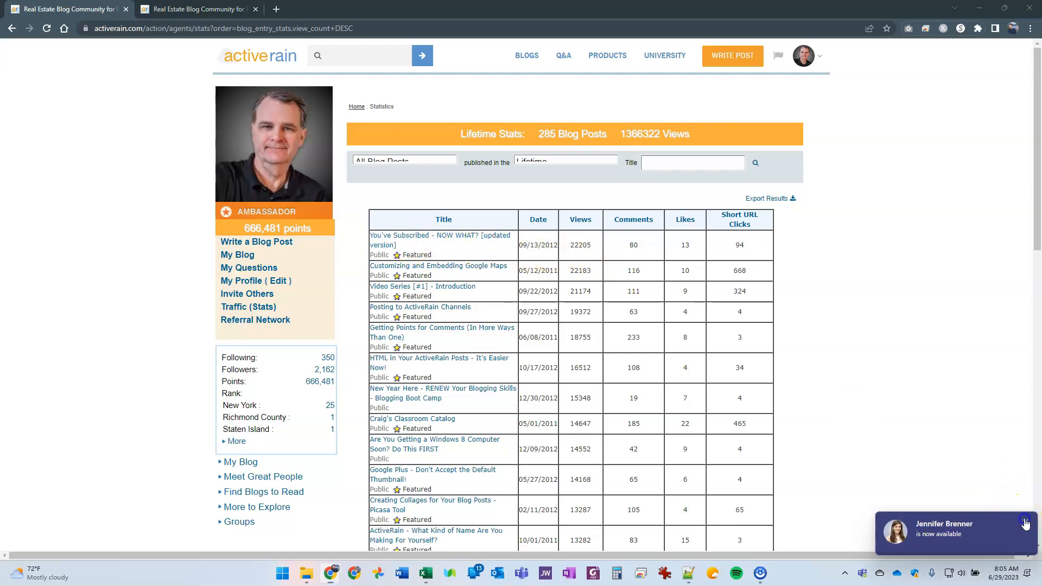
left_click(1025, 519)
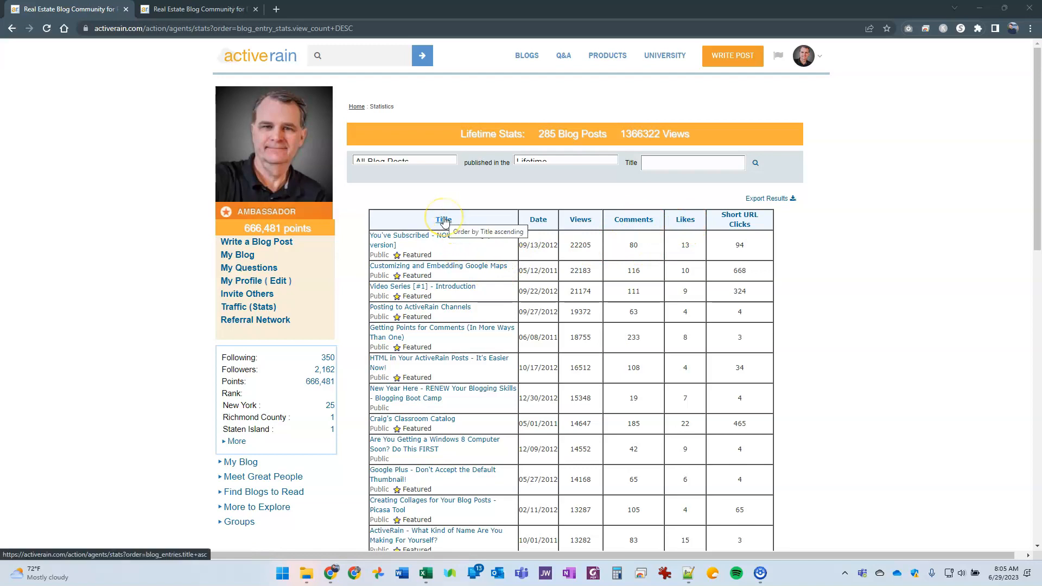
Filter the blog post statistics by titles containing "photo" and look through the matching posts.
left_click(660, 164)
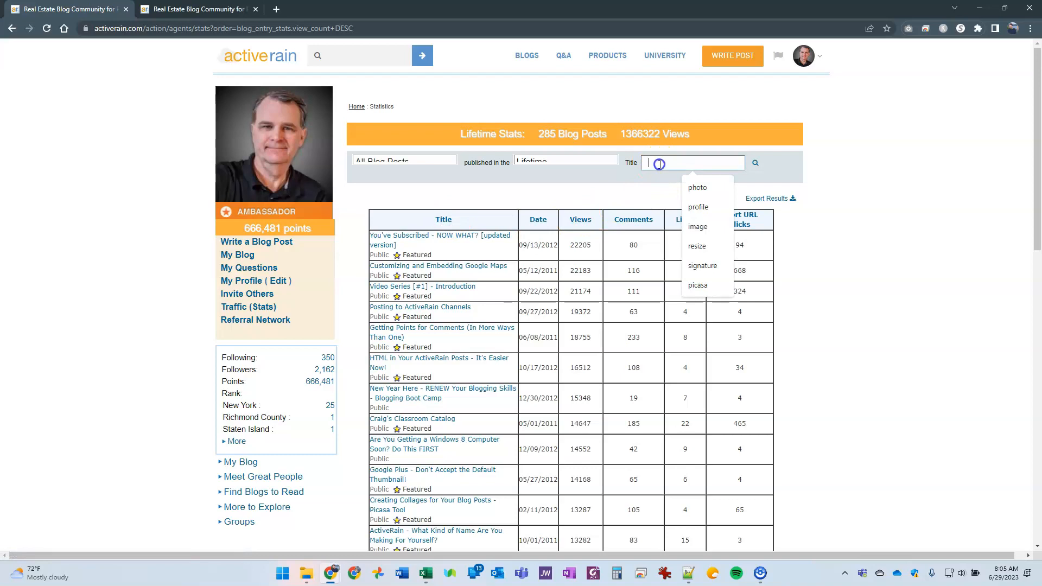
type("photo")
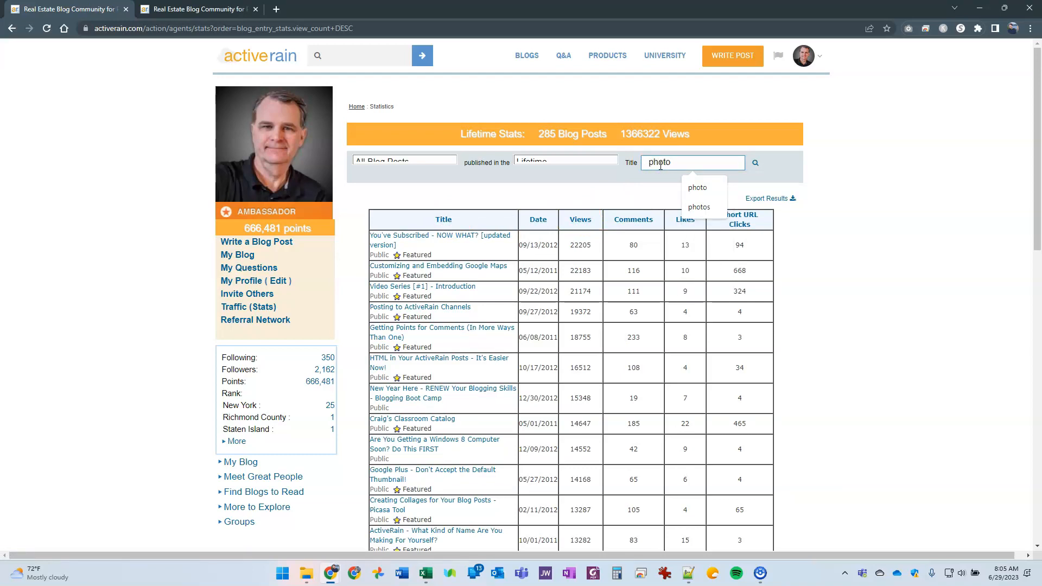
key("Return")
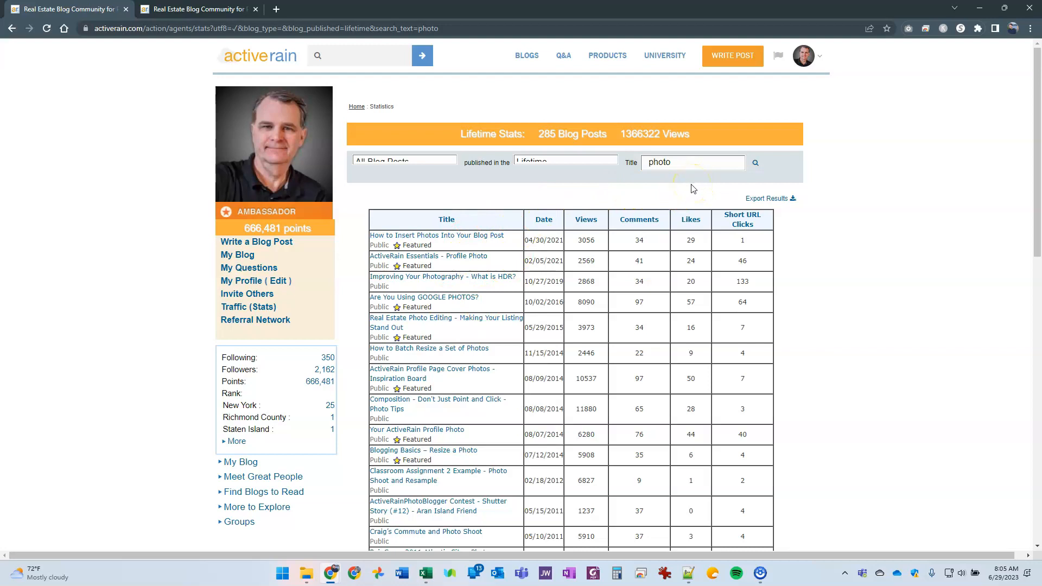
scroll(568, 276, "down", 8)
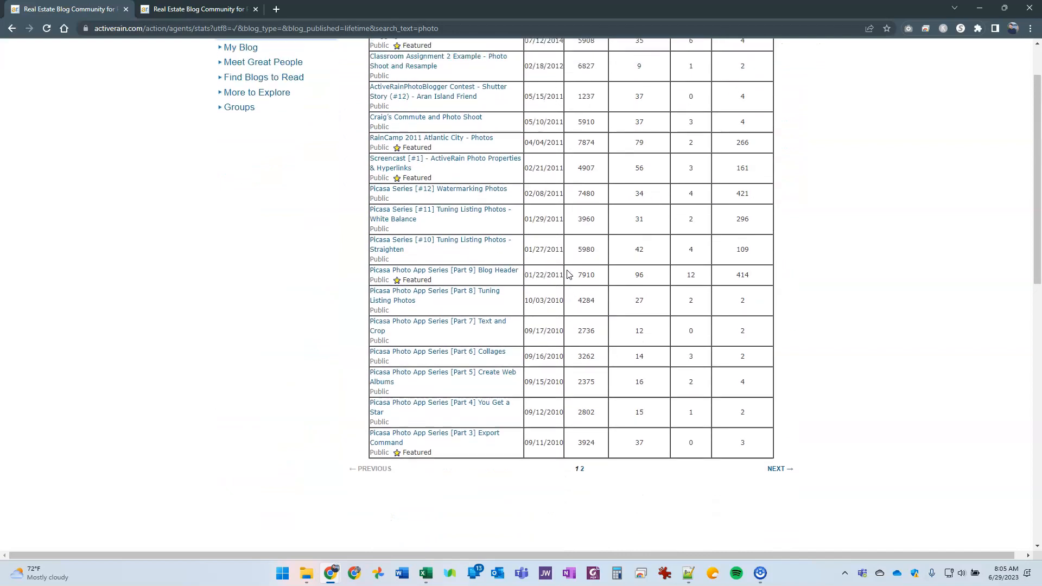
scroll(568, 276, "up", 8)
Clear the title filter and browse the full list of blog posts down to its page links.
left_click_drag(696, 164, 610, 166)
key("BackSpace")
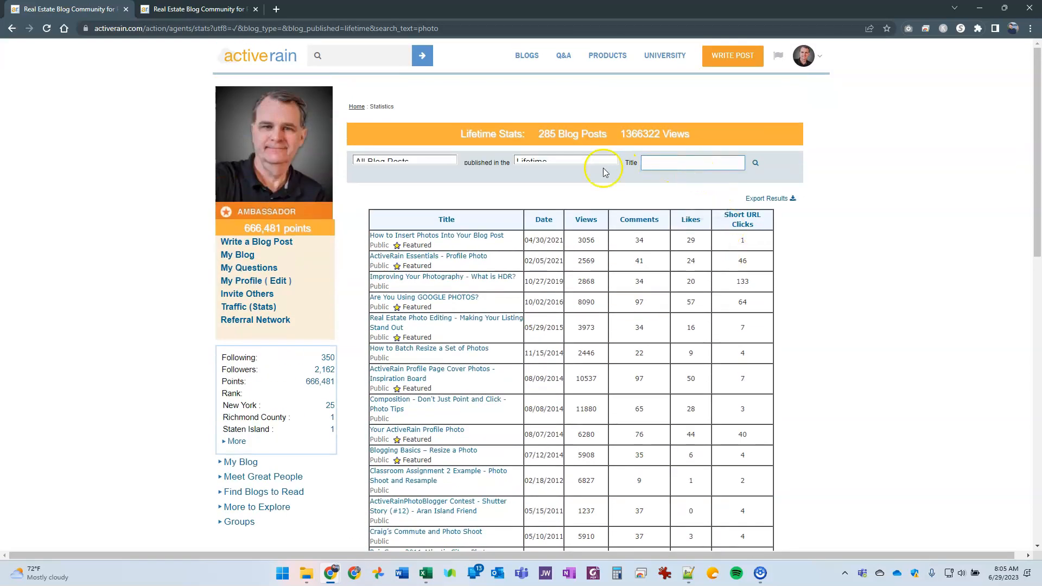
left_click(755, 163)
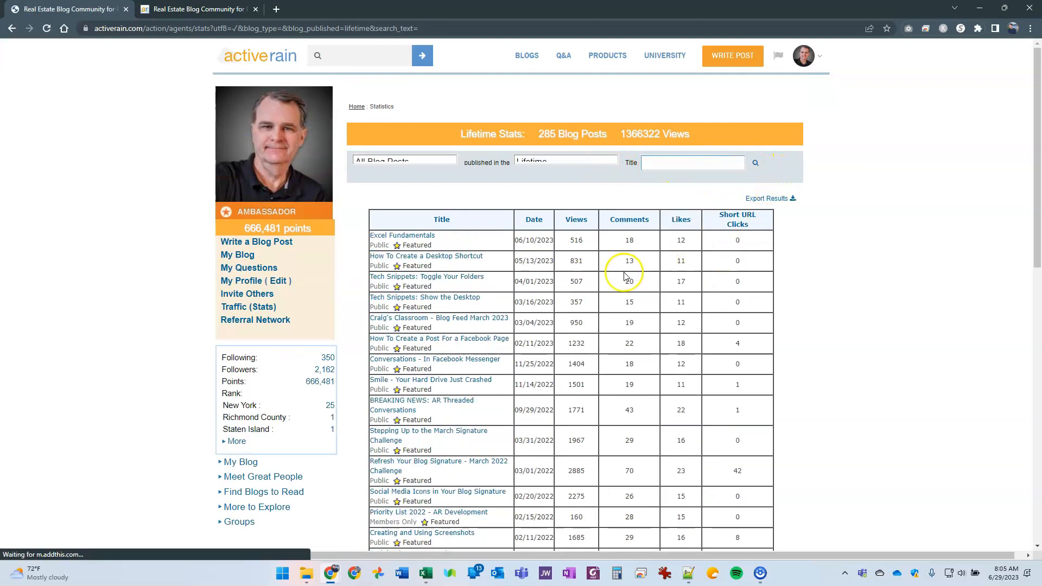
scroll(625, 276, "down", 5)
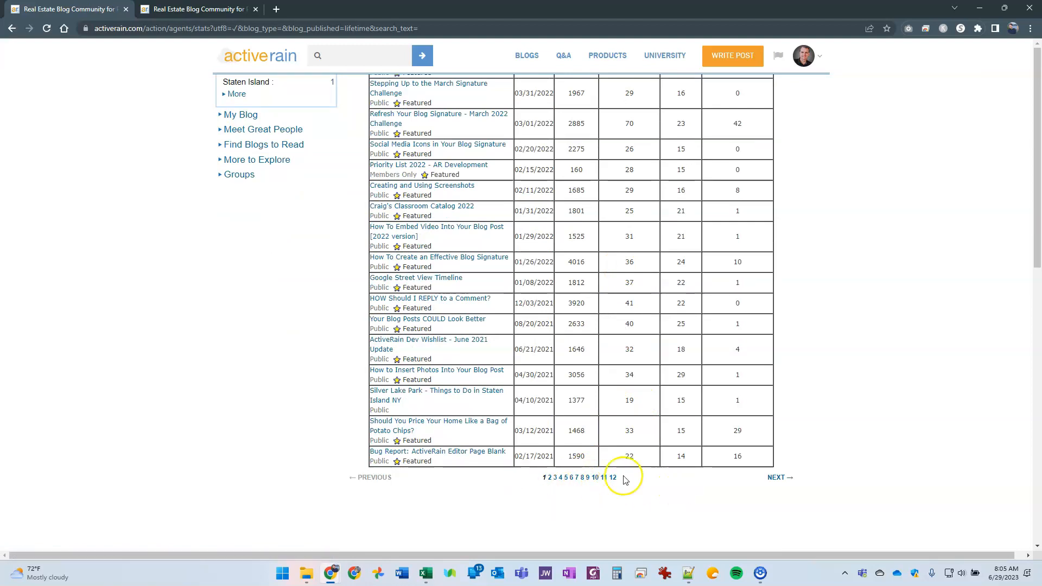
scroll(625, 375, "up", 3)
scroll(611, 378, "down", 3)
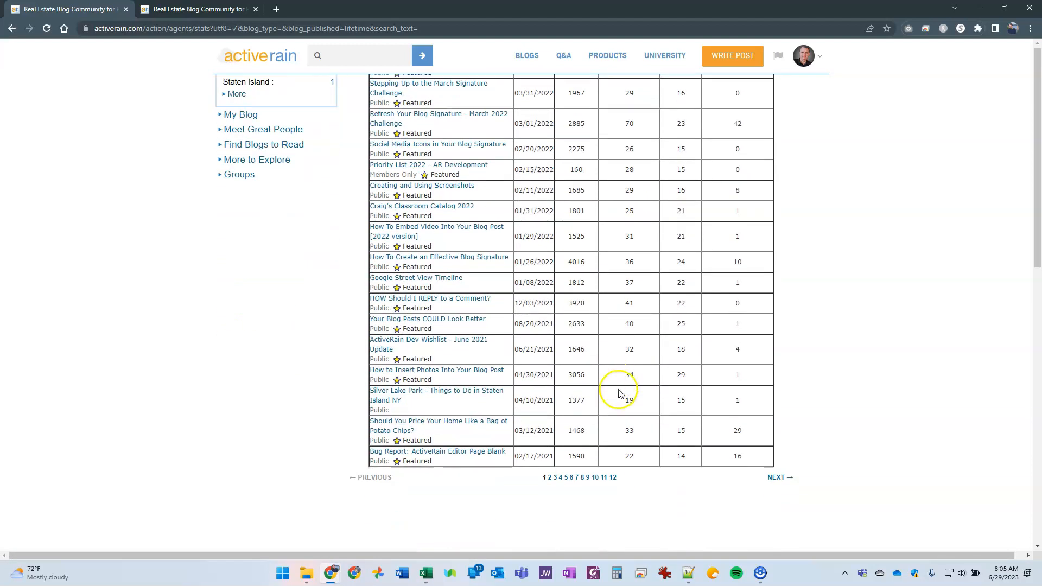
scroll(597, 405, "up", 6)
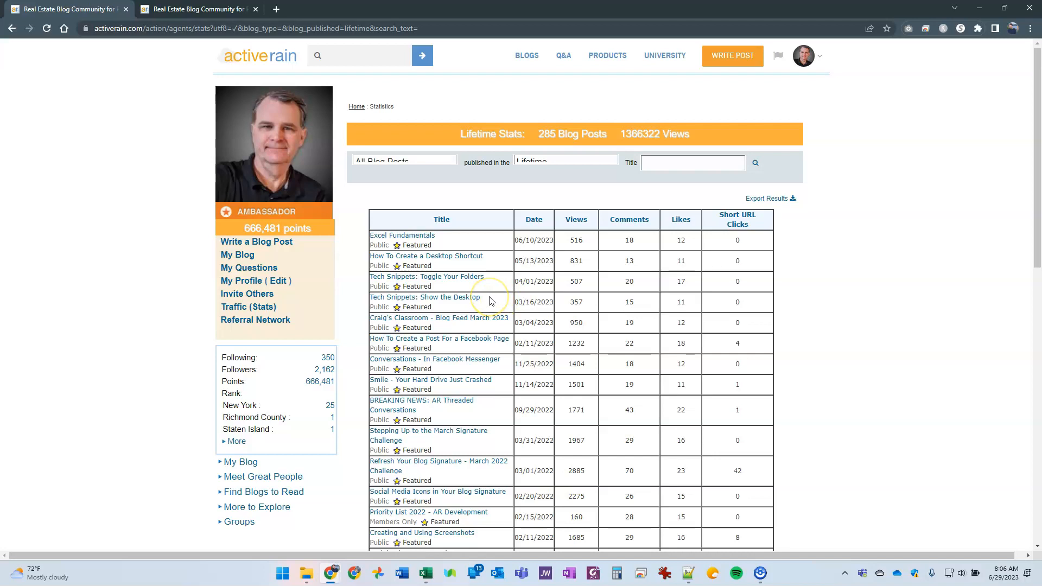
scroll(491, 300, "down", 6)
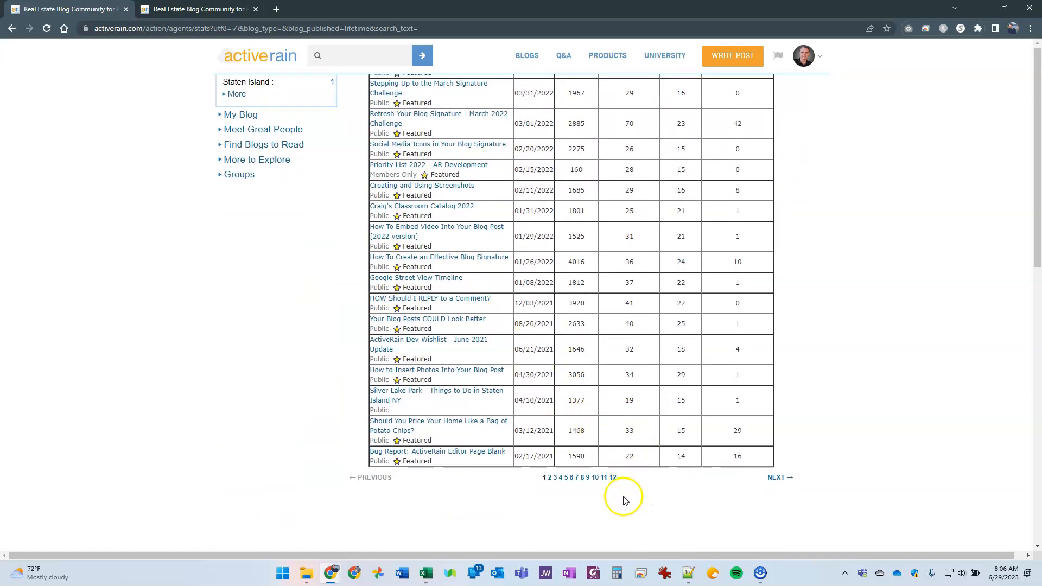
scroll(602, 413, "up", 6)
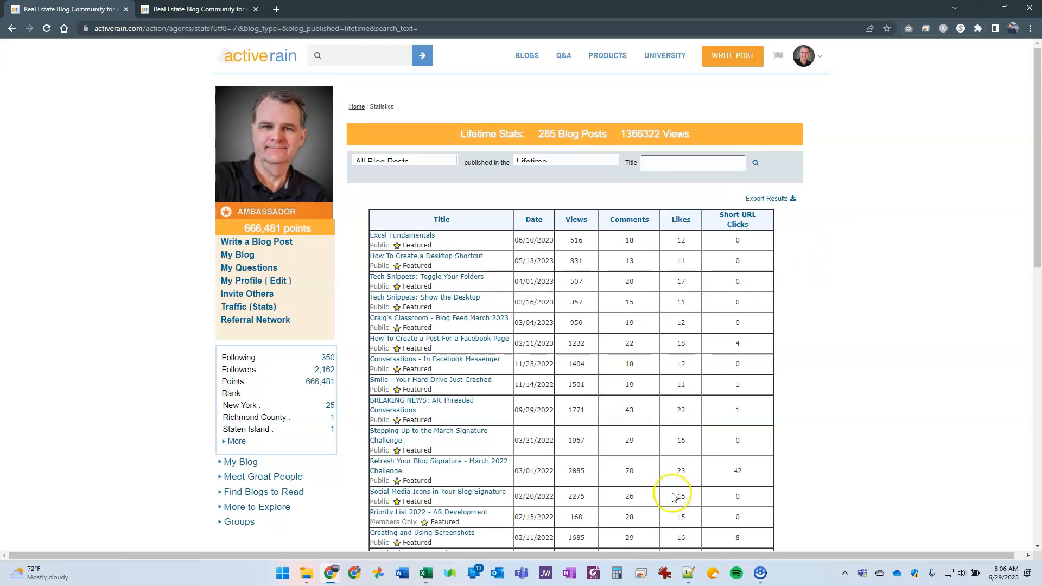
Switch to the ActiveRain_Stats_2023628.xlsx workbook in Excel and examine the posts' titles, links, publish dates and views throughout the table.
left_click(426, 575)
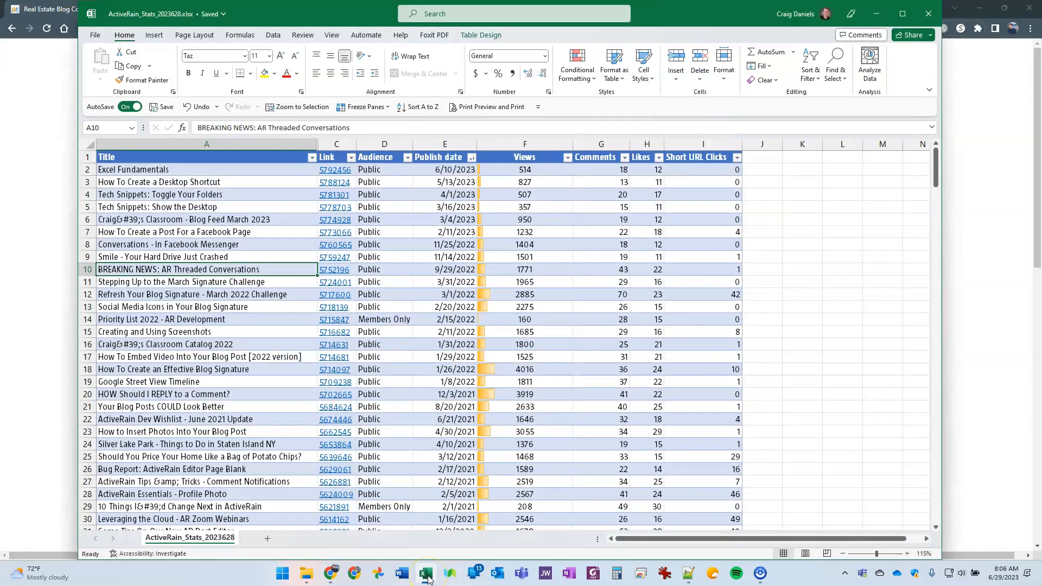
scroll(423, 378, "down", 1)
scroll(402, 379, "up", 1)
scroll(594, 319, "down", 10)
scroll(594, 319, "down", 18)
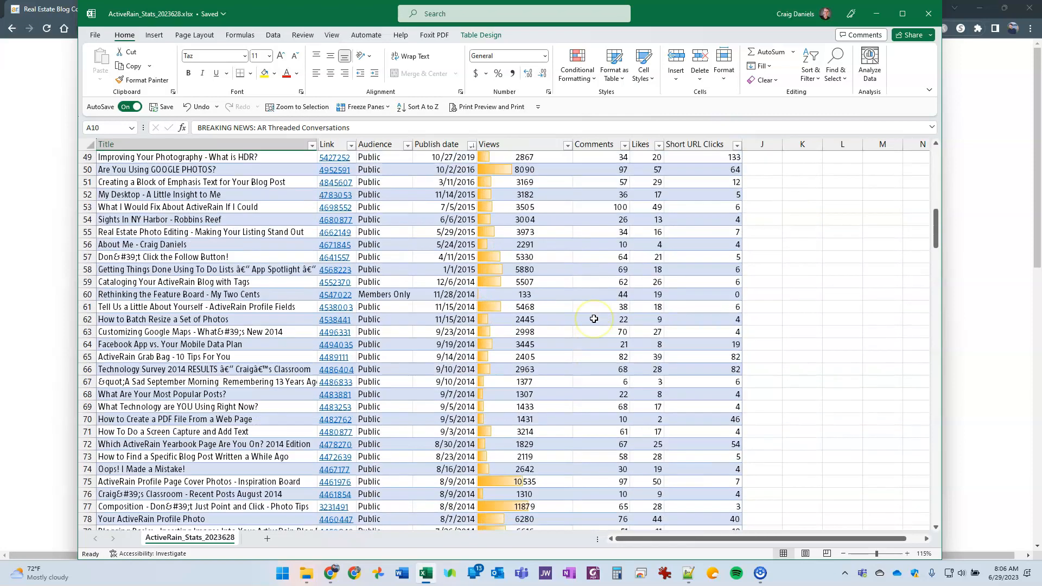
scroll(594, 318, "down", 8)
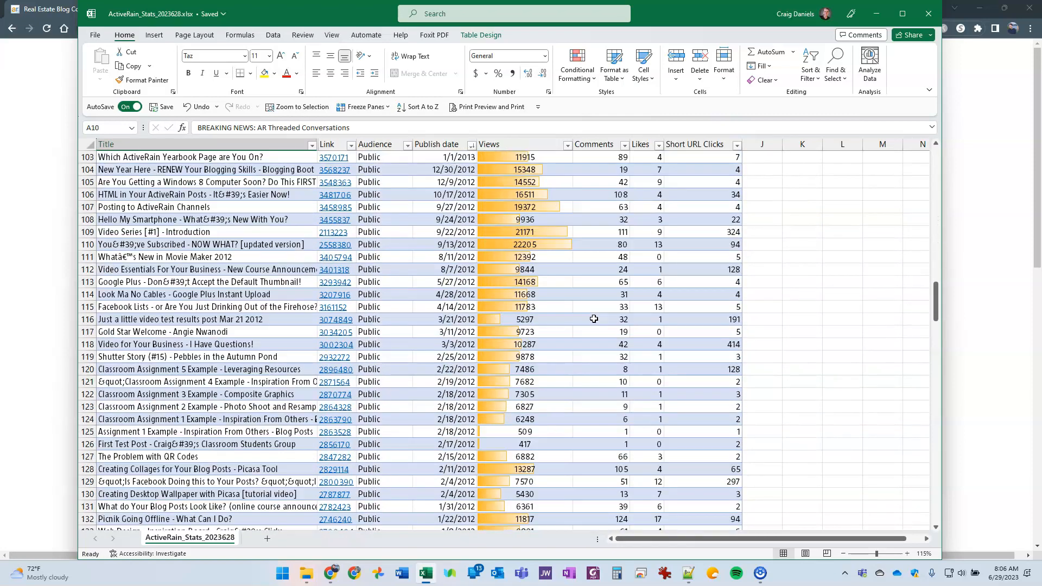
scroll(593, 319, "up", 16)
scroll(592, 320, "up", 20)
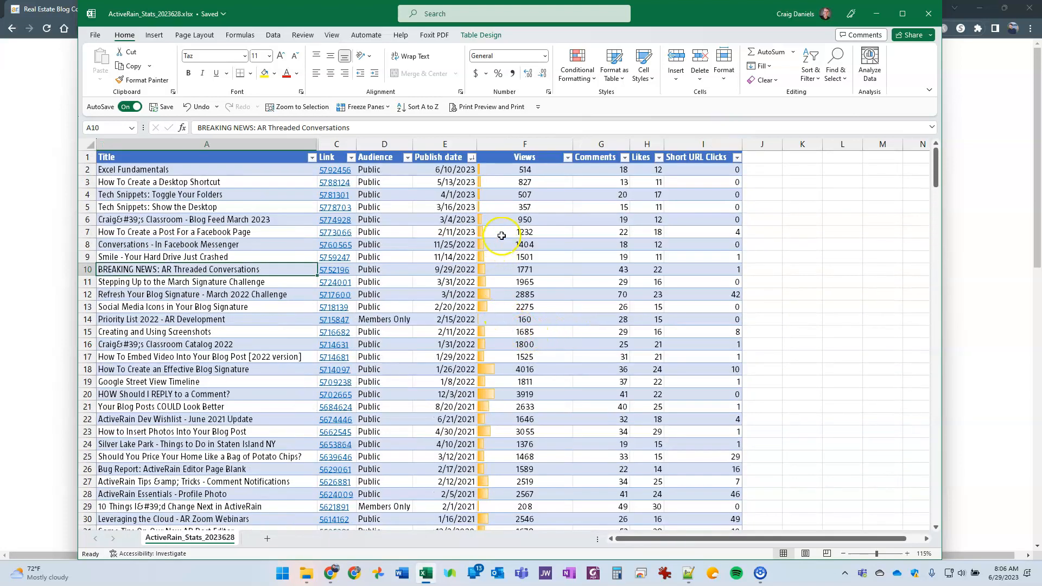
scroll(499, 272, "down", 4)
scroll(495, 407, "down", 6)
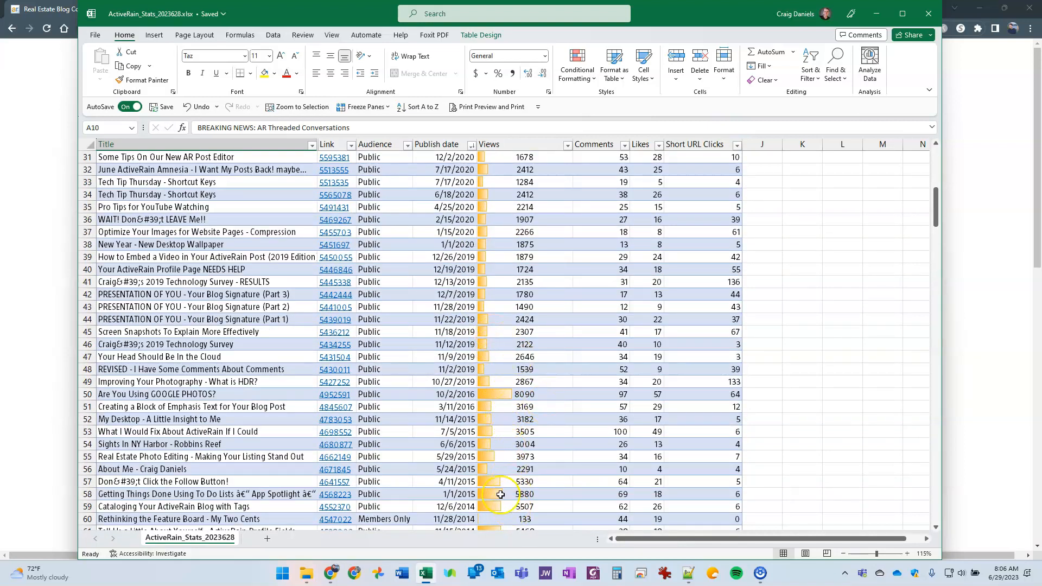
scroll(515, 387, "up", 5)
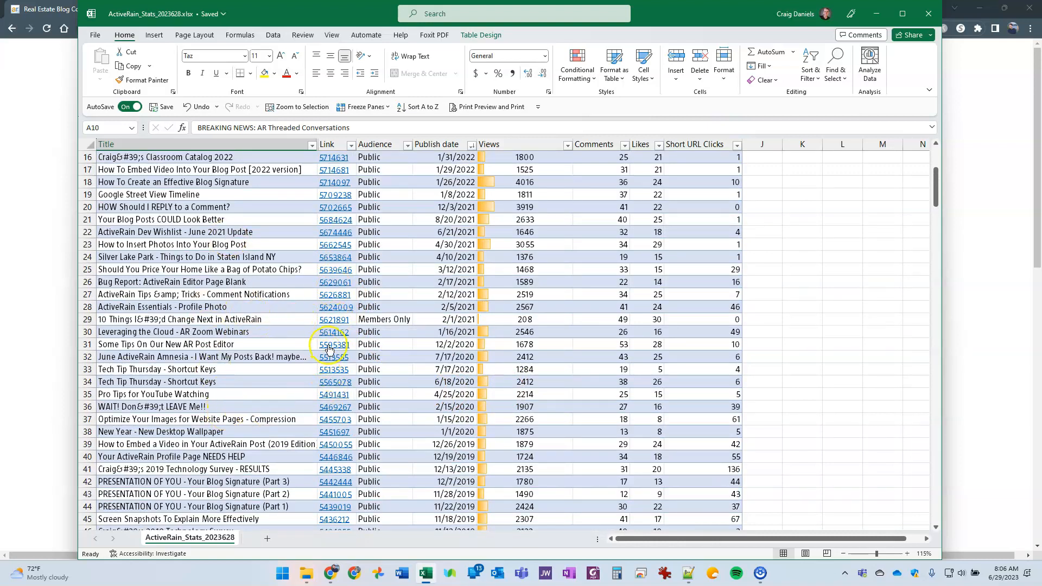
scroll(543, 342, "up", 5)
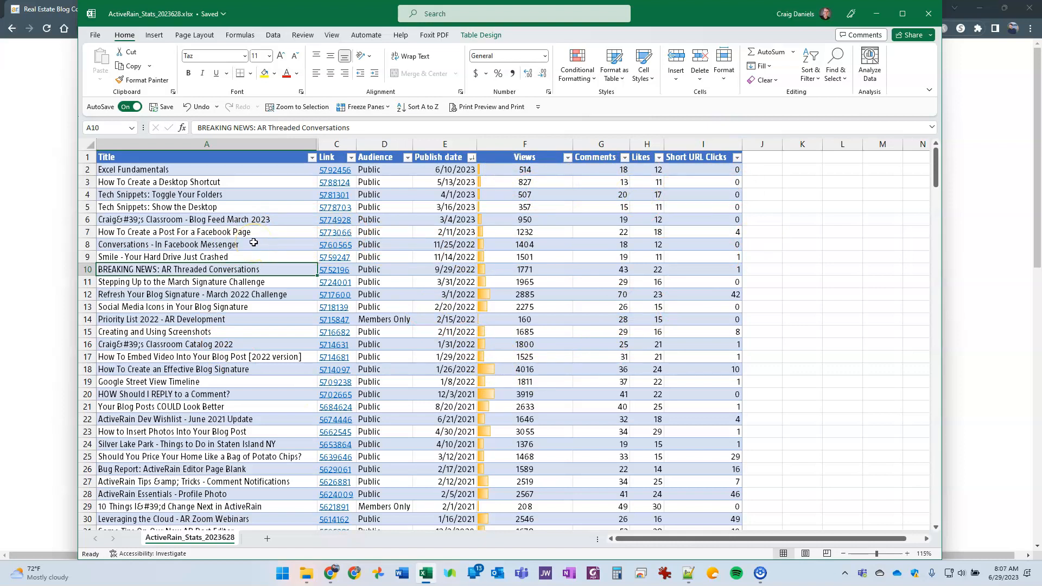
Return to the stats page in Chrome, export the results as a CSV file and view the comma-separated sample in Notepad++.
left_click(877, 16)
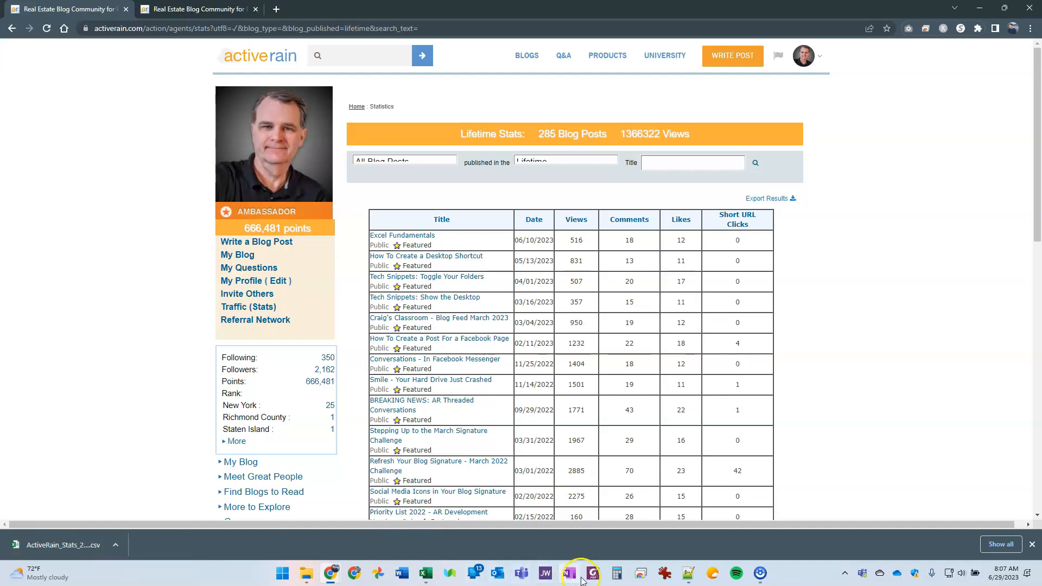
left_click(688, 574)
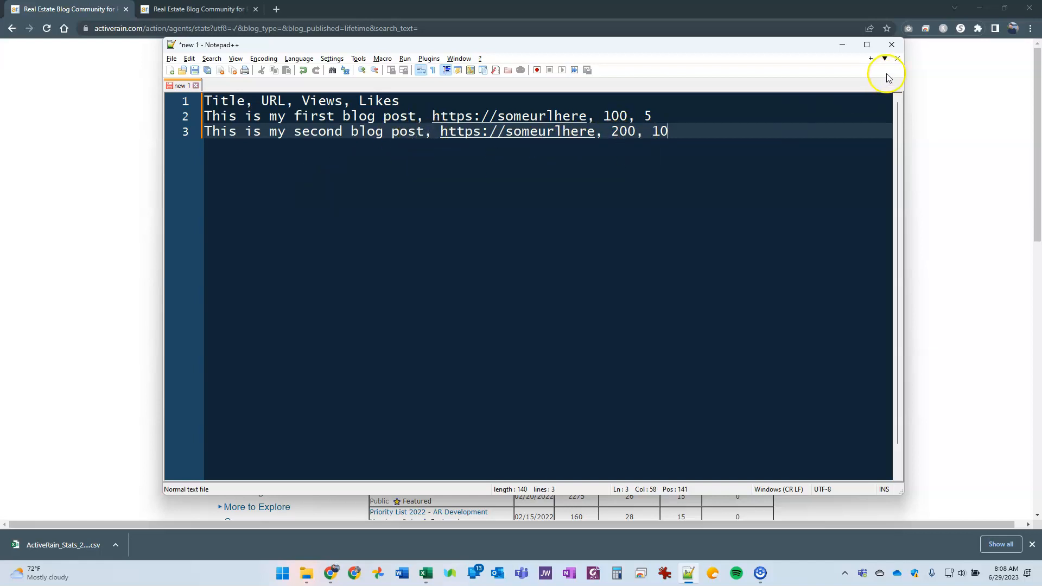
left_click(840, 46)
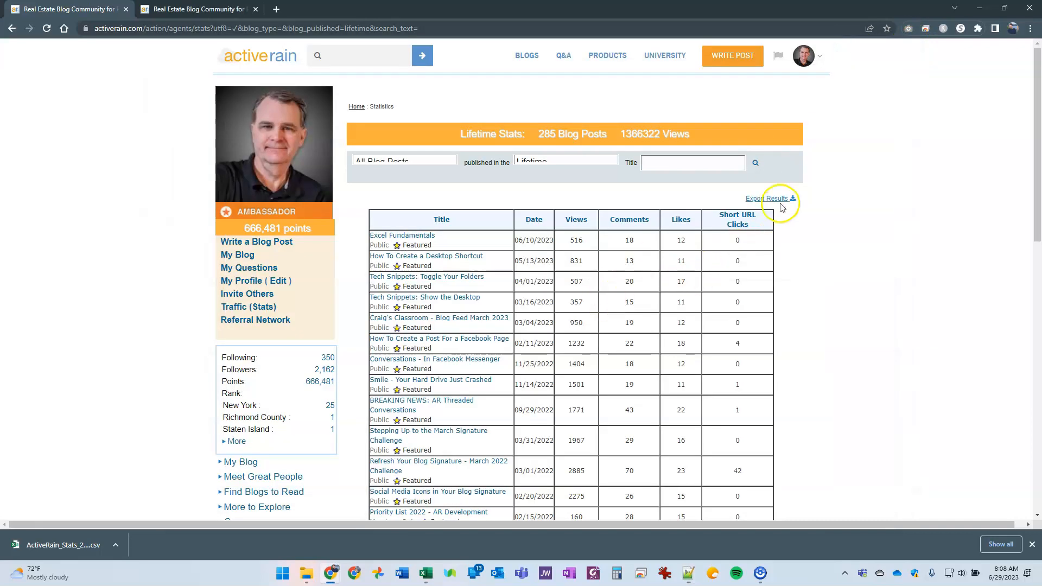
Open the exported ActiveRain_Stats_2023629.csv from the Downloads folder in Excel and maximize its window.
right_click(307, 574)
left_click(274, 283)
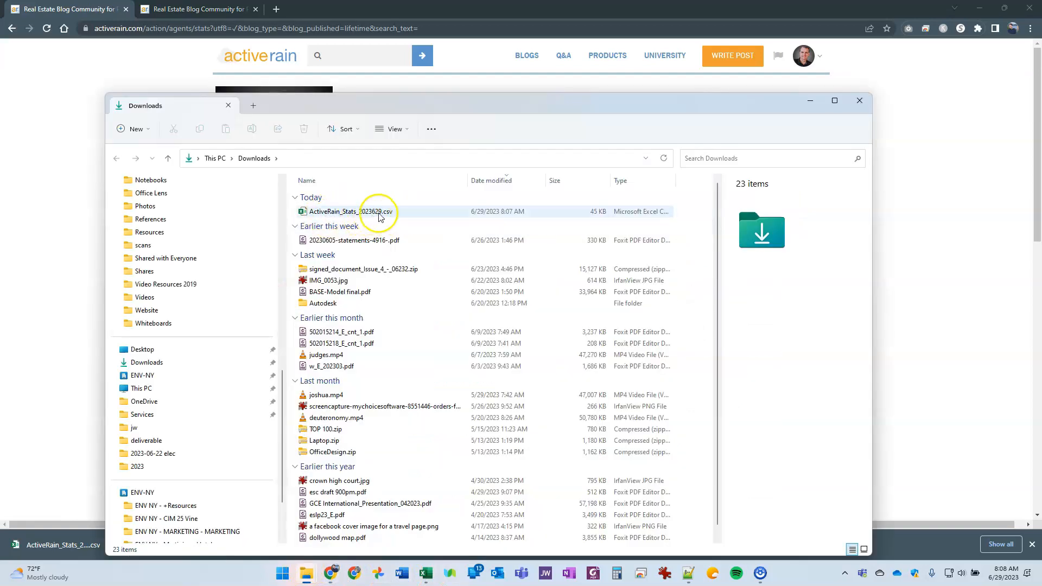
left_click(363, 214)
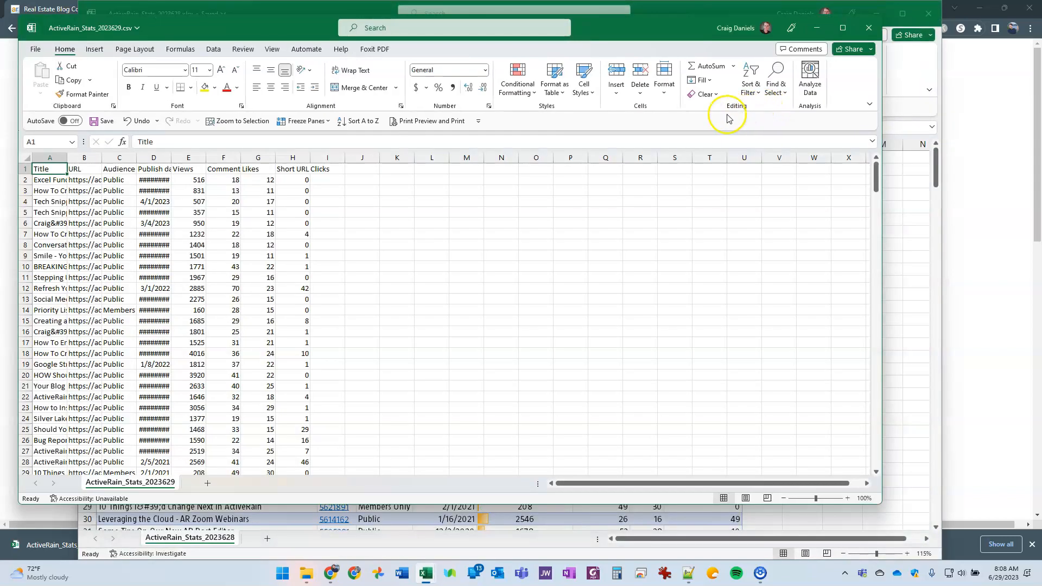
left_click(842, 28)
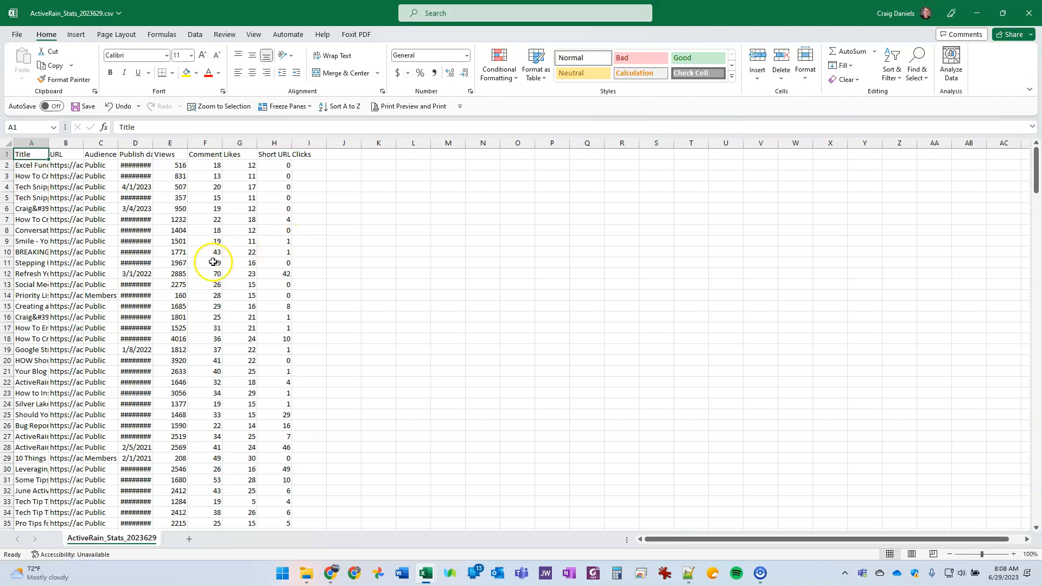
Widen the Title, URL and Publish date columns so their contents can be read.
scroll(201, 263, "up", 3, "ctrl")
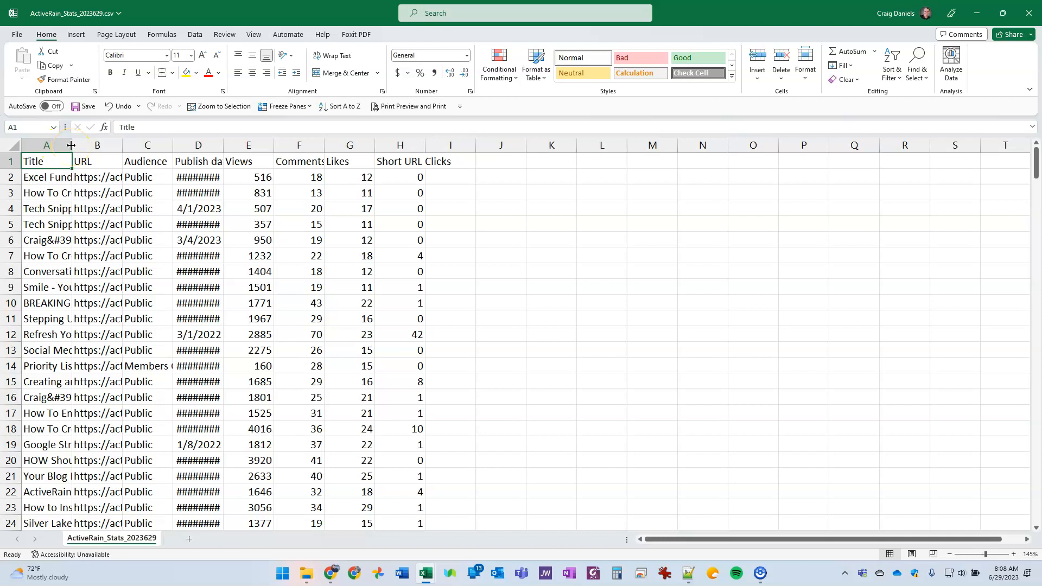
left_click_drag(70, 145, 298, 145)
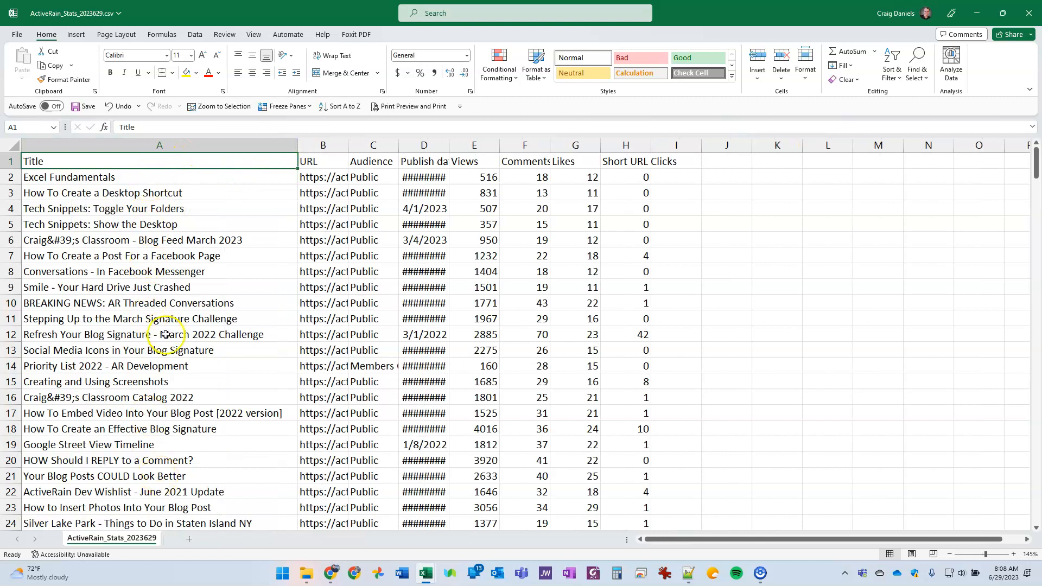
left_click_drag(348, 145, 473, 145)
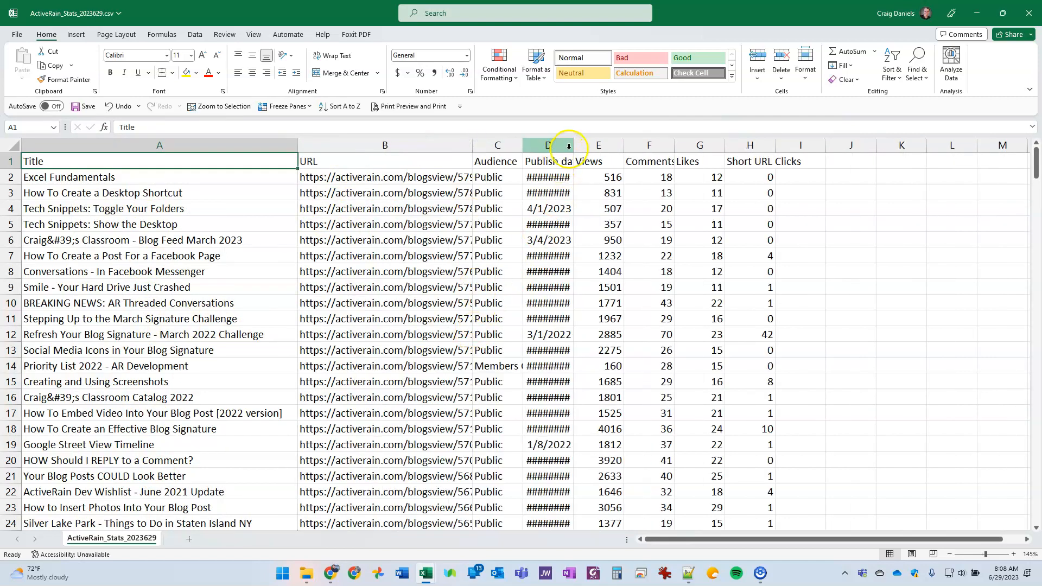
left_click_drag(573, 142, 607, 142)
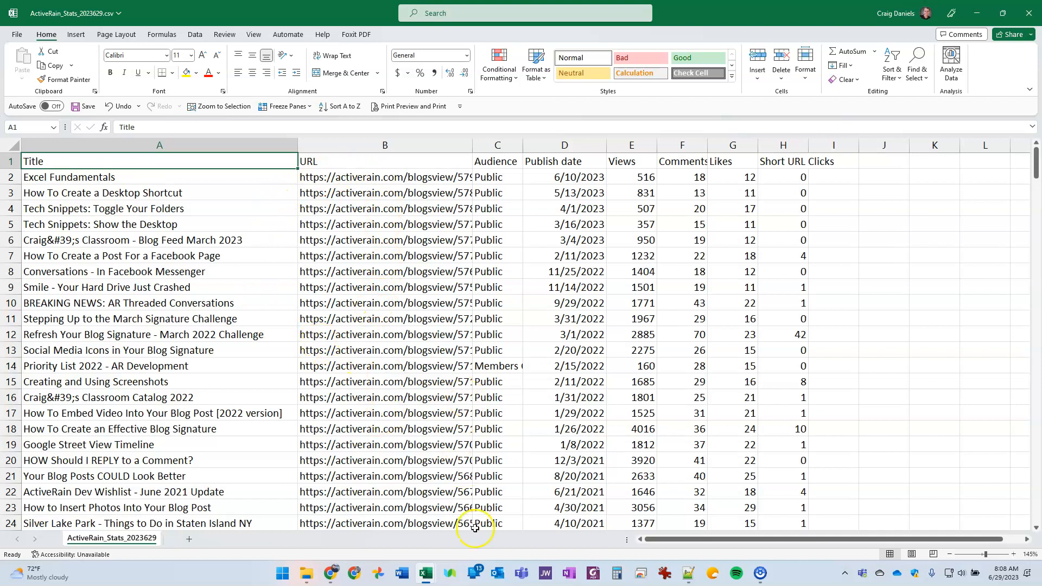
Bring the formatted ActiveRain_Stats_2023628.xlsx workbook to the front and move its window to compare it with the raw CSV.
mouse_move(426, 575)
left_click(370, 519)
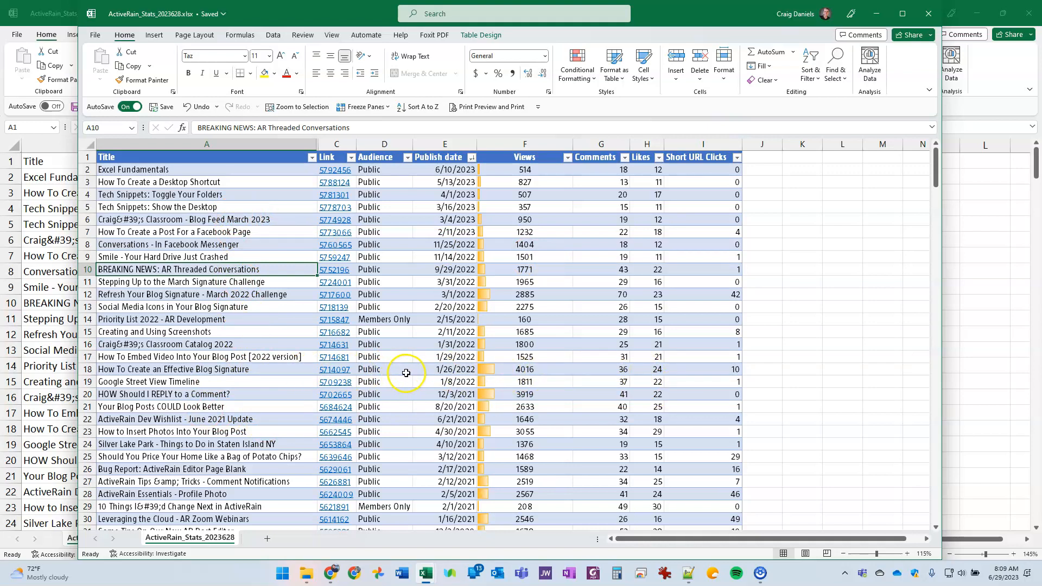
left_click_drag(646, 14, 998, 6)
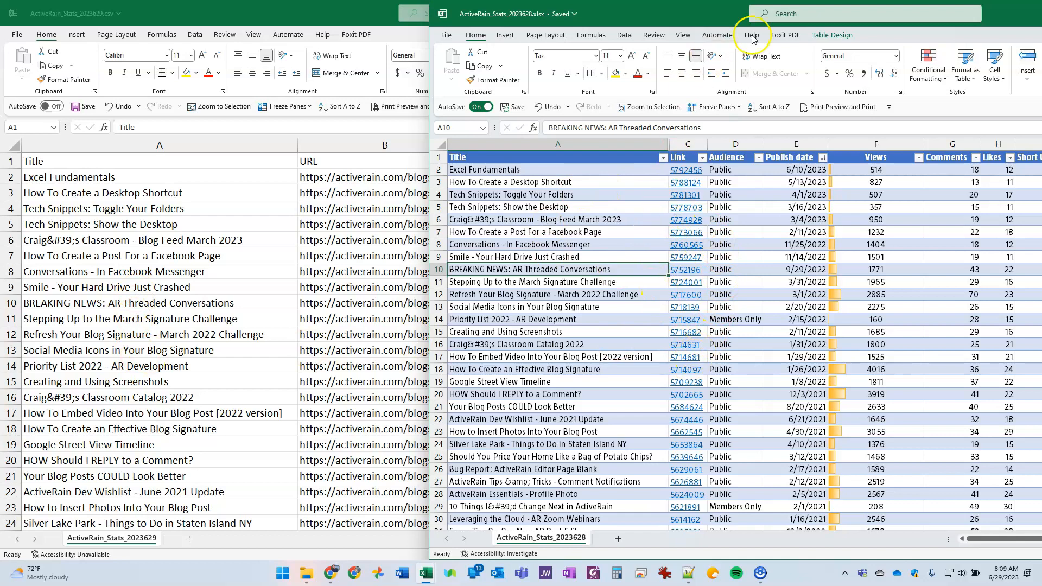
left_click_drag(1017, 10, 661, 43)
double_click(663, 38)
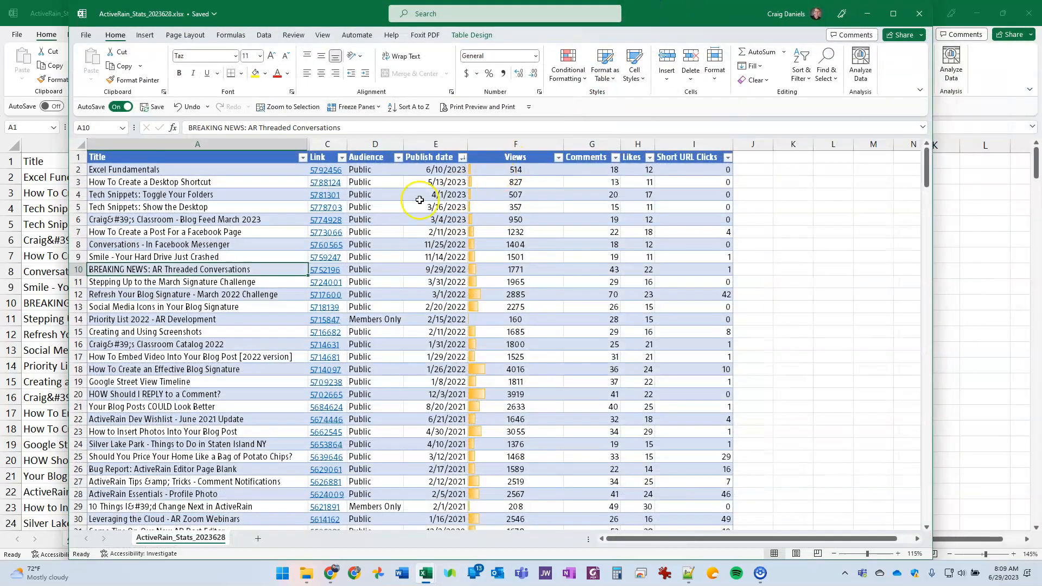
Examine the Link column's filter options and the Views data bars throughout the formatted stats table, and minimize the workbook.
left_click(342, 158)
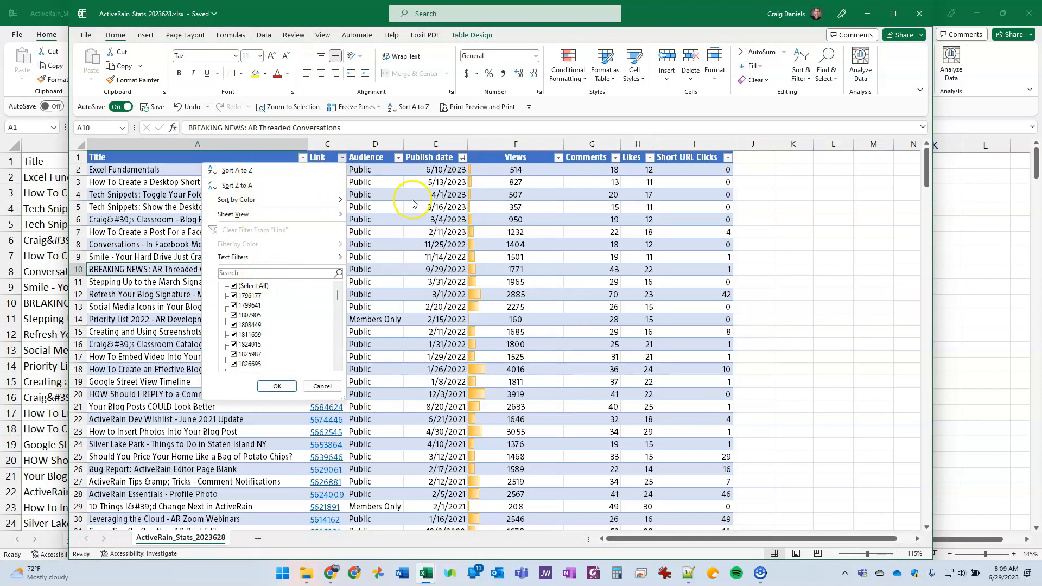
left_click(795, 231)
left_click(507, 243)
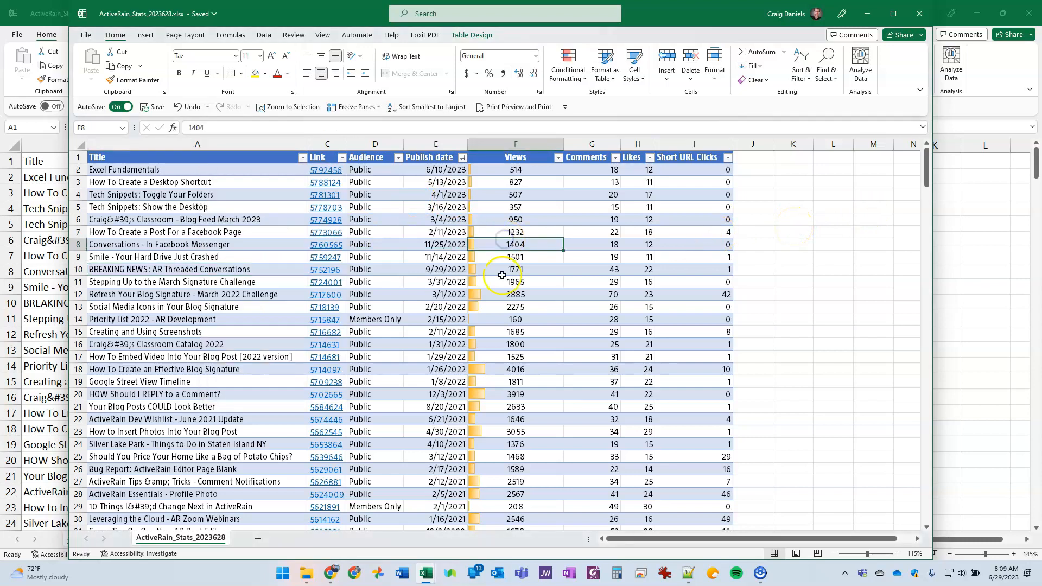
scroll(498, 285, "down", 1)
scroll(498, 285, "down", 4)
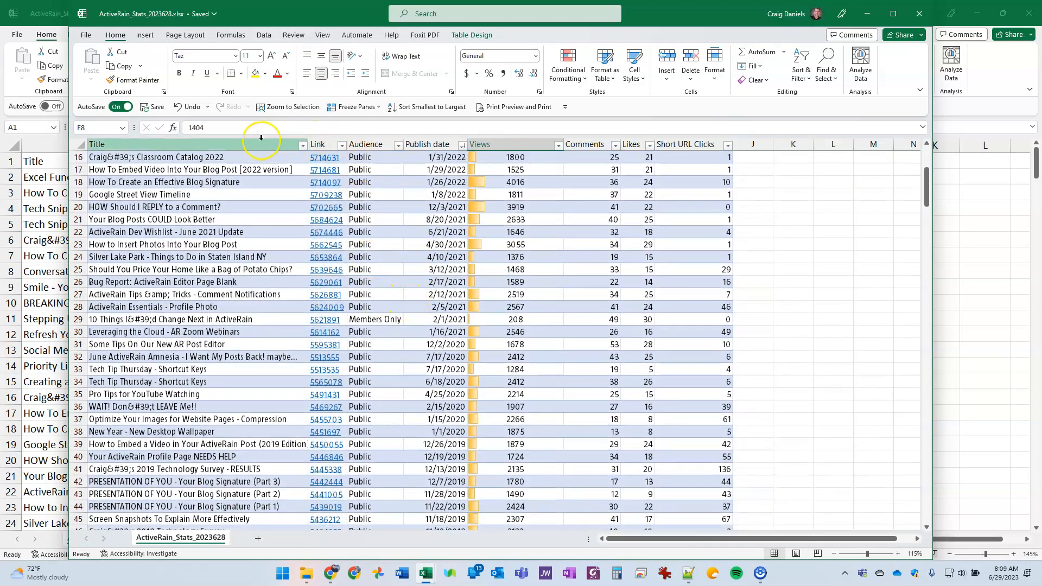
scroll(263, 273, "down", 7)
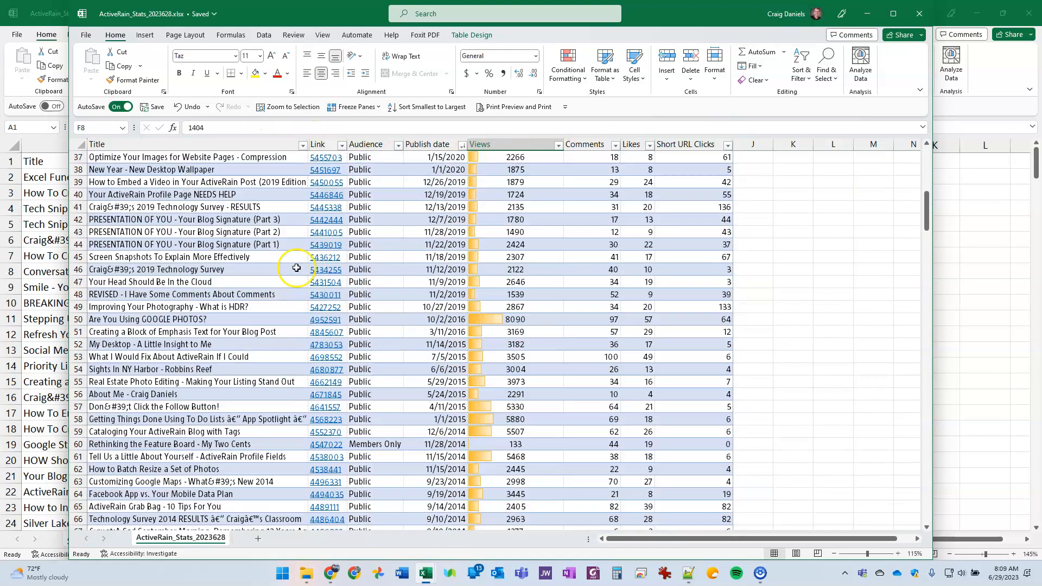
scroll(431, 183, "down", 20)
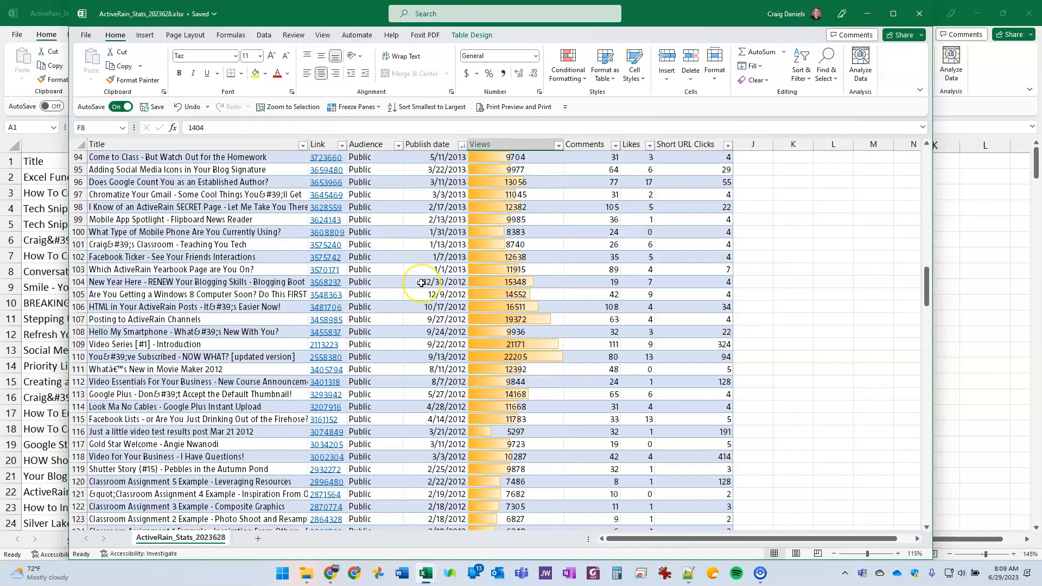
scroll(421, 283, "down", 4)
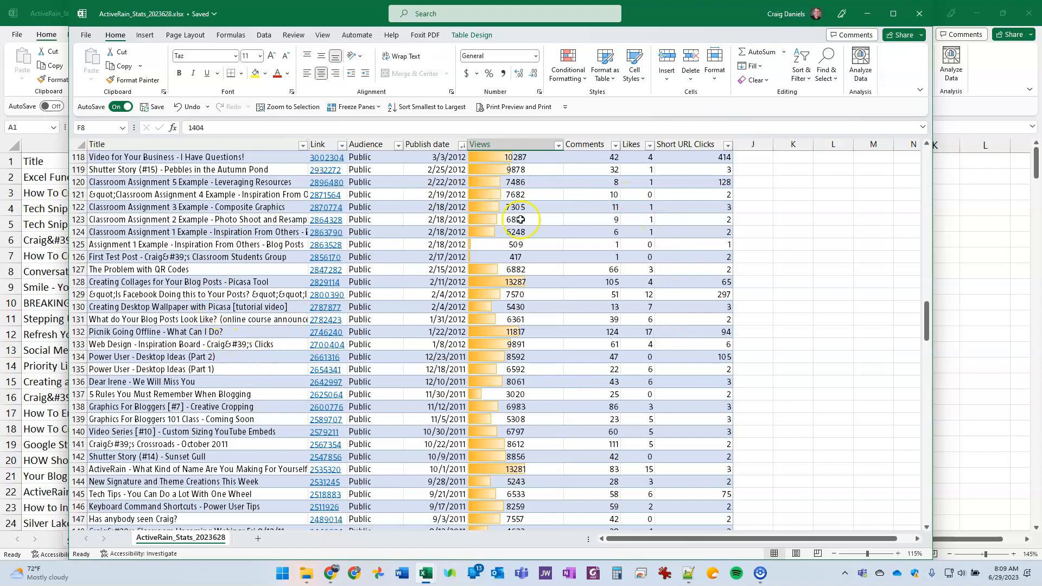
left_click(868, 15)
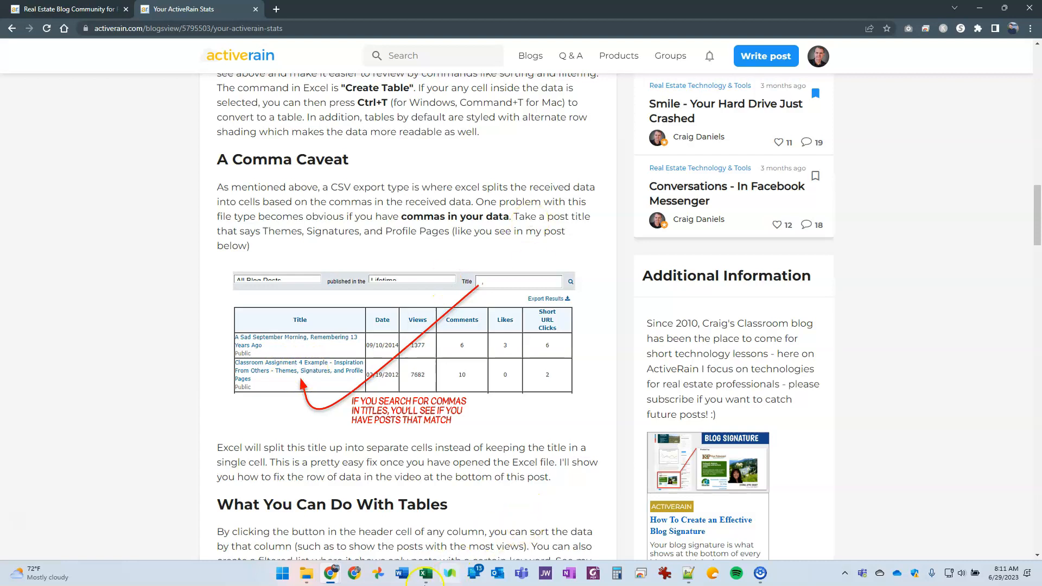
Switch to the ActiveRain_Stats_2023629.csv workbook in Excel and inspect how the "A Sad September Morning" entry in row 66 is split across cells.
mouse_move(425, 573)
left_click(510, 495)
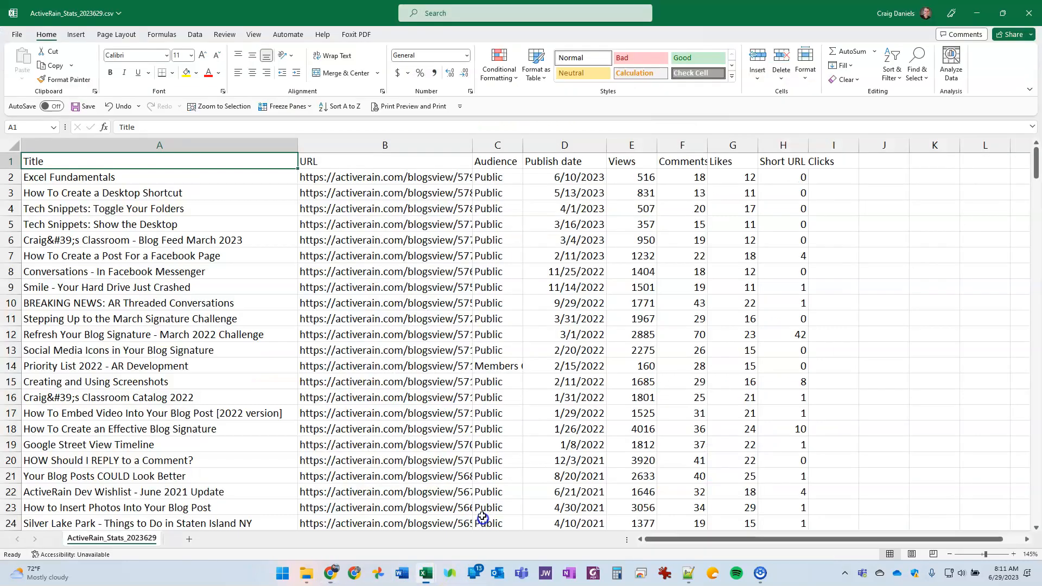
scroll(637, 354, "down", 4)
scroll(637, 354, "up", 4)
scroll(233, 355, "down", 16)
scroll(232, 356, "down", 2)
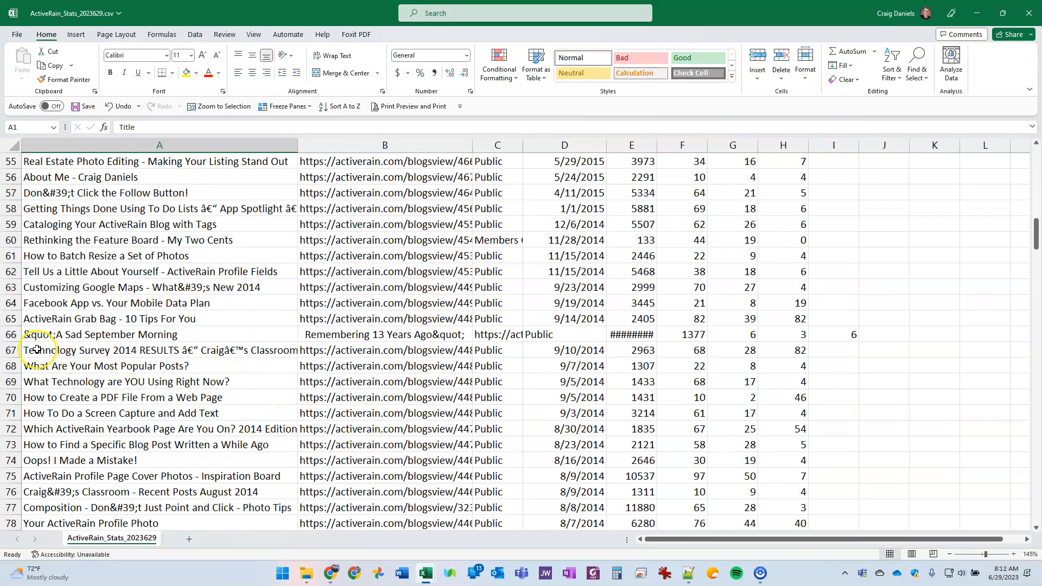
left_click(10, 335)
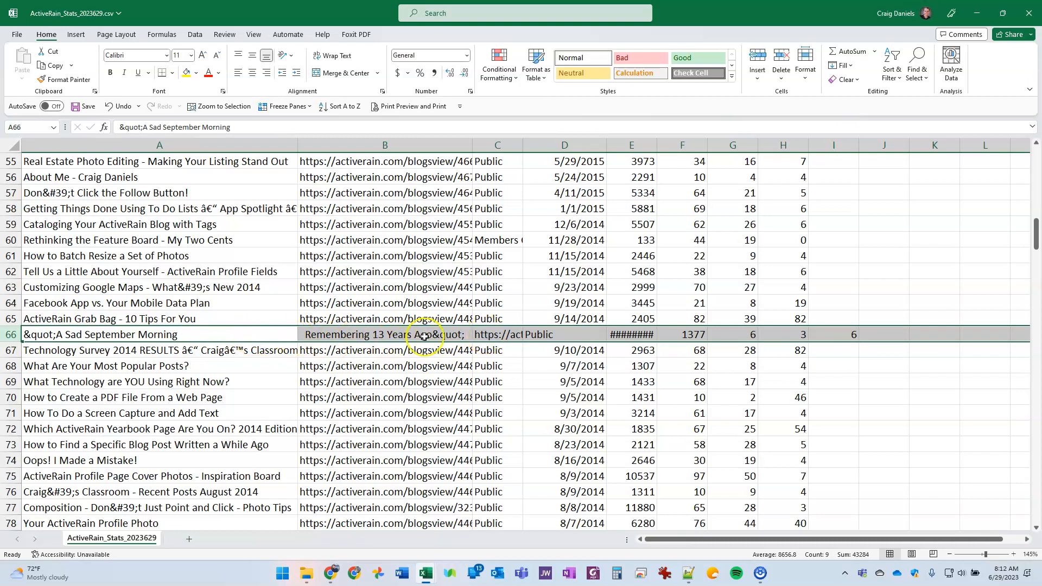
left_click(493, 337)
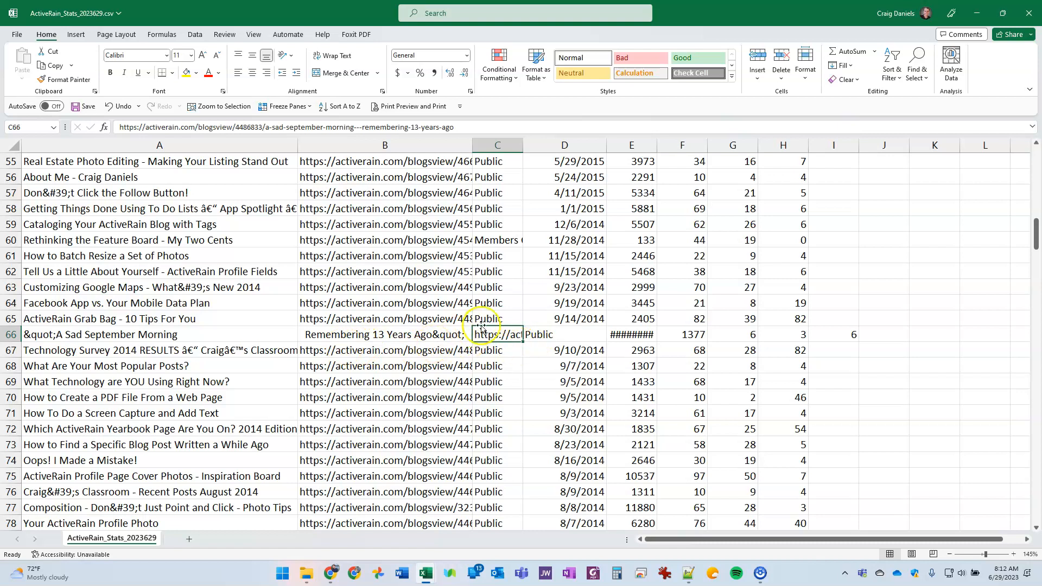
Complete the title in cell A66 by appending "remembering 13 years ago" after "A Sad September Morning".
left_click(226, 336)
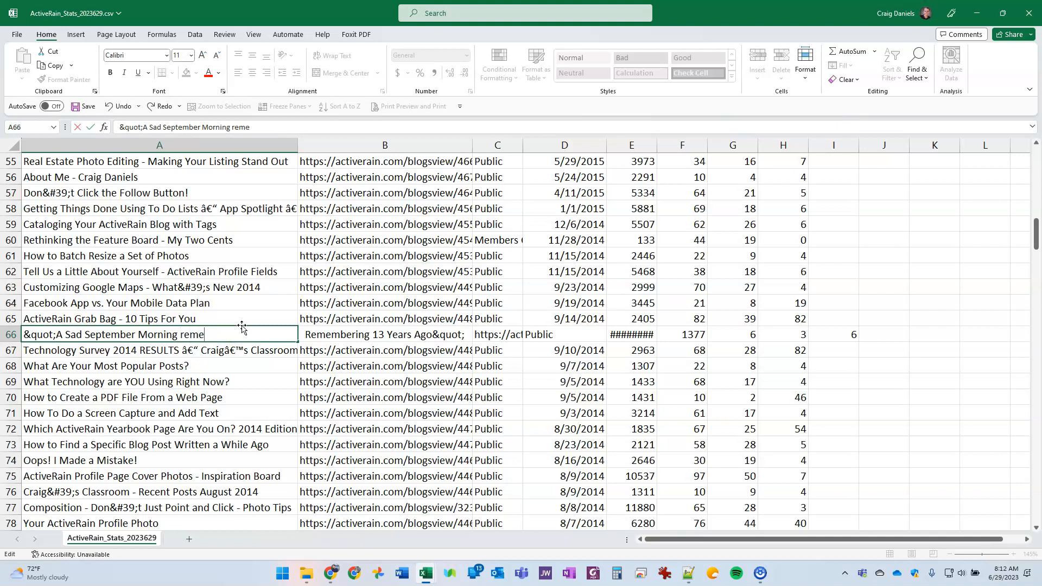
key("BackSpace")
key("BackSpace")
key("BackSpace")
type("ago")
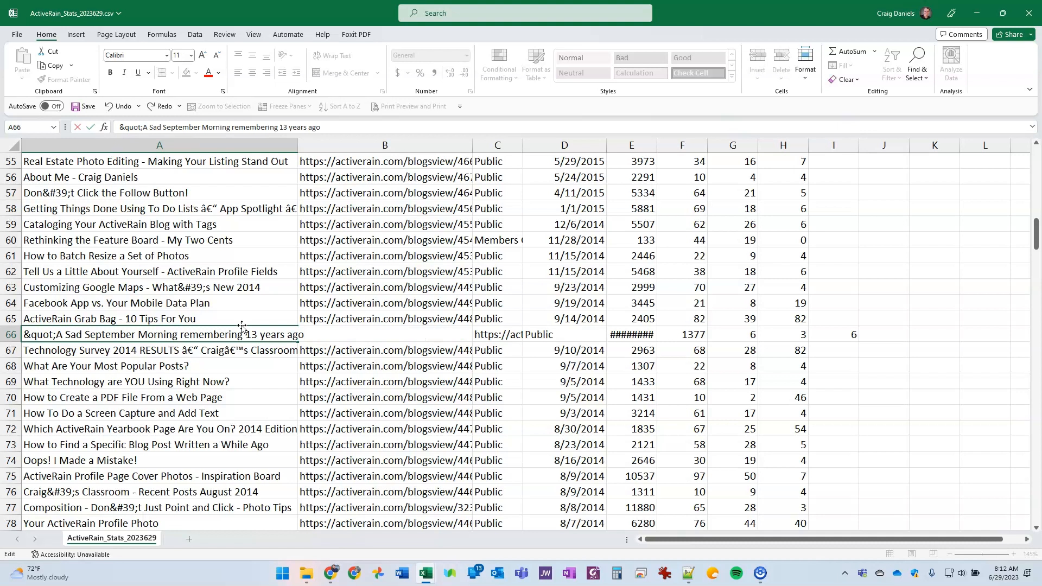
key("Return")
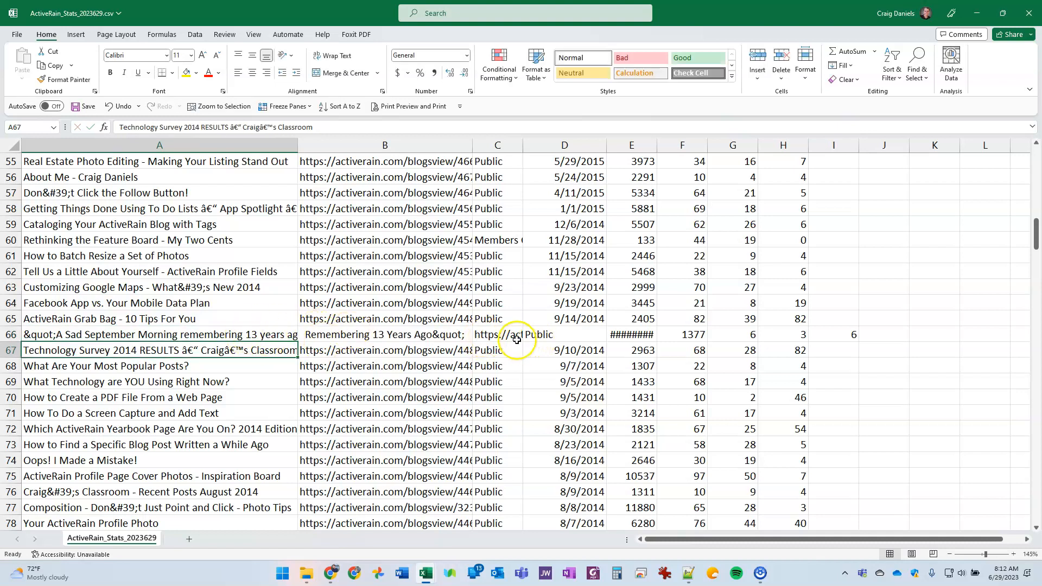
Move cells C66:I66 one column left so they start at B66, replacing the leftover title fragment.
left_click_drag(480, 335, 827, 335)
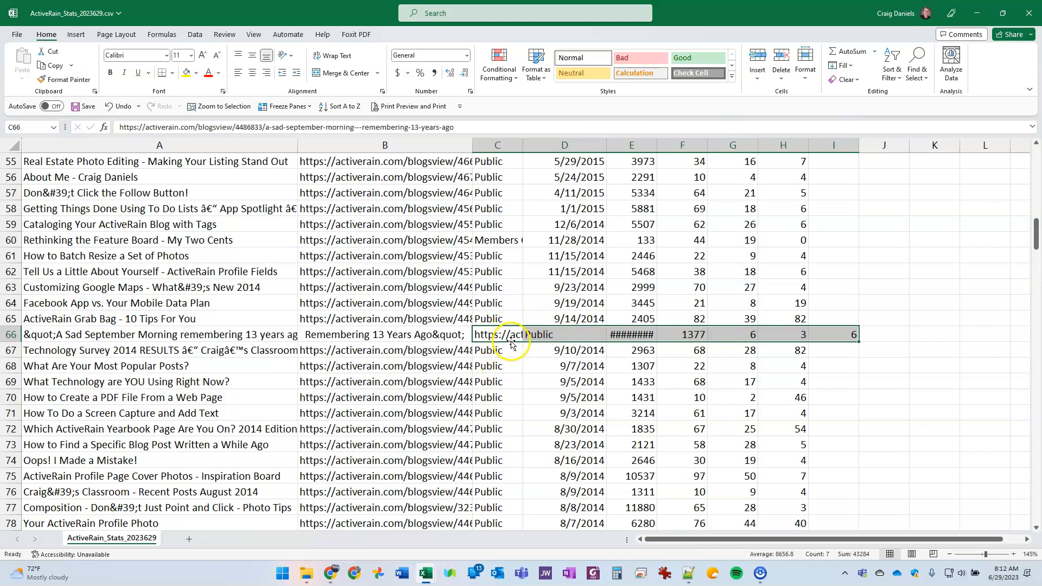
left_click_drag(510, 343, 455, 340)
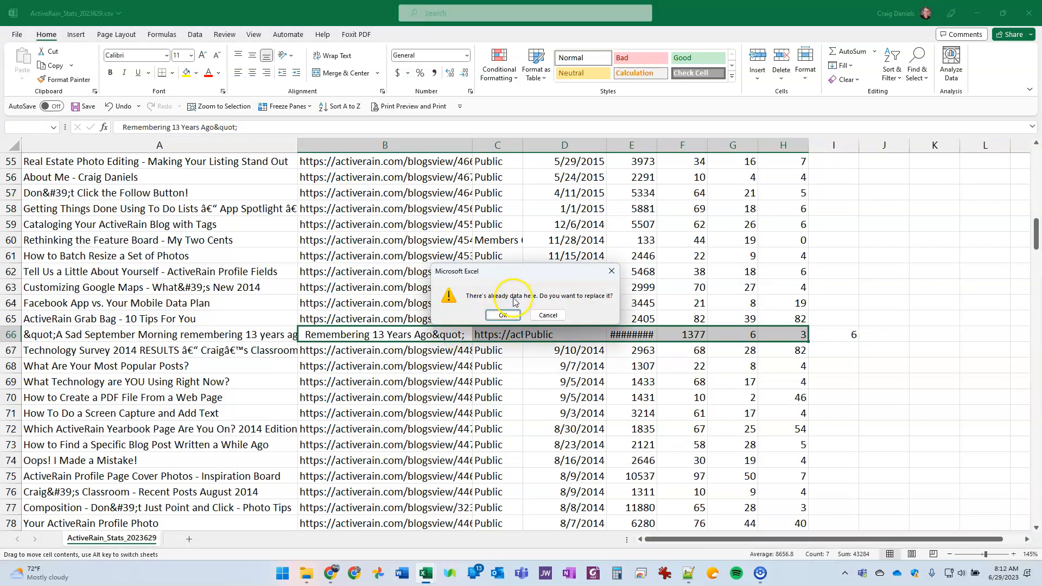
left_click(505, 316)
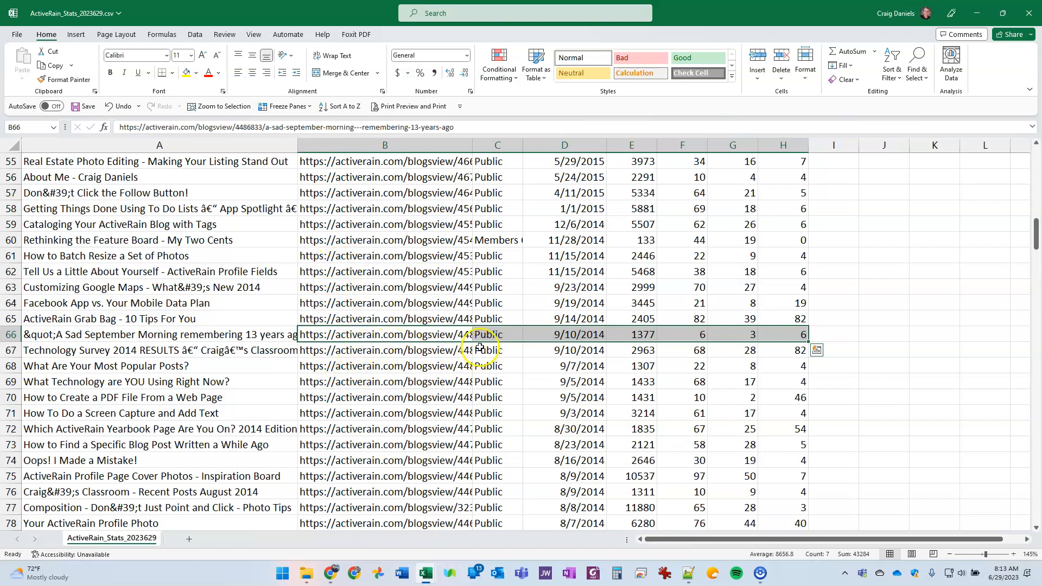
Complete the Classroom Assignment 4 title in cell A121 so that it ends with "Themes Signatures and Profile Pages".
scroll(669, 380, "down", 5)
scroll(669, 380, "down", 13)
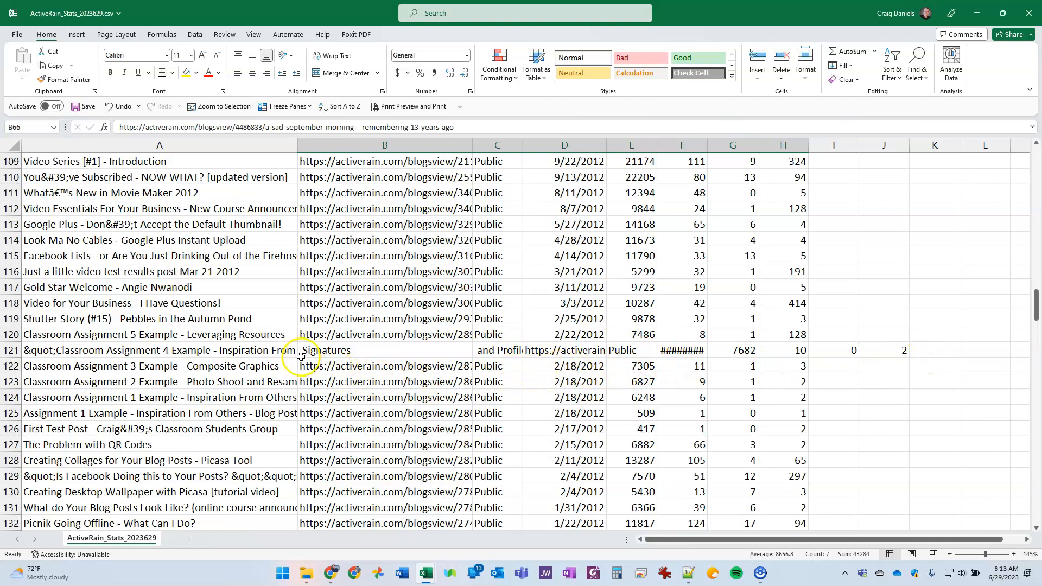
left_click(277, 352)
left_click(388, 128)
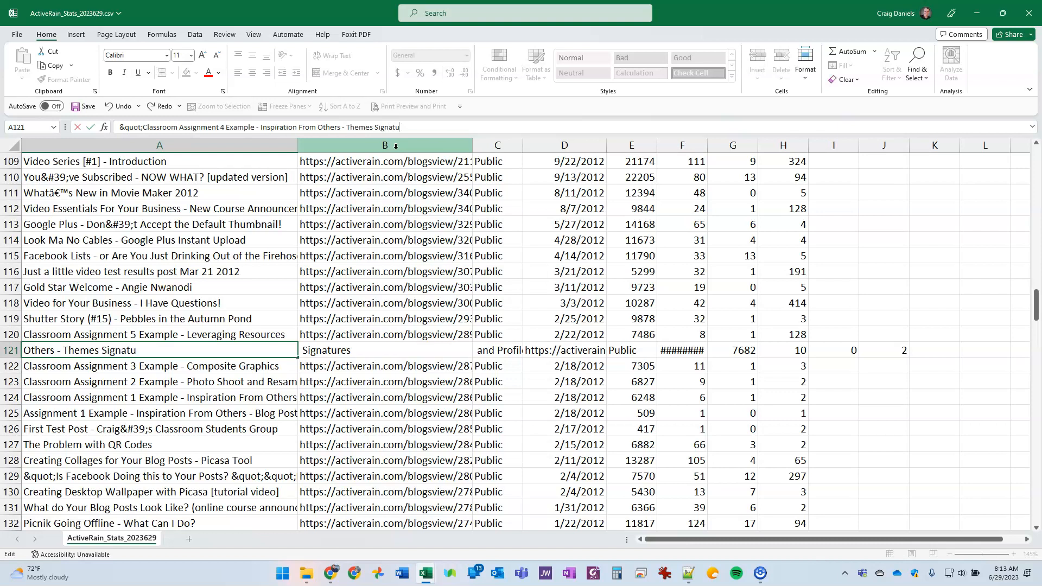
type("s")
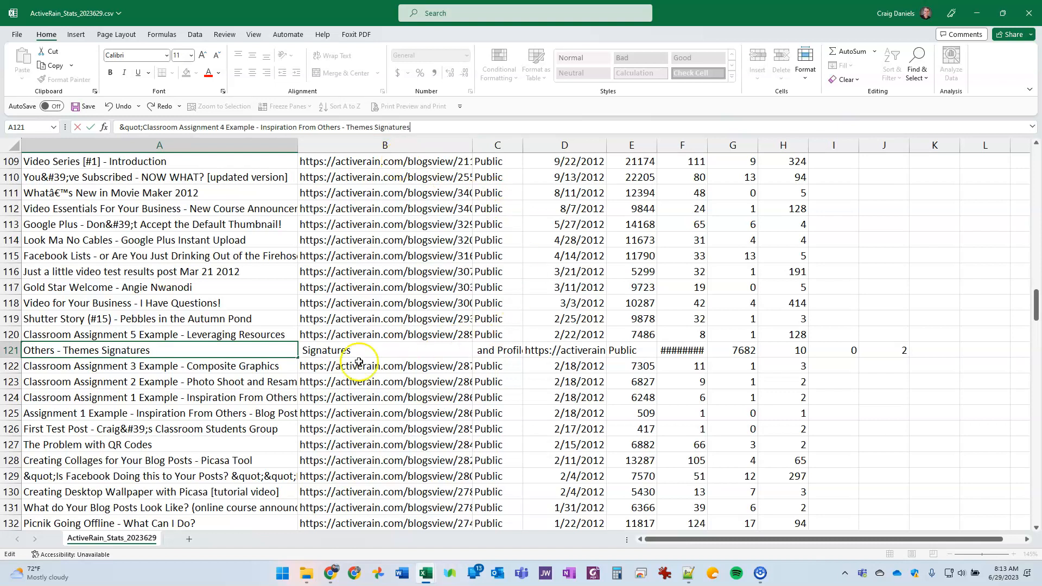
left_click(346, 352)
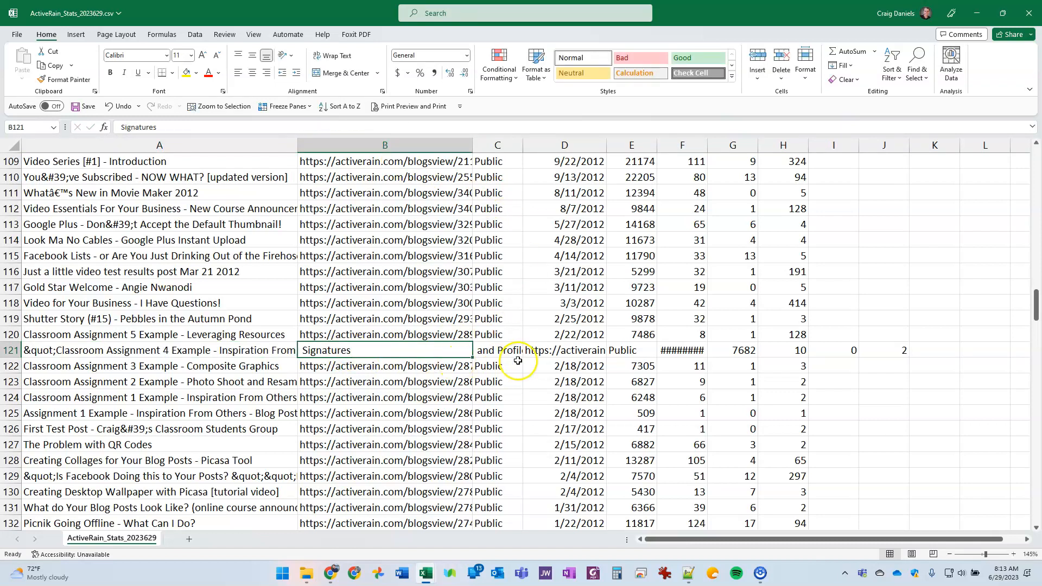
left_click(224, 351)
left_click(448, 129)
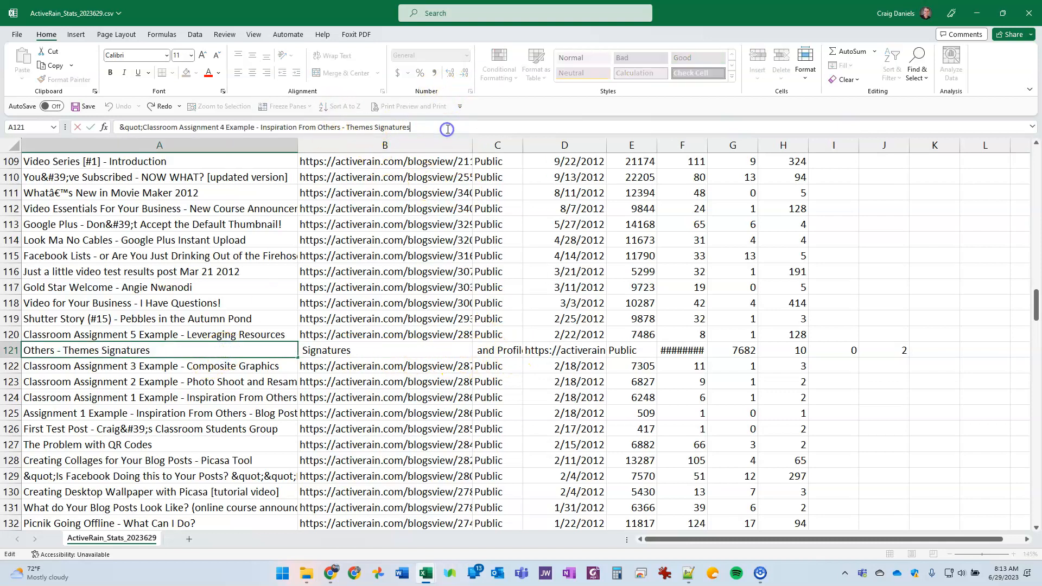
type("and Profile Pages")
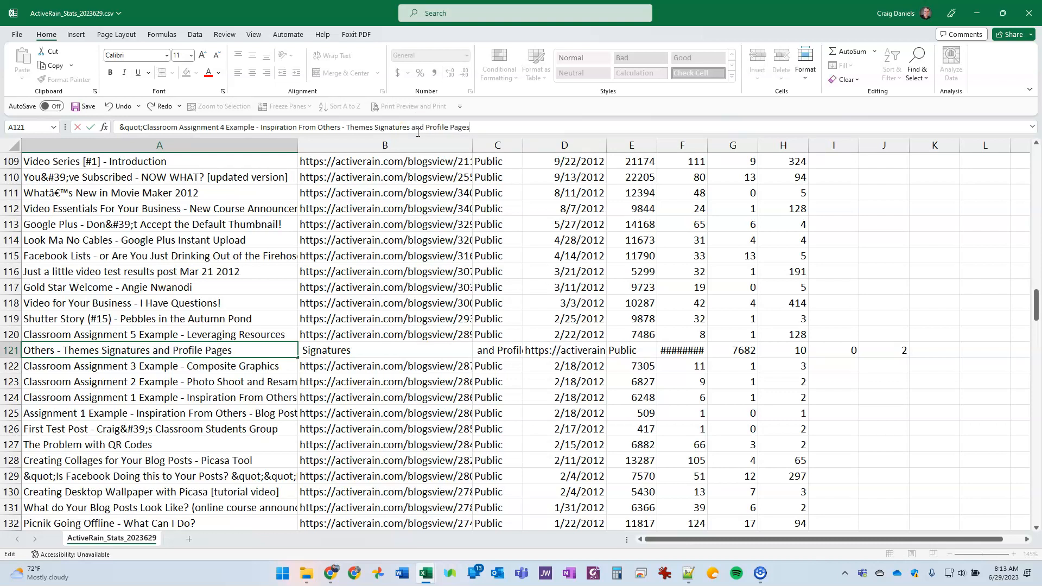
key("Return")
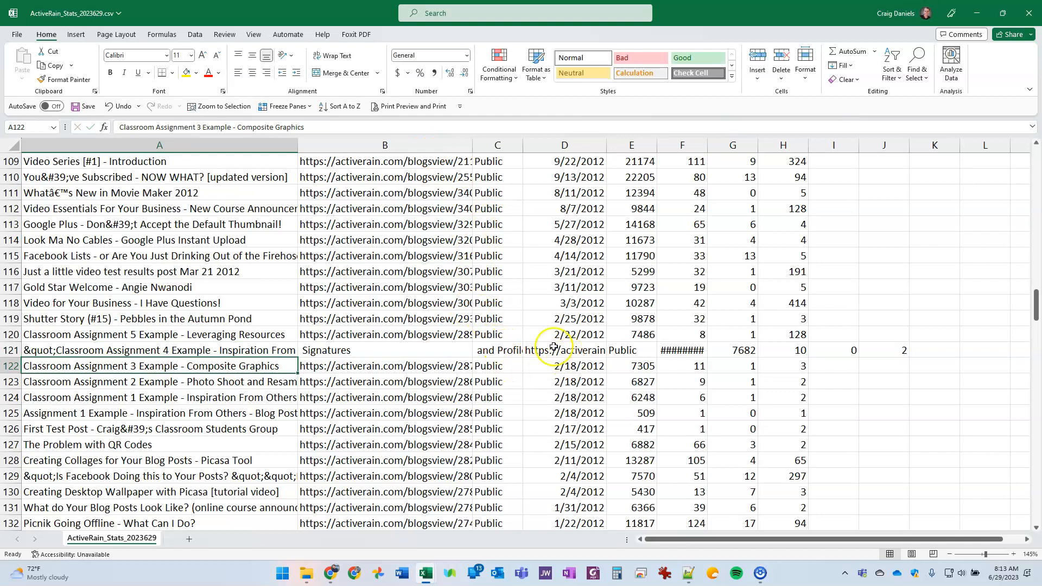
Move cells D121:J121 two columns left so they start at B121, replacing the two leftover title fragments.
left_click(411, 353)
left_click(498, 352)
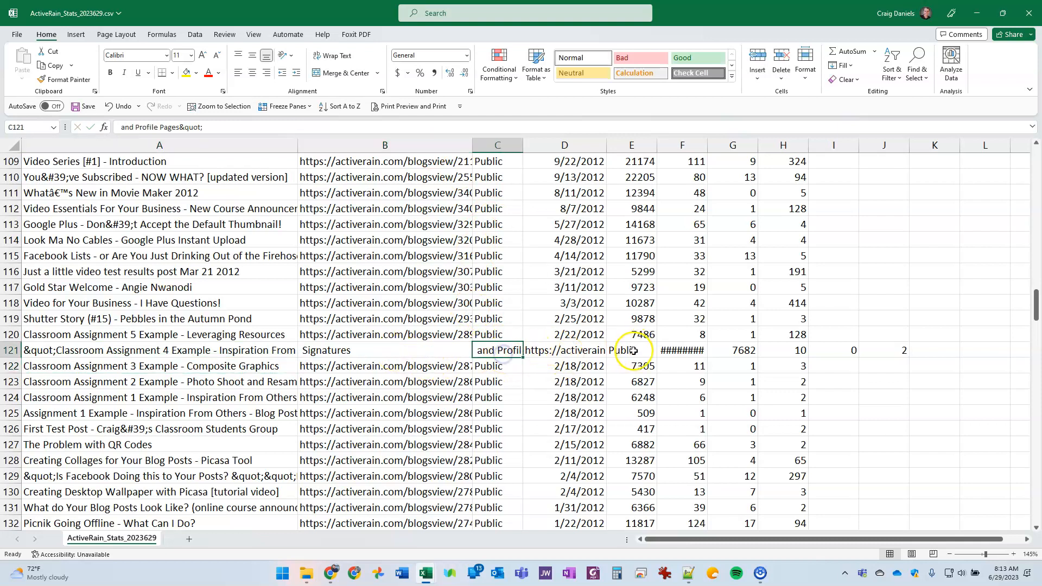
left_click_drag(563, 352, 890, 349)
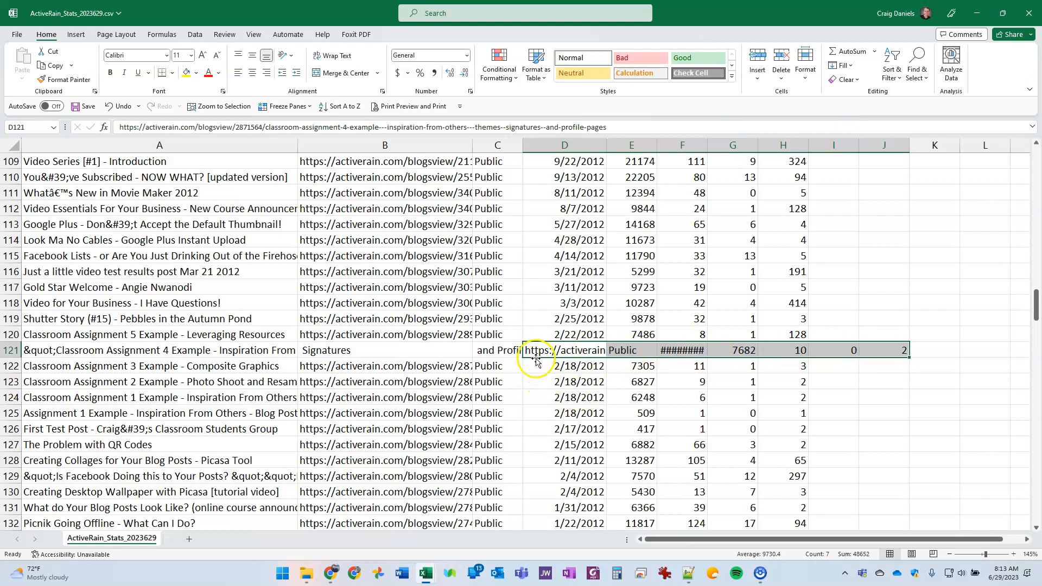
left_click_drag(536, 359, 415, 357)
left_click(500, 316)
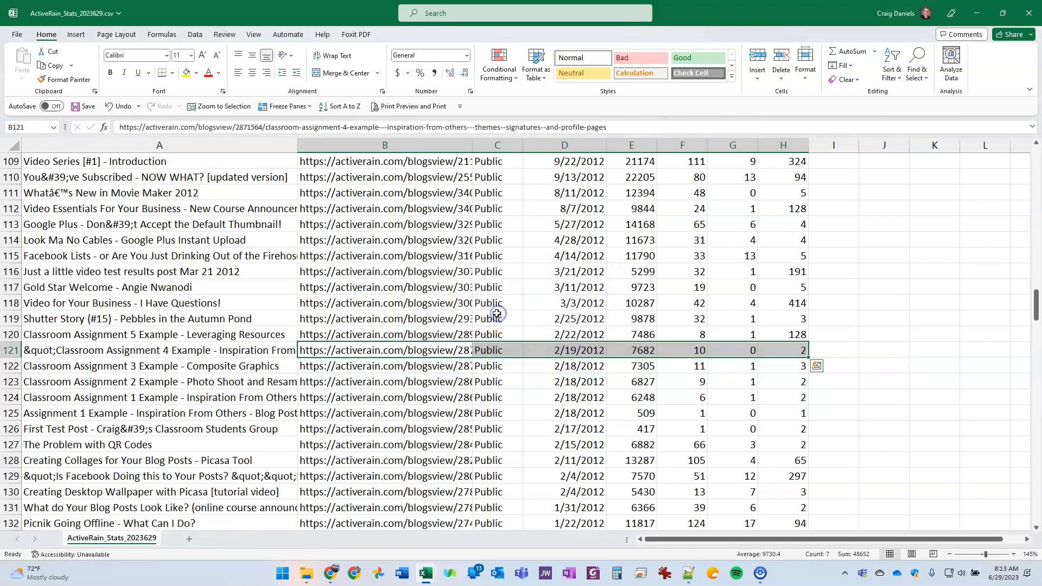
Complete the ActiveRain Blogroll Views title in cell A221 so that it ends with "(and 50000 points)".
scroll(722, 356, "down", 11)
scroll(710, 357, "down", 20)
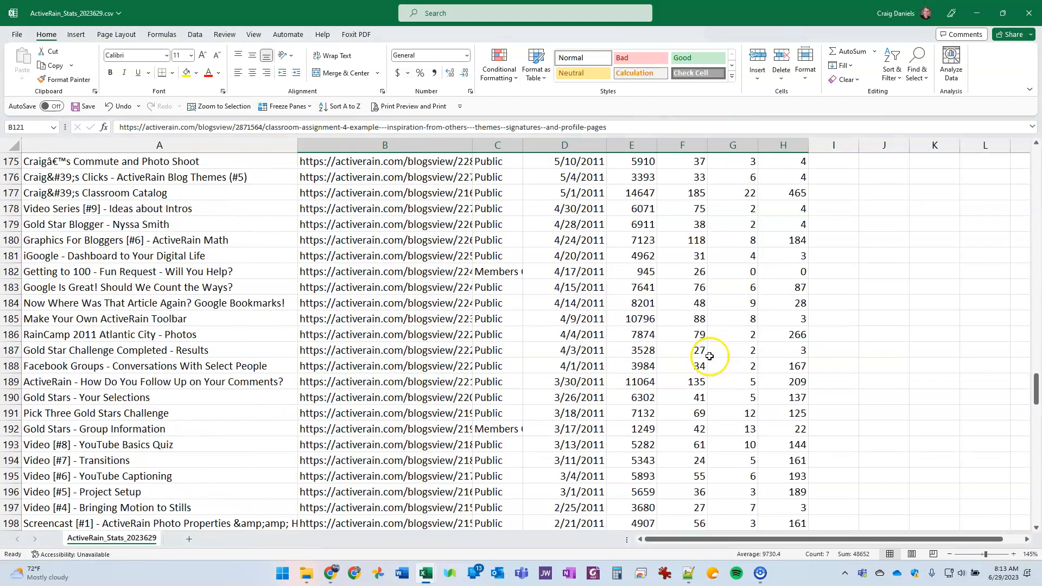
scroll(710, 356, "down", 1)
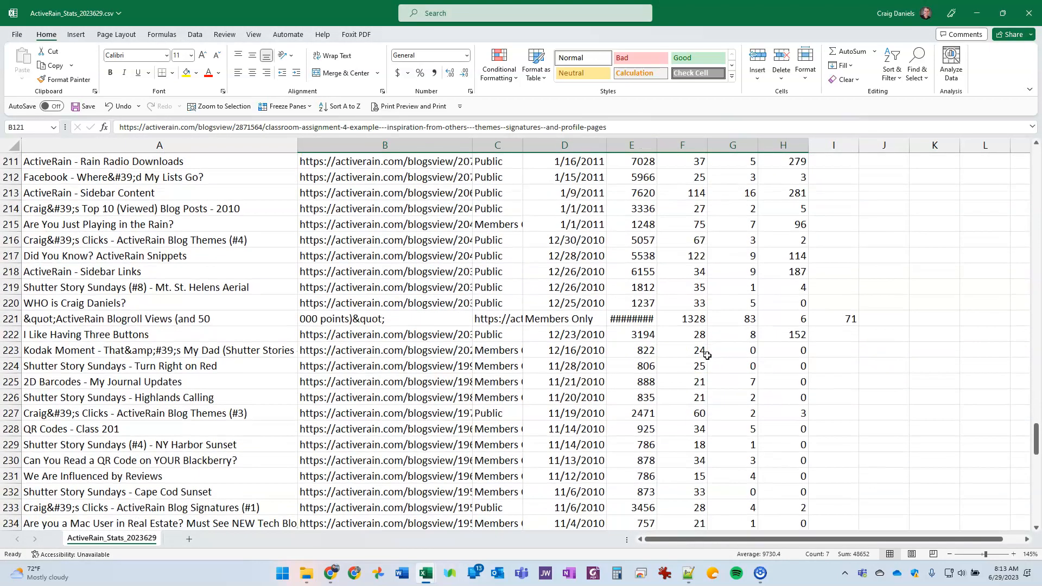
left_click(237, 322)
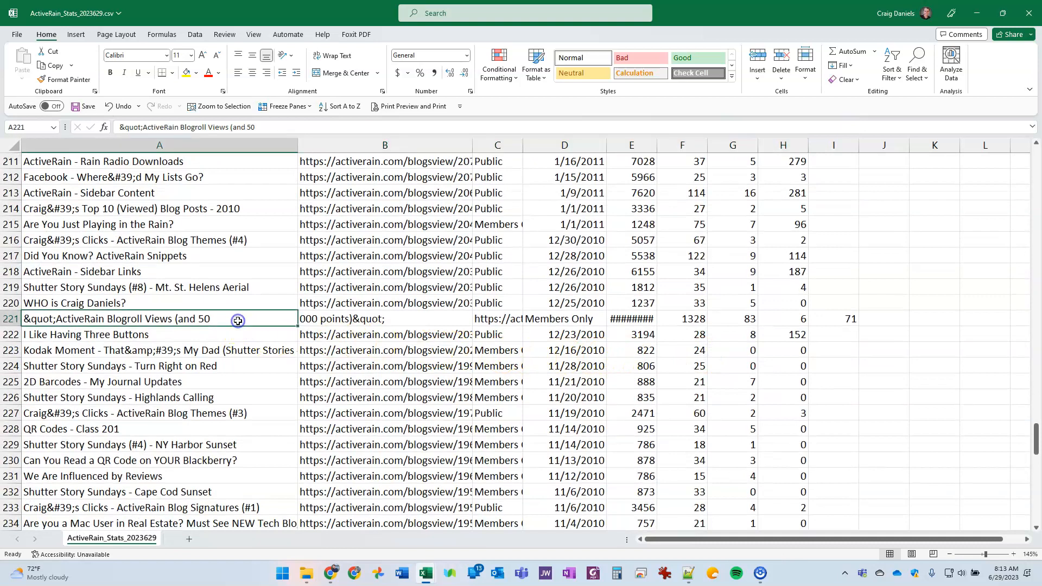
double_click(237, 314)
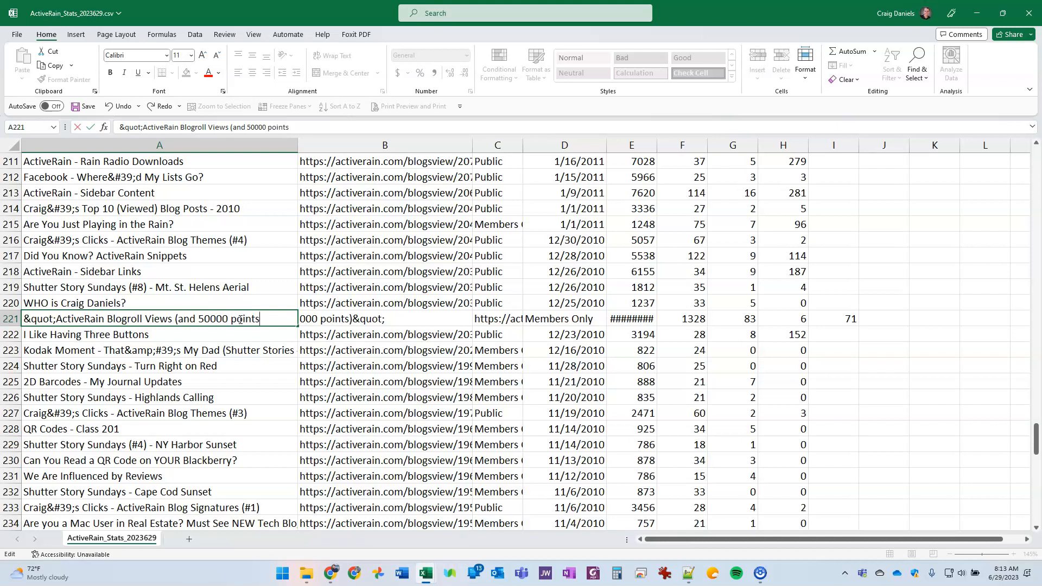
Move cells C221:I221 one column left so they start at B221, replacing the leftover title fragment.
left_click_drag(507, 320, 839, 323)
left_click_drag(505, 327, 455, 327)
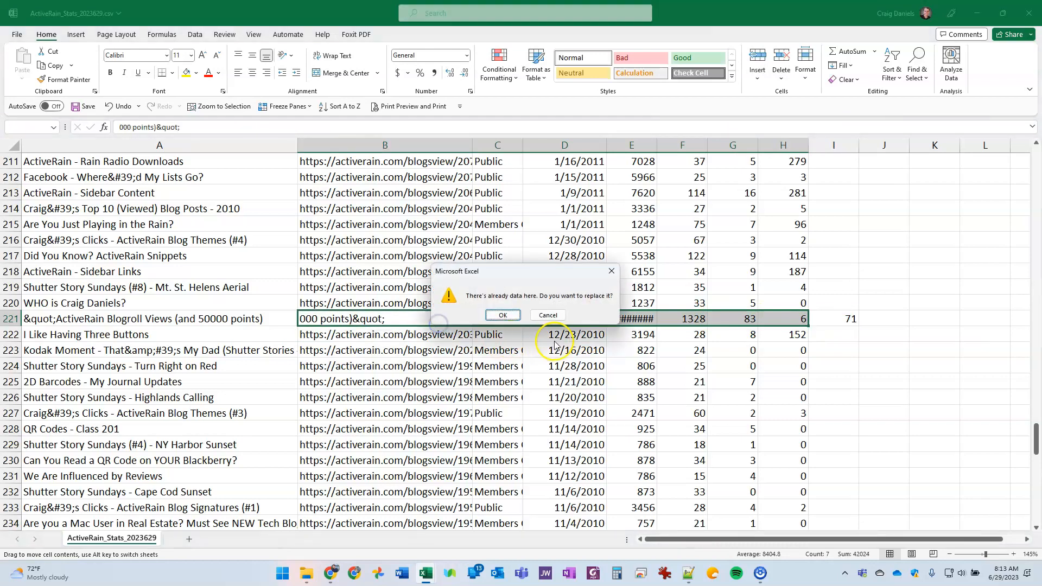
left_click(501, 315)
Check the remaining rows of the CSV data for misaligned columns and return to the header row.
scroll(508, 351, "down", 17)
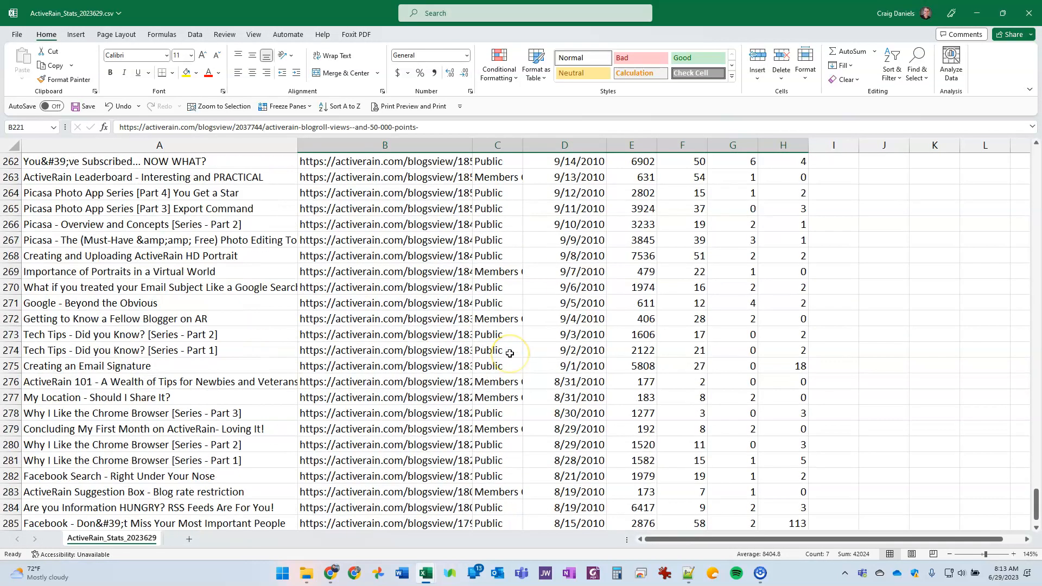
scroll(510, 354, "down", 5)
scroll(508, 353, "up", 20)
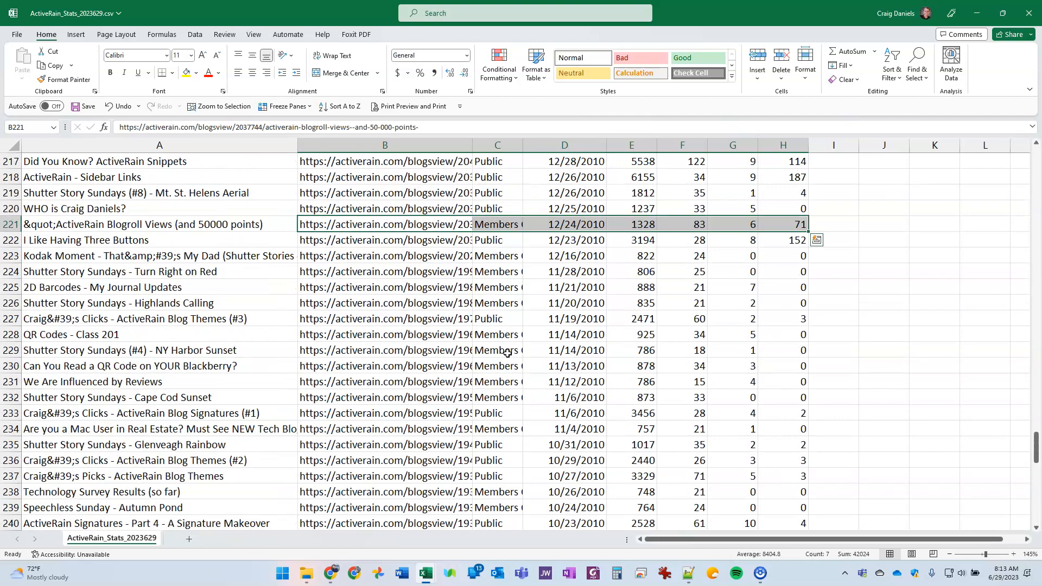
scroll(508, 354, "up", 11)
left_click(474, 351)
scroll(473, 351, "up", 16)
scroll(474, 352, "up", 20)
scroll(402, 333, "up", 13)
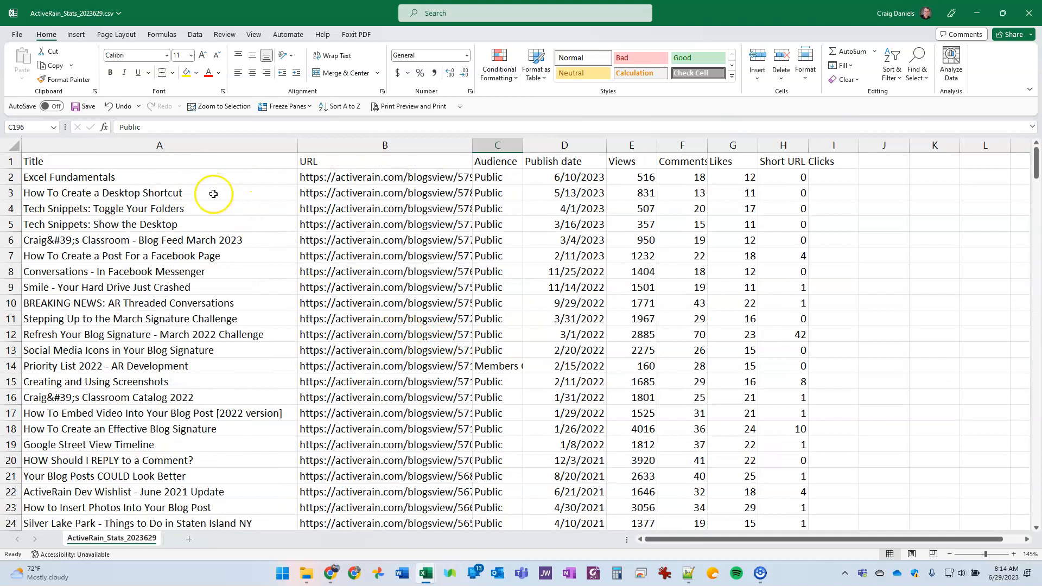
Convert the data range A1:H286 into an Excel table with its first row as headers.
left_click(214, 194)
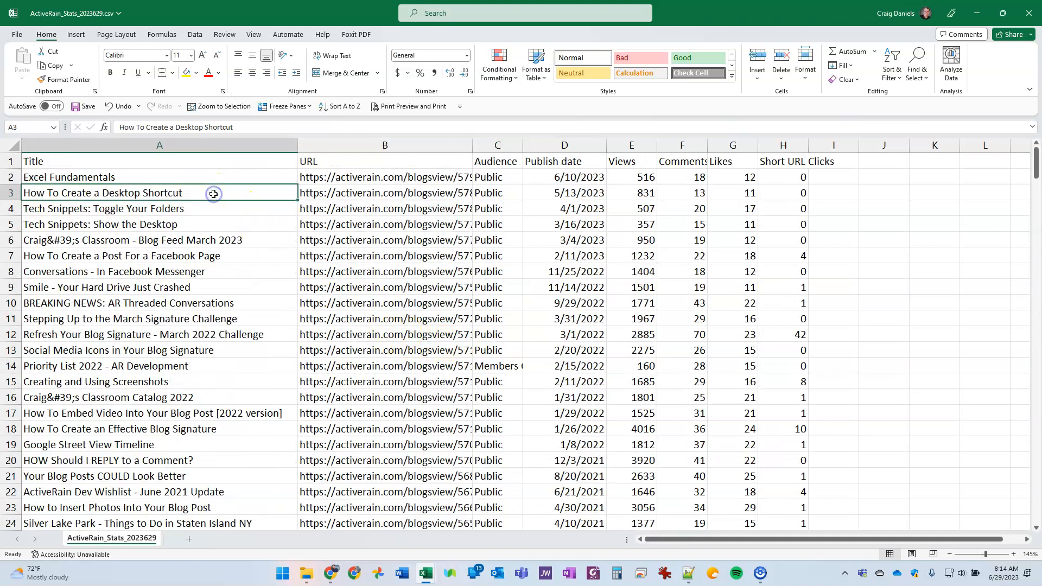
left_click(888, 260)
left_click(209, 220)
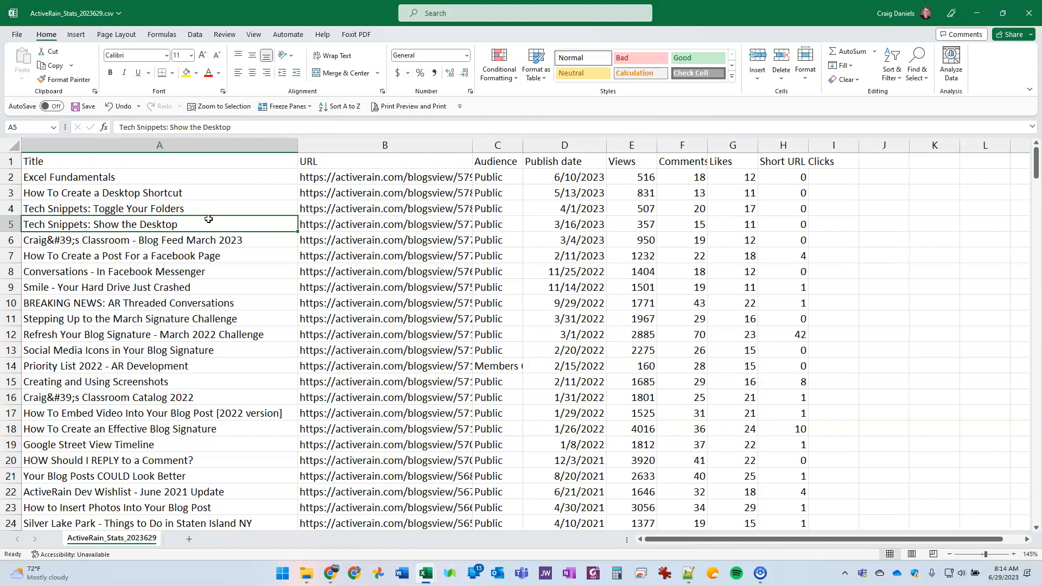
key("ctrl+t")
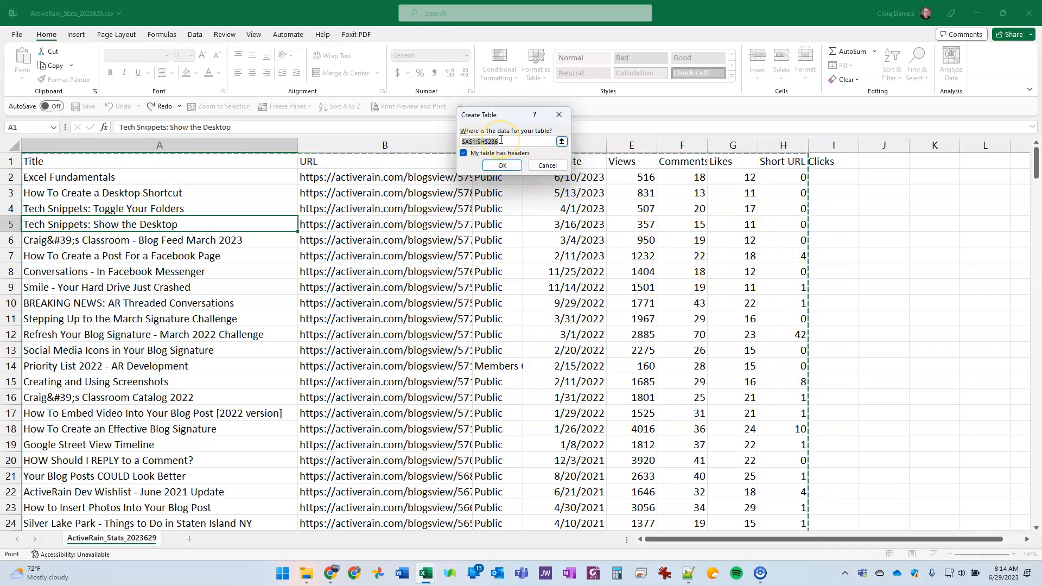
left_click(465, 158)
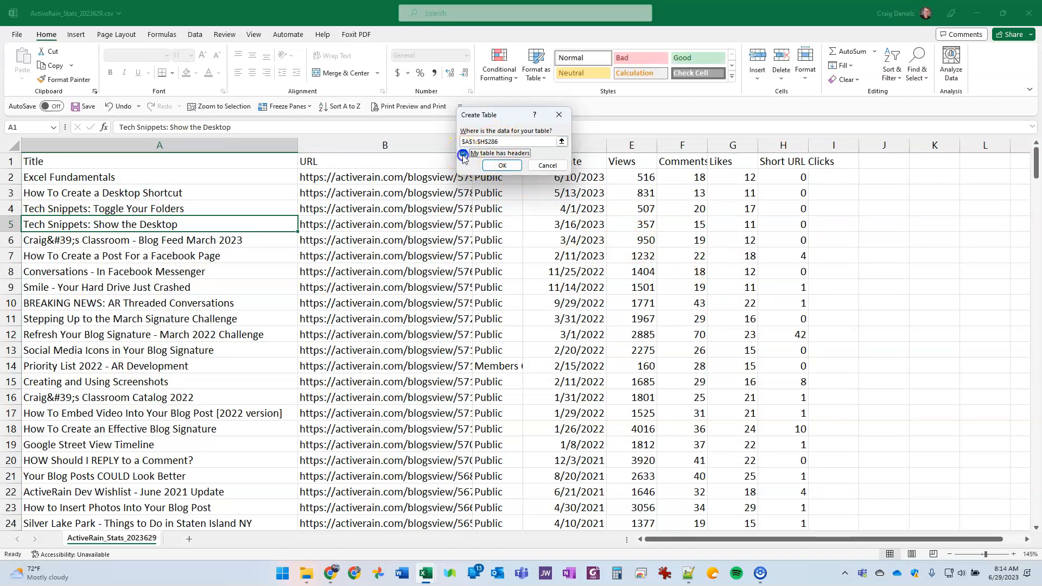
left_click(496, 167)
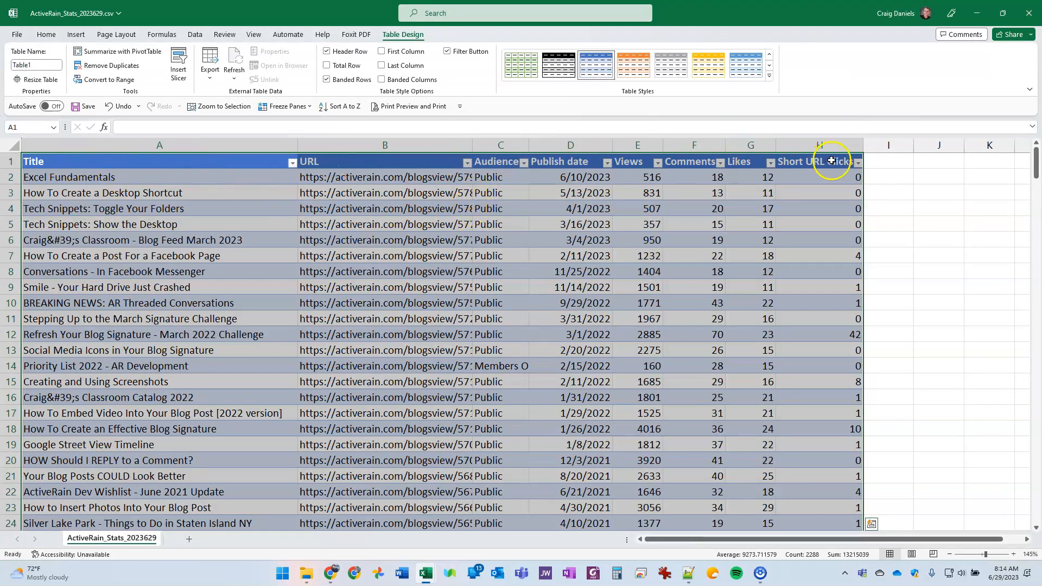
left_click(108, 175)
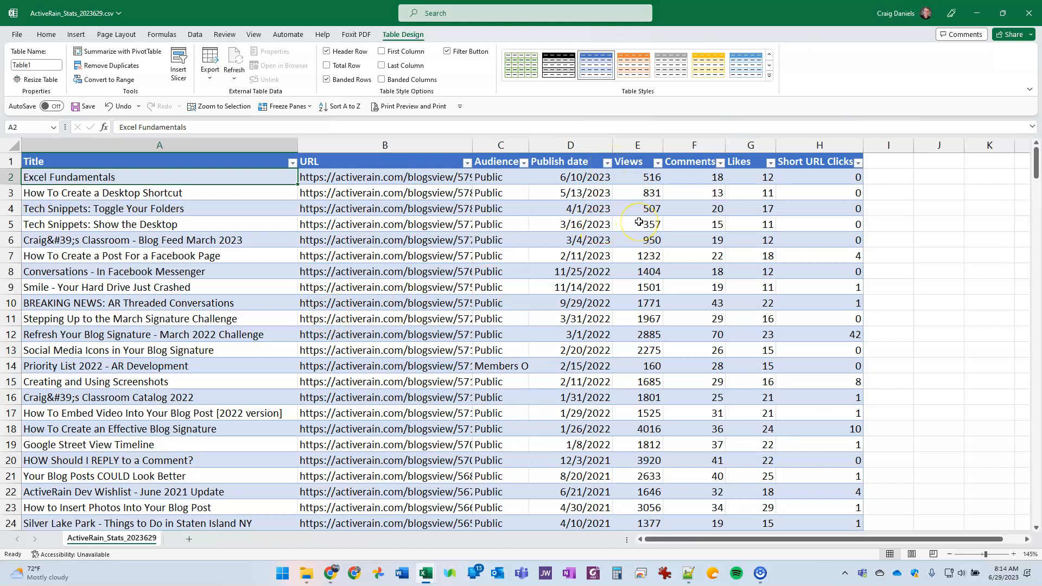
Sort the table by Views from largest to smallest, and re-sort it by Publish date from newest to oldest.
left_click(658, 163)
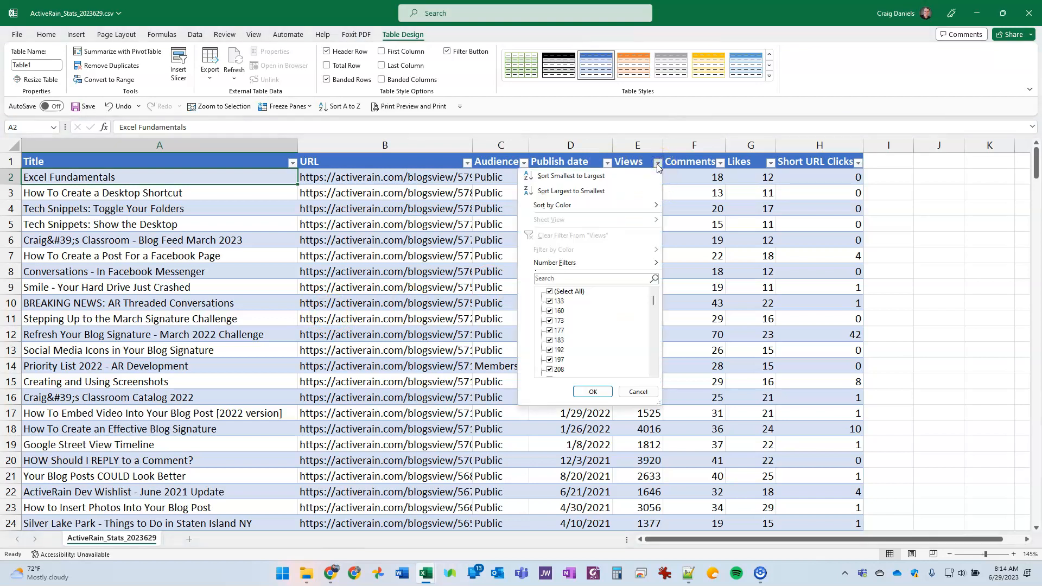
left_click(569, 192)
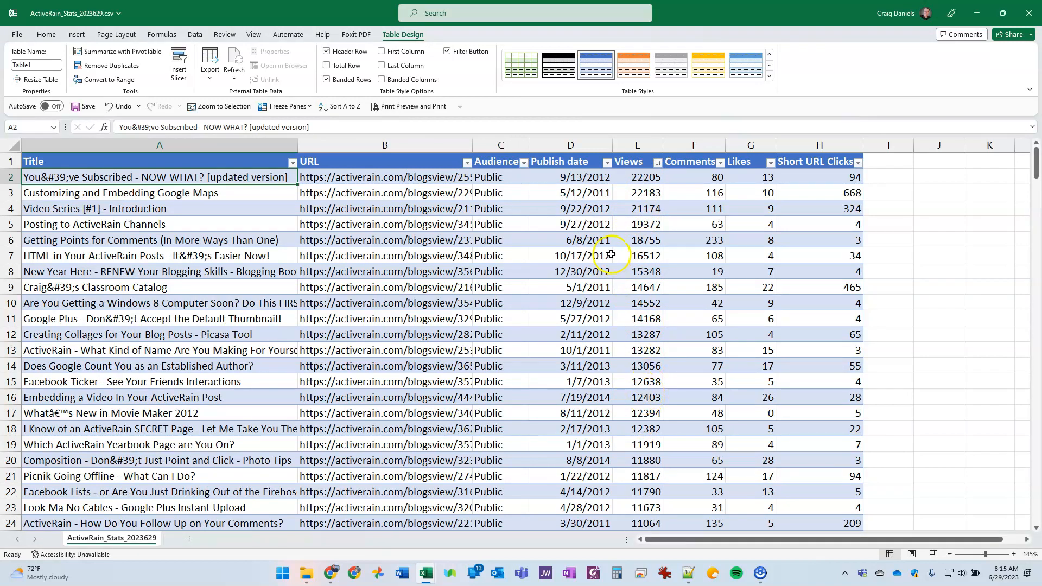
left_click(608, 162)
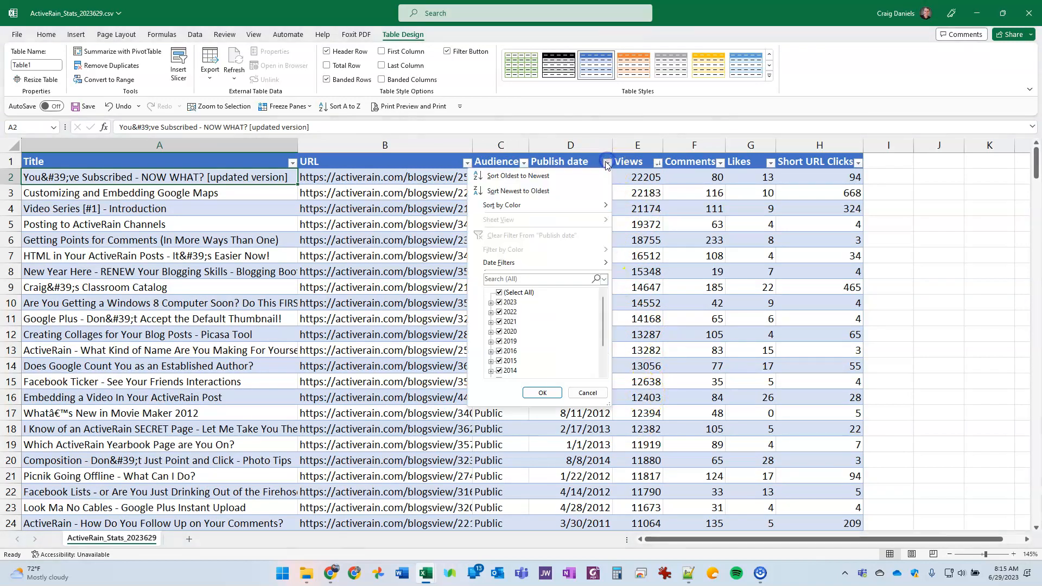
left_click(531, 192)
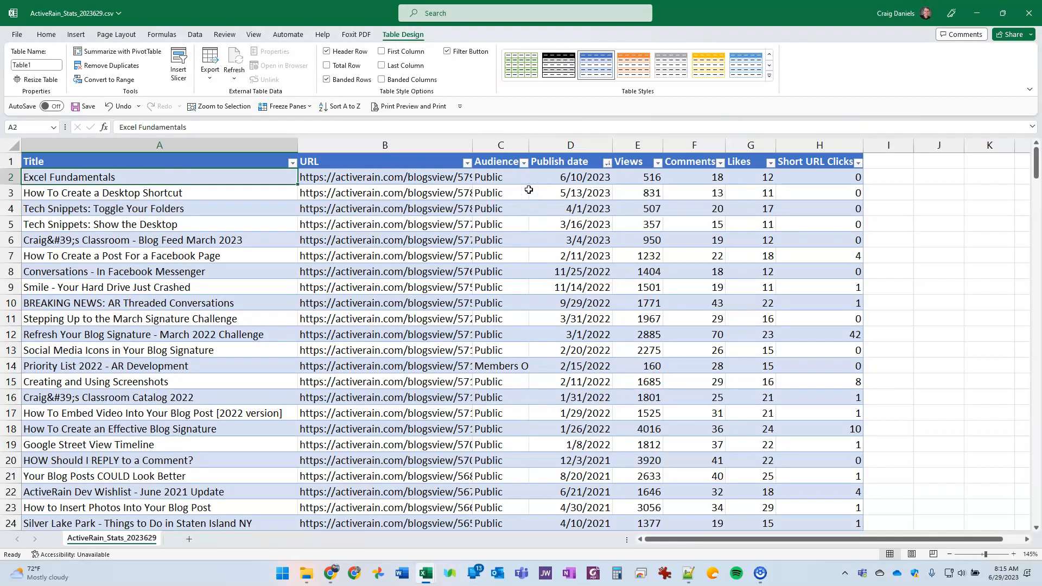
Sort the table by Title from A to Z and filter the titles for "profile".
left_click(292, 162)
left_click(198, 176)
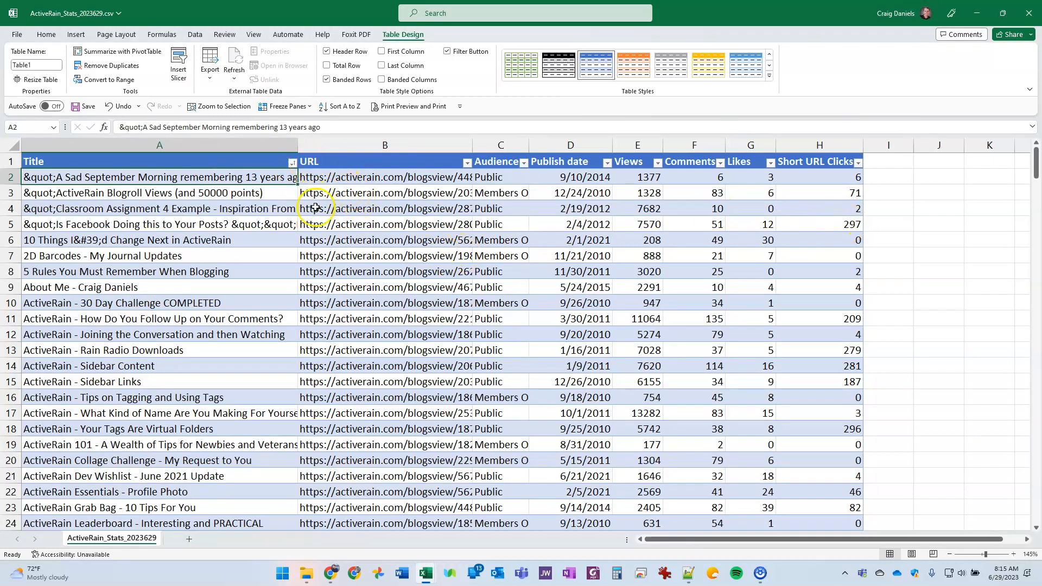
left_click(292, 162)
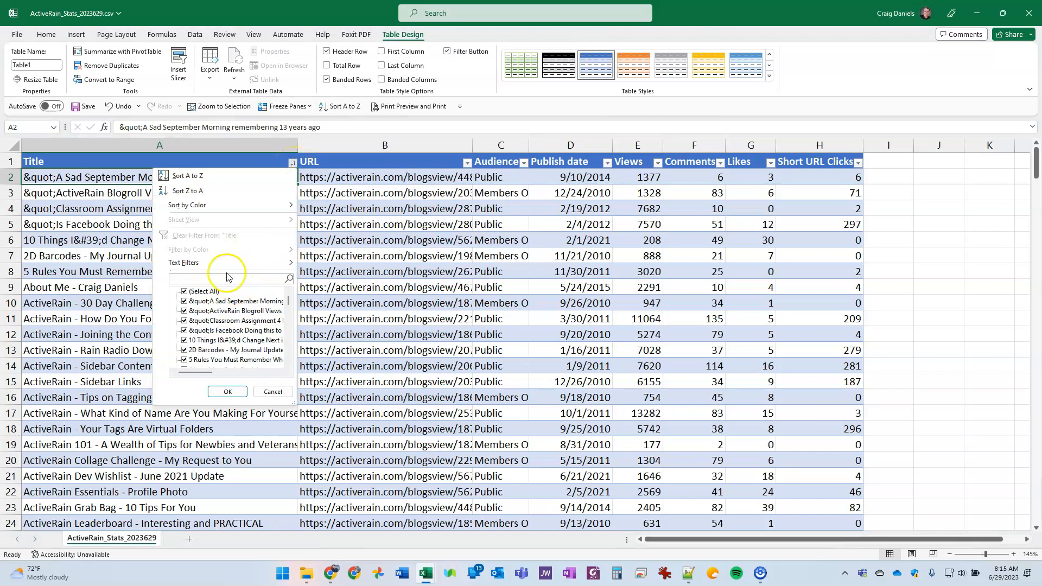
type("profile")
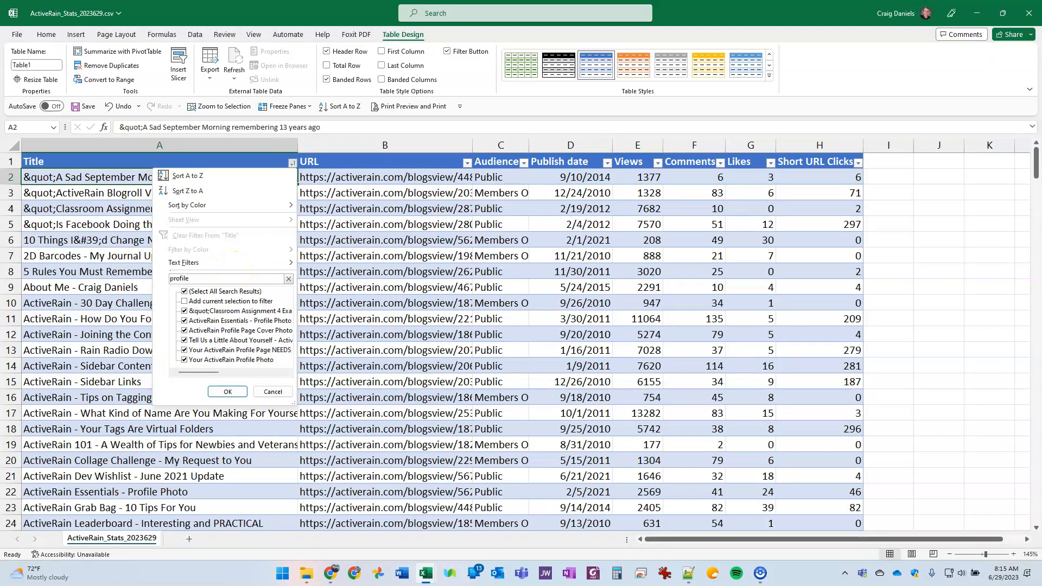
key("Return")
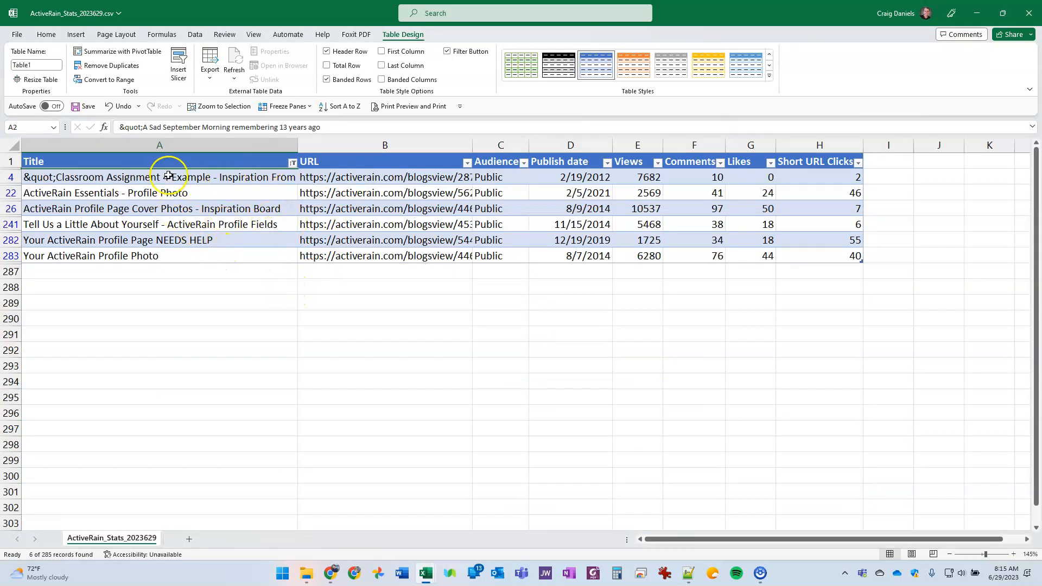
left_click(140, 193)
left_click(230, 224)
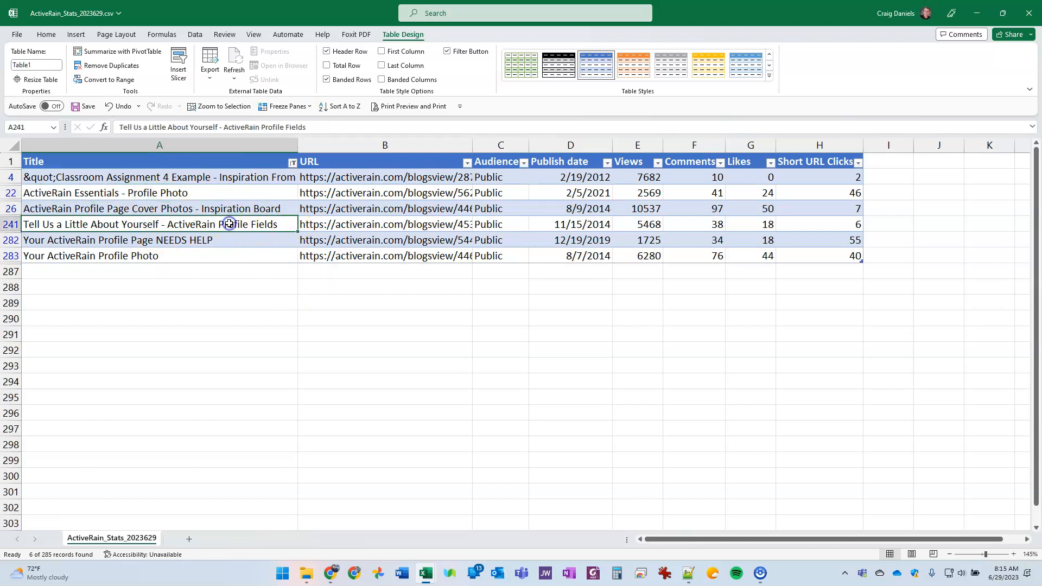
Replace the "profile" filter on the Title column with a "photo" filter and look through the matching posts.
left_click(292, 162)
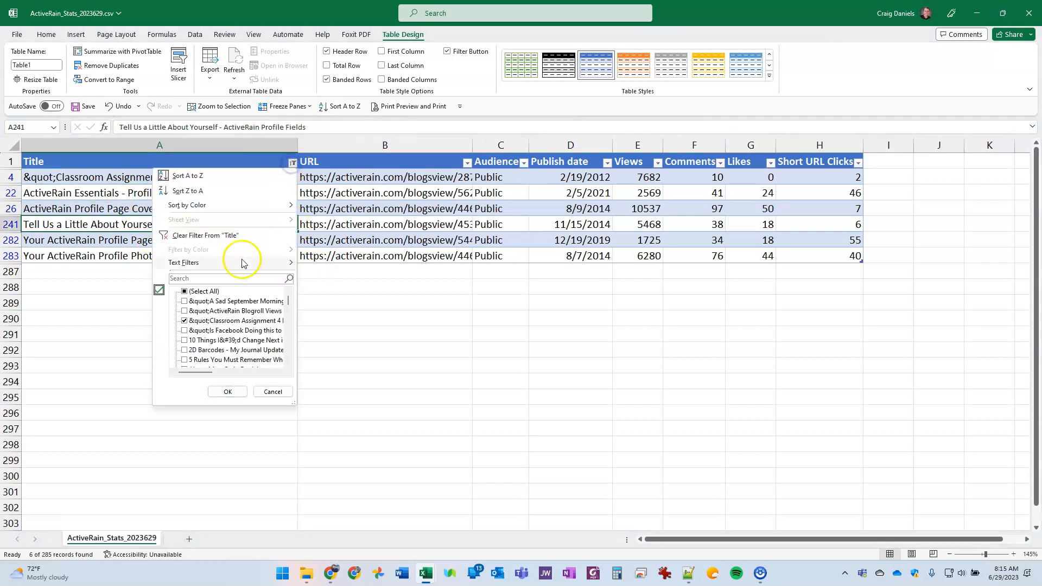
left_click(183, 237)
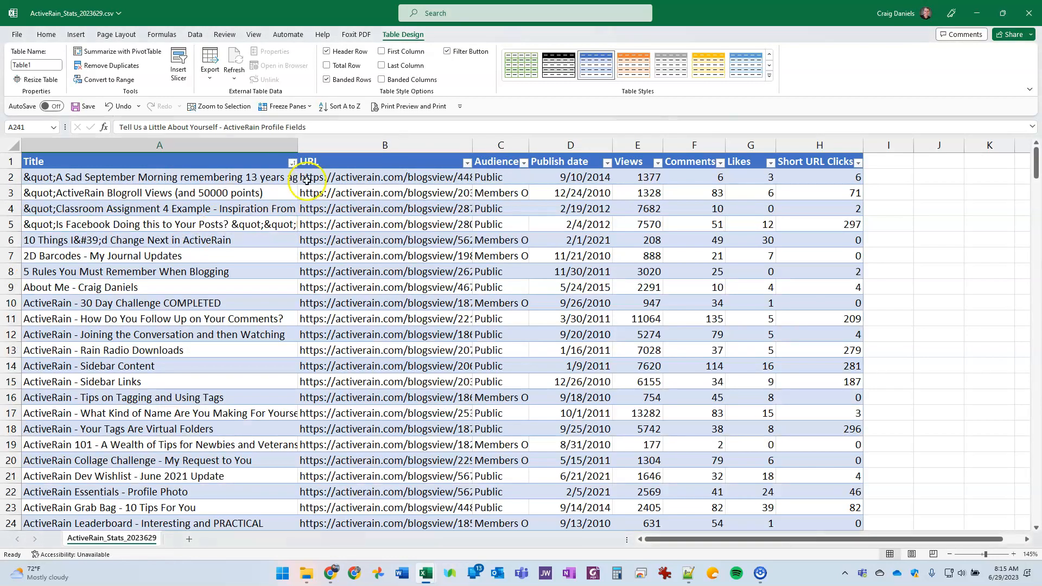
left_click(292, 162)
left_click(225, 277)
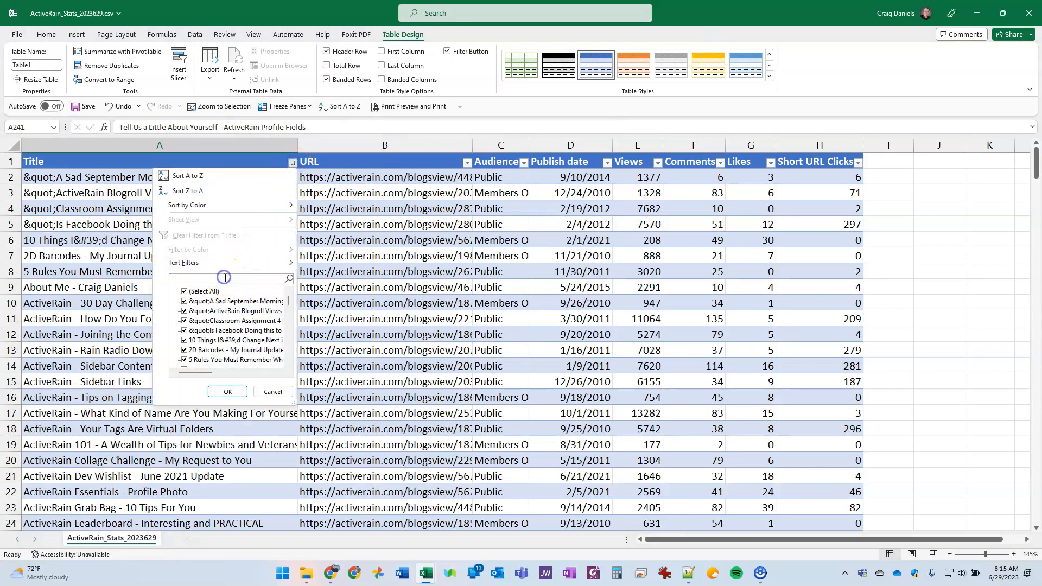
type("p")
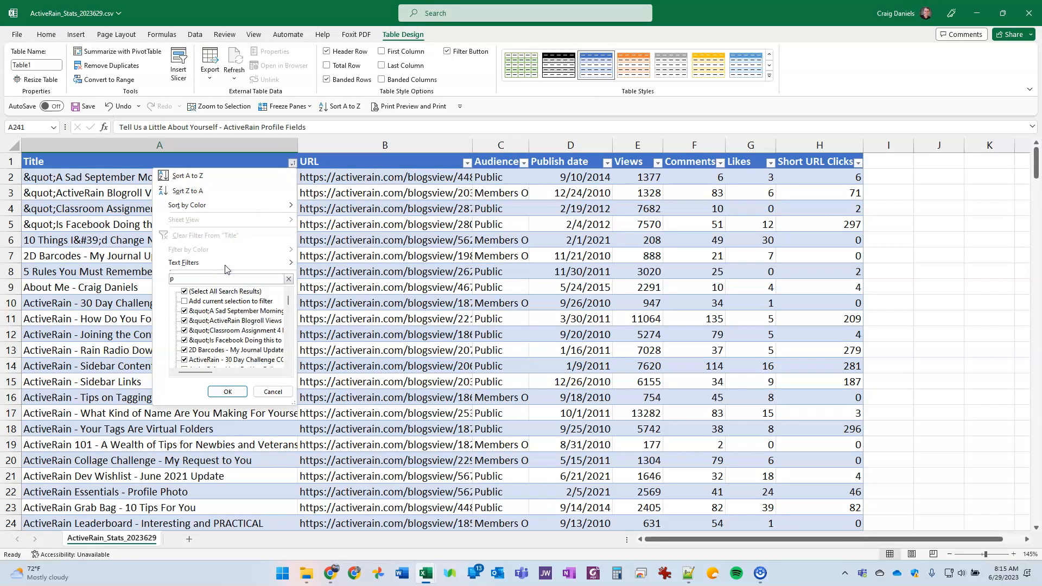
type("hoto")
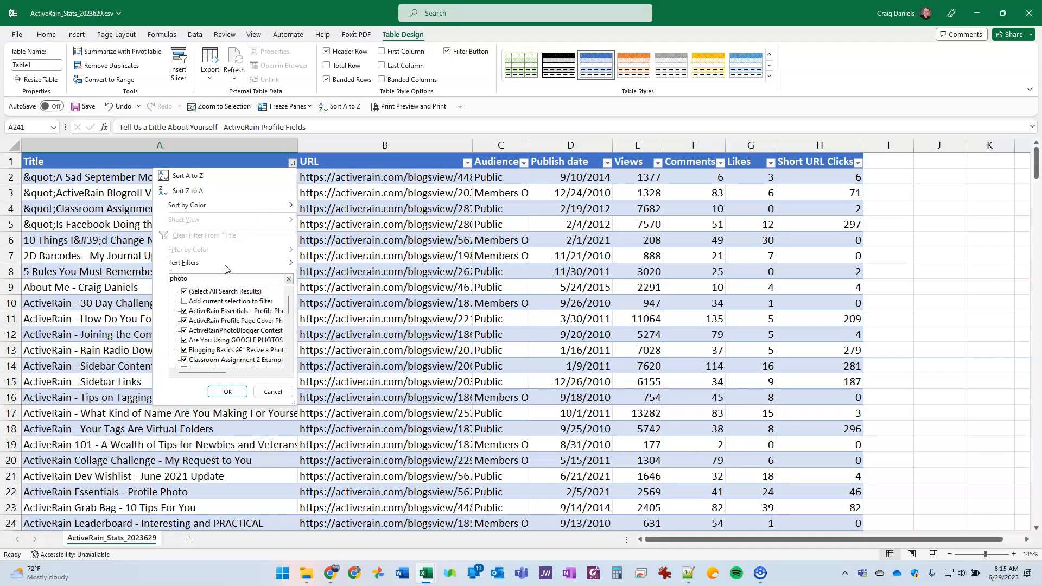
key("Return")
scroll(225, 265, "down", 4)
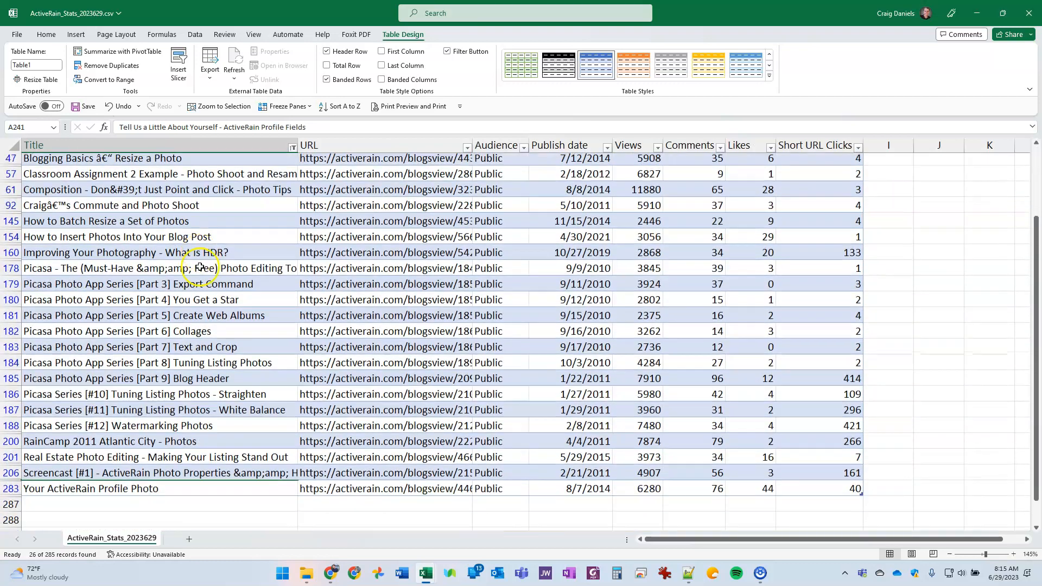
scroll(201, 287, "up", 3)
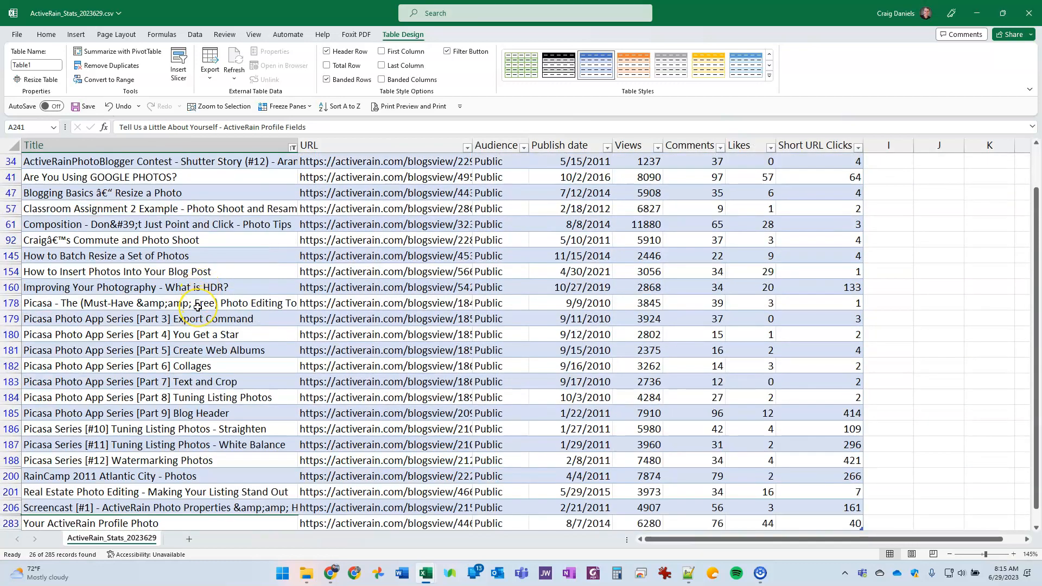
scroll(197, 307, "up", 1)
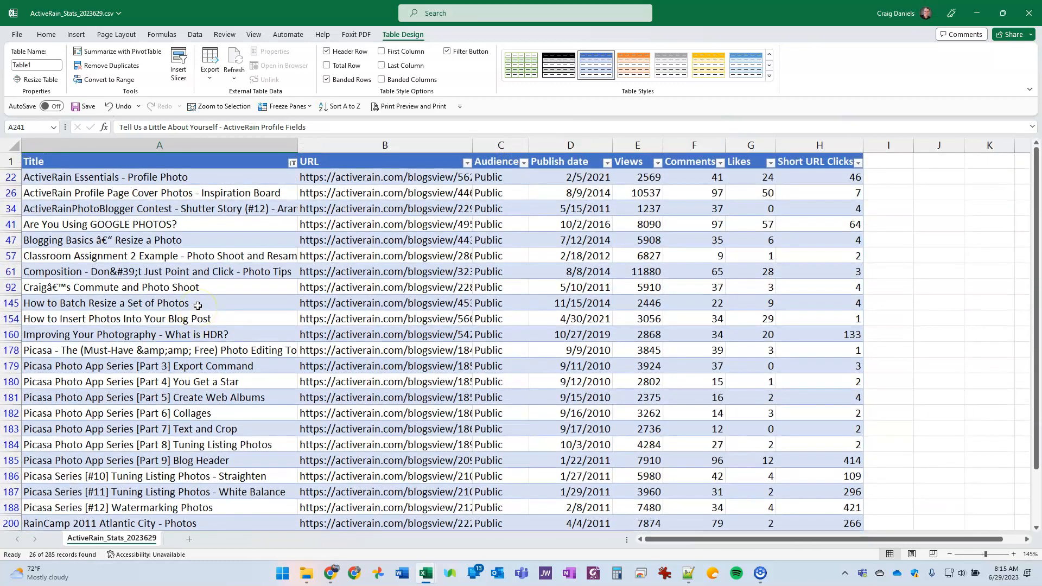
Clear the Title filter and sort the table by Publish date from newest to oldest.
left_click(292, 163)
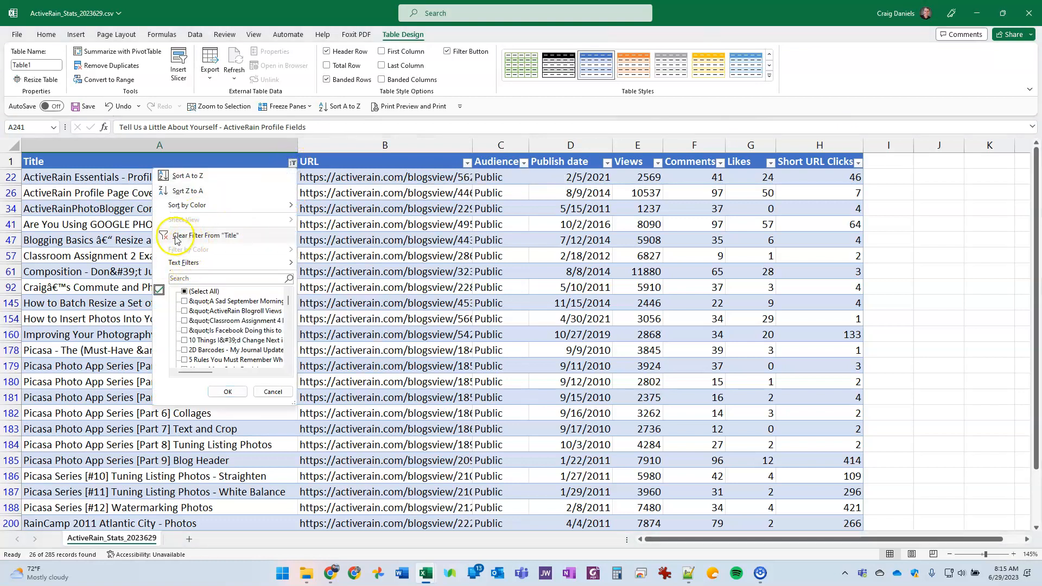
left_click(182, 239)
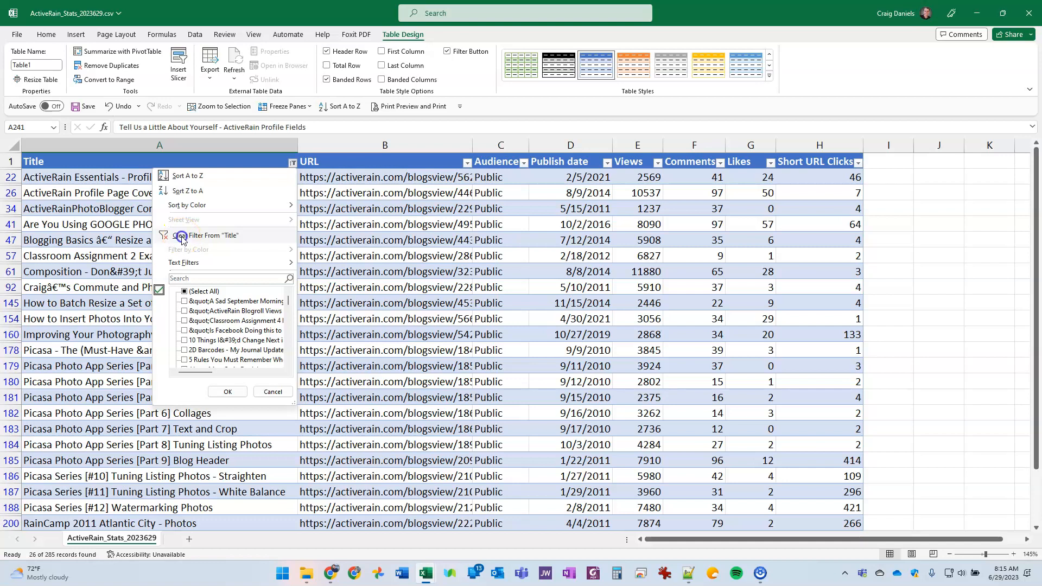
left_click(607, 163)
left_click(520, 193)
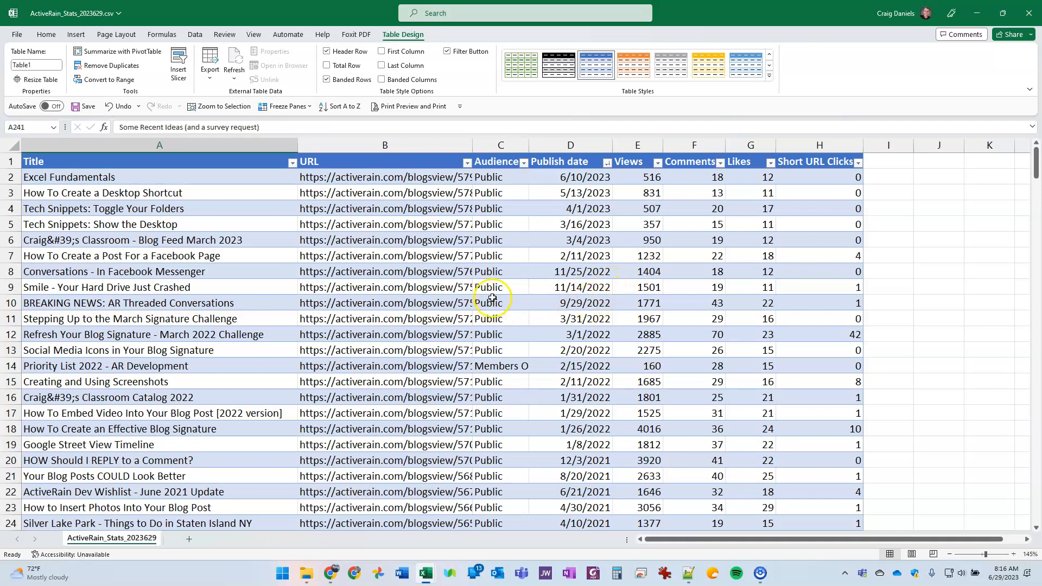
scroll(445, 305, "down", 11)
scroll(350, 309, "up", 11)
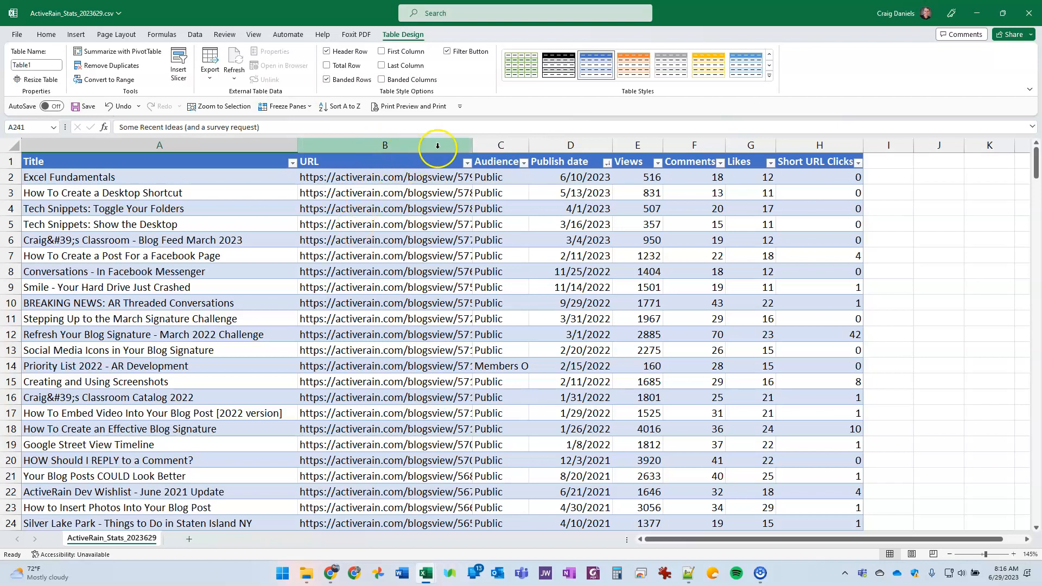
Widen the URL column enough to read most post addresses and look over the links.
left_click_drag(472, 146, 714, 146)
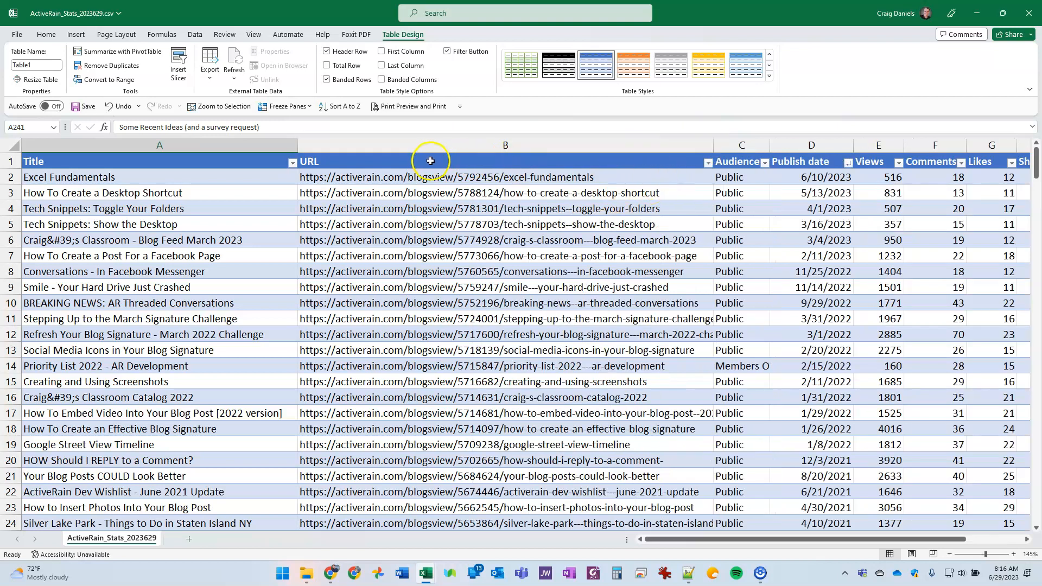
left_click(469, 178)
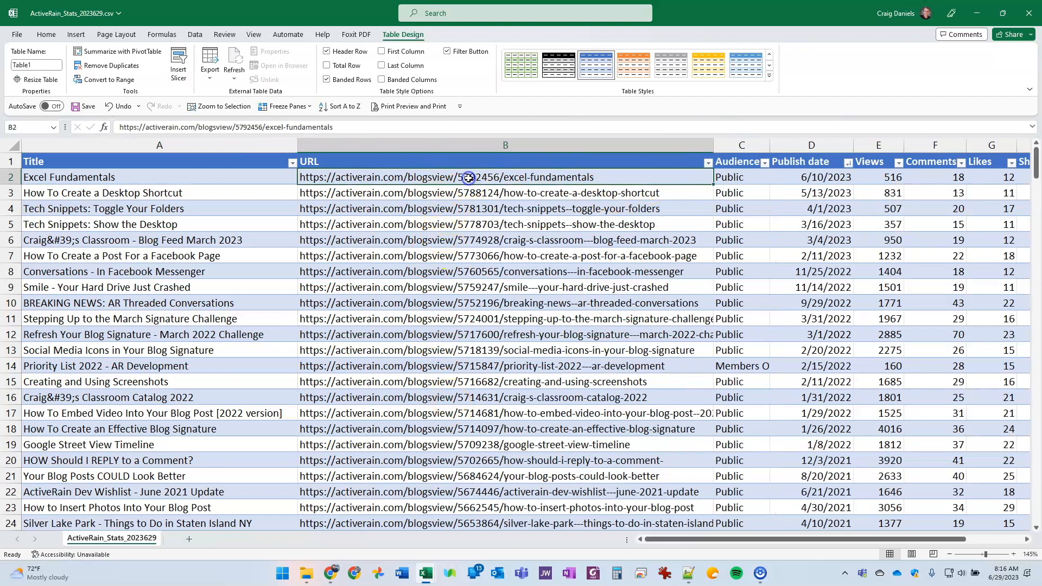
scroll(187, 342, "down", 4)
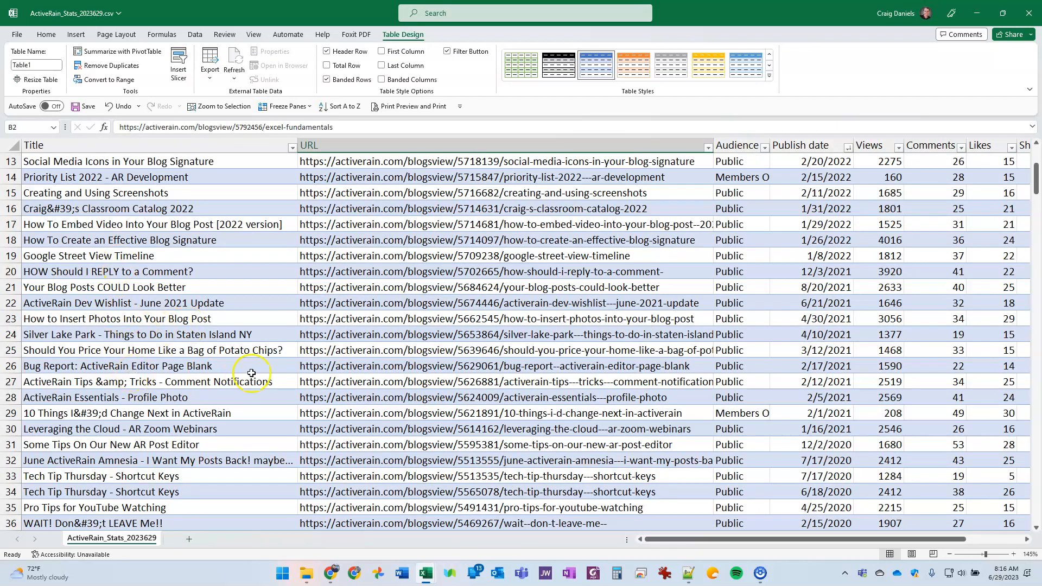
left_click(491, 319)
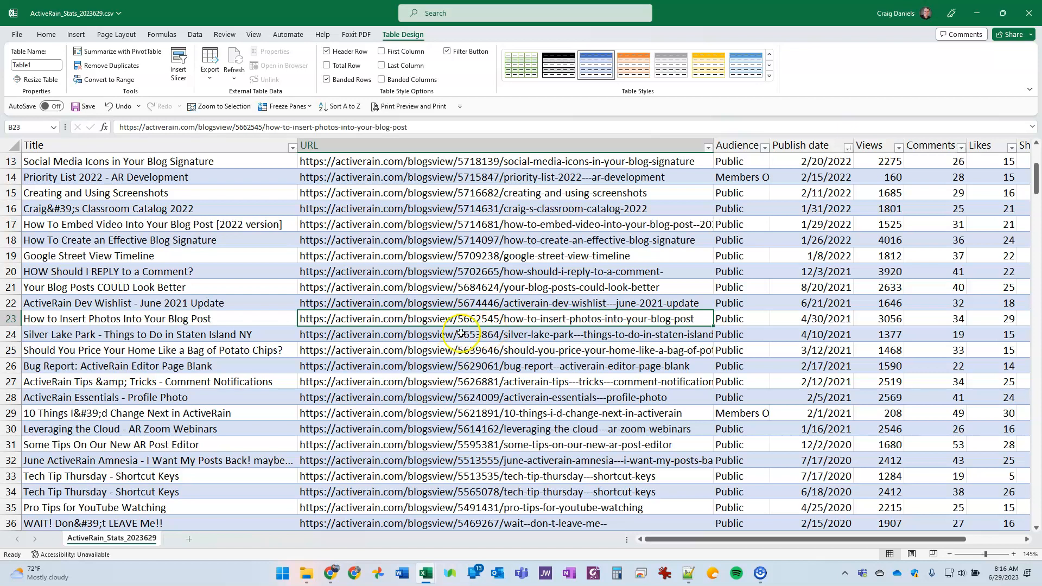
scroll(450, 342, "up", 4)
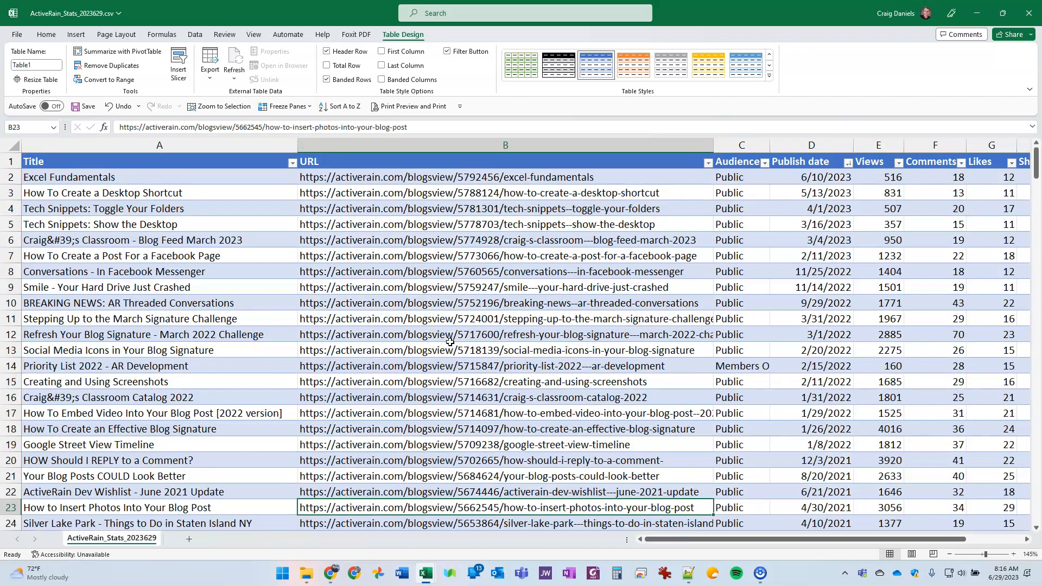
Copy the complete URL text from inside cell B8 for the "Conversations - In Facebook Messenger" post.
left_click(466, 227)
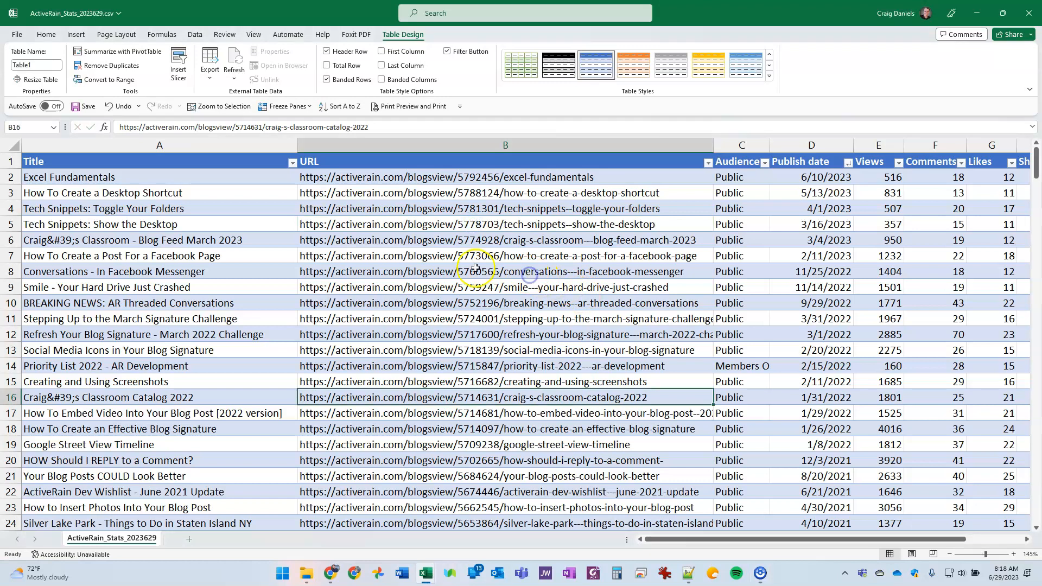
double_click(432, 272)
left_click(415, 275)
left_click_drag(703, 275, 293, 279)
right_click(434, 276)
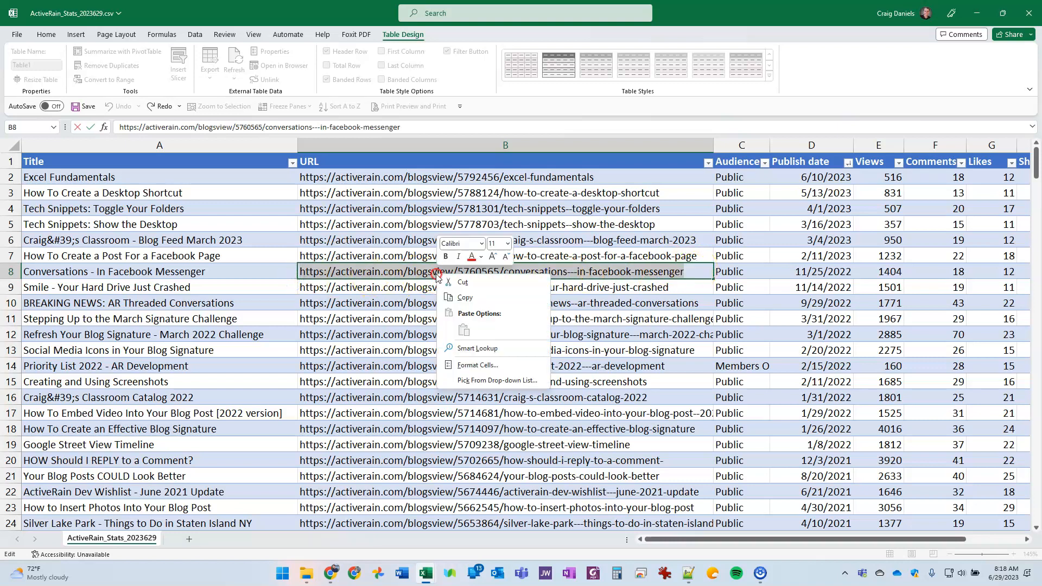
left_click(465, 299)
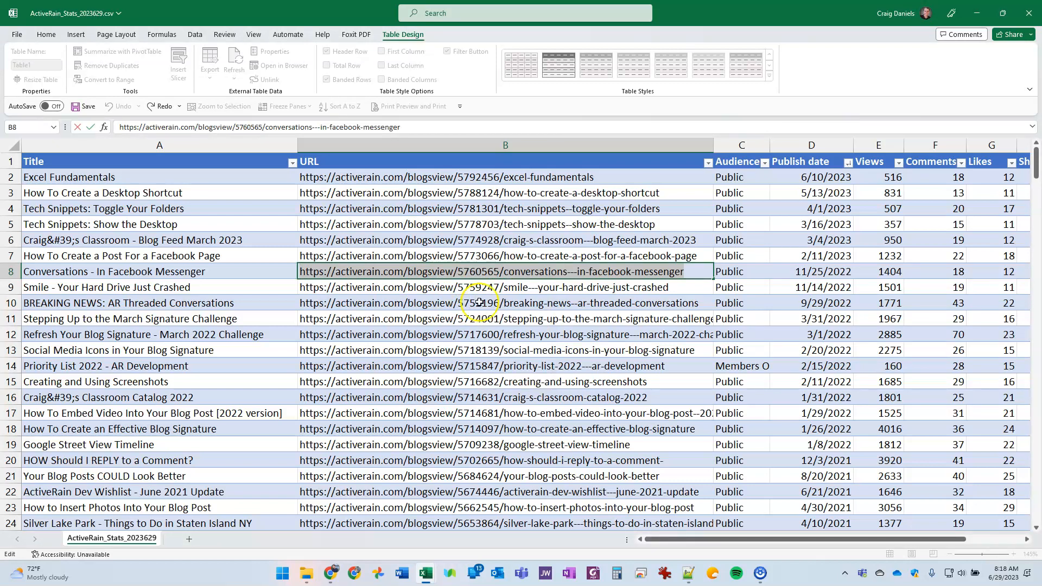
Insert a new table column between the URL and Audience columns.
left_click(479, 302)
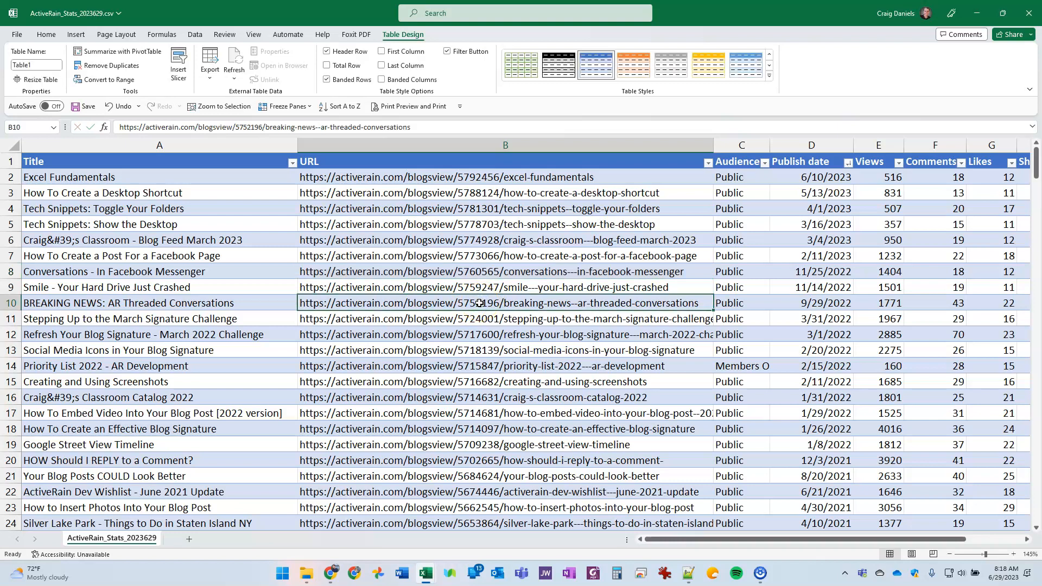
right_click(724, 144)
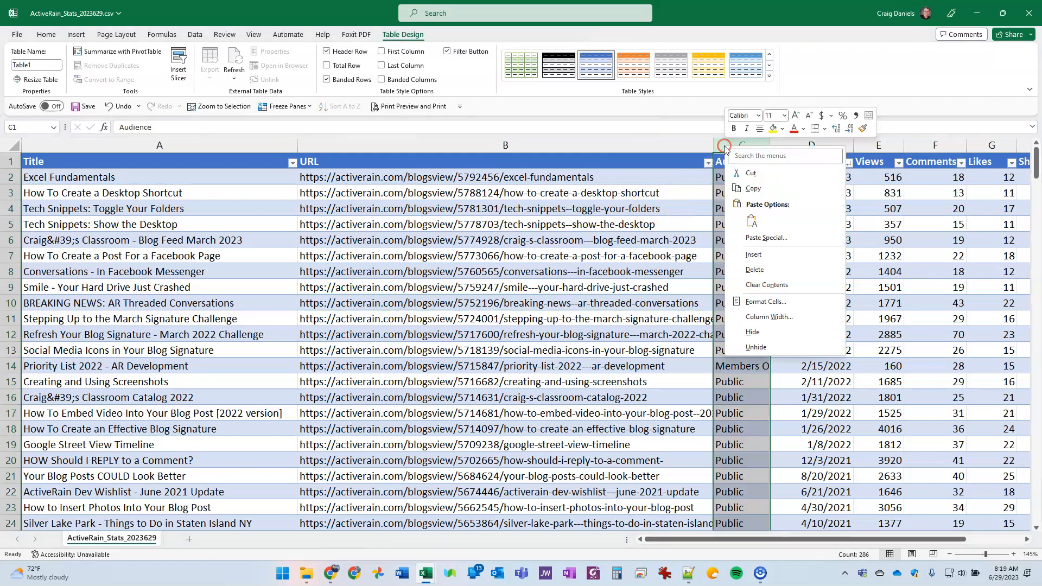
left_click(759, 256)
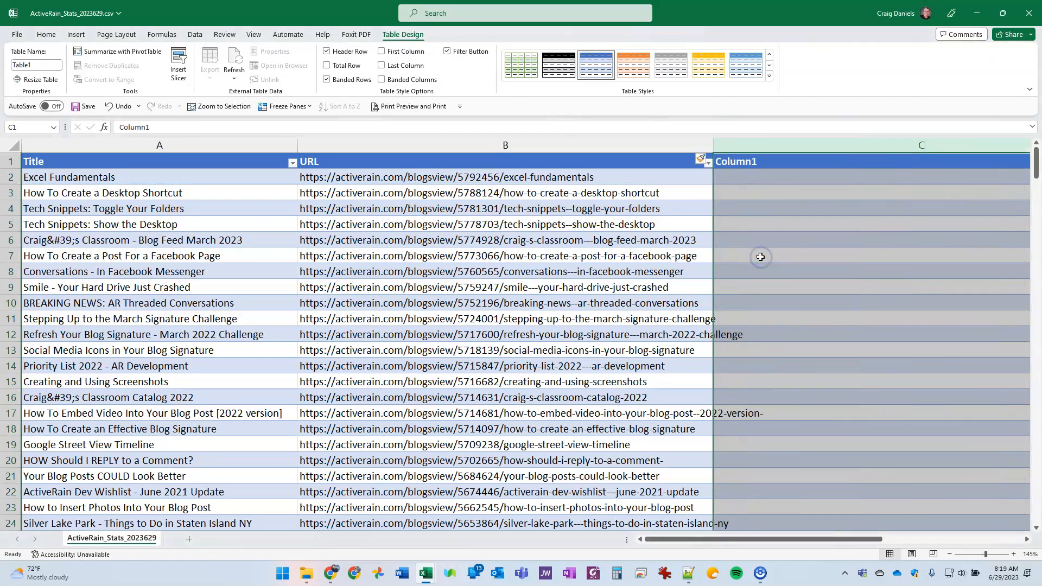
left_click_drag(760, 539, 825, 539)
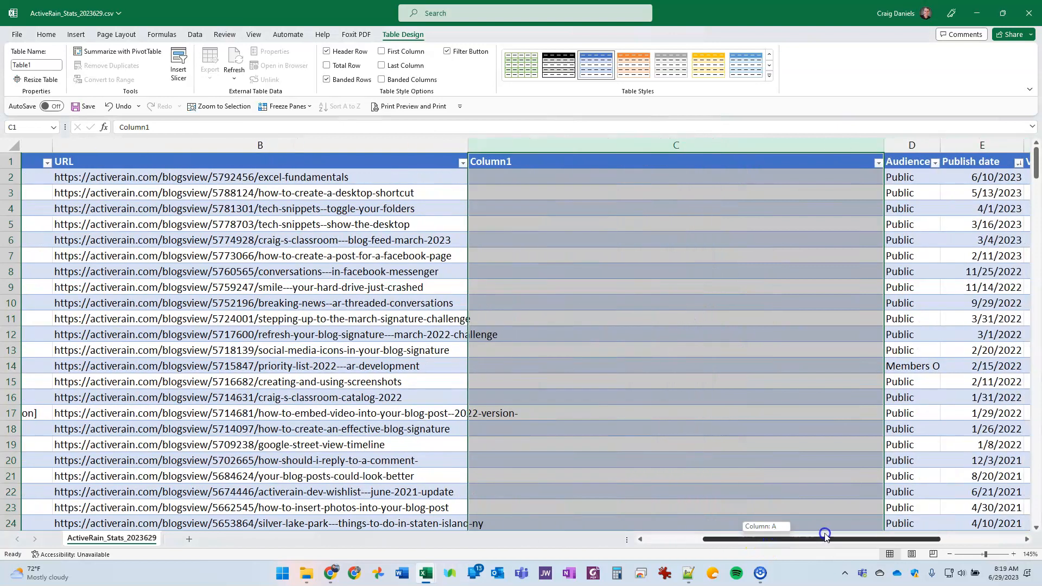
Fill the new column with the formula =HYPERLINK(B2,"Link"), starting in C2, so each row links to its post.
left_click(533, 176)
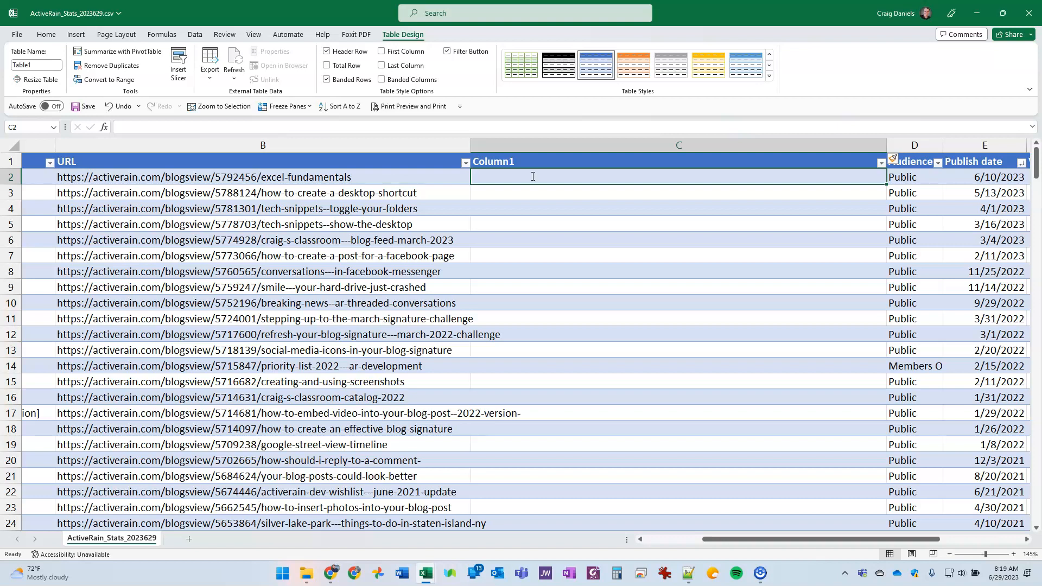
type("=")
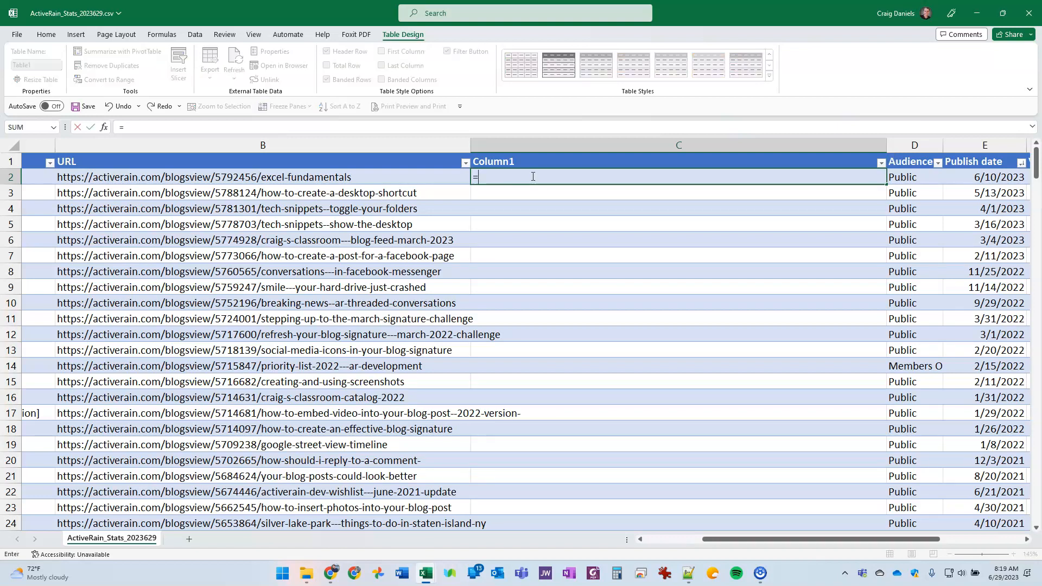
type("h")
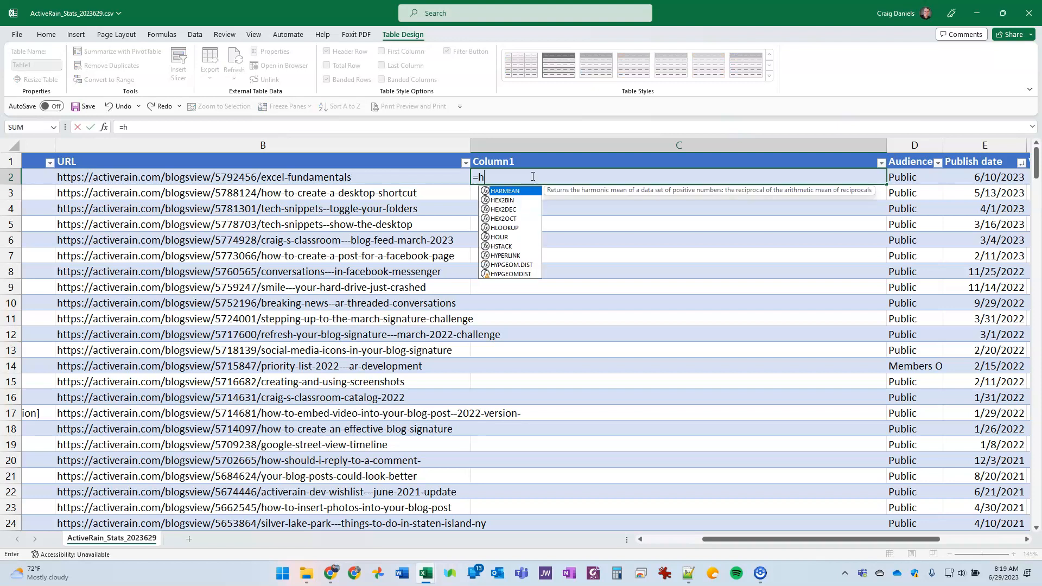
type("yp")
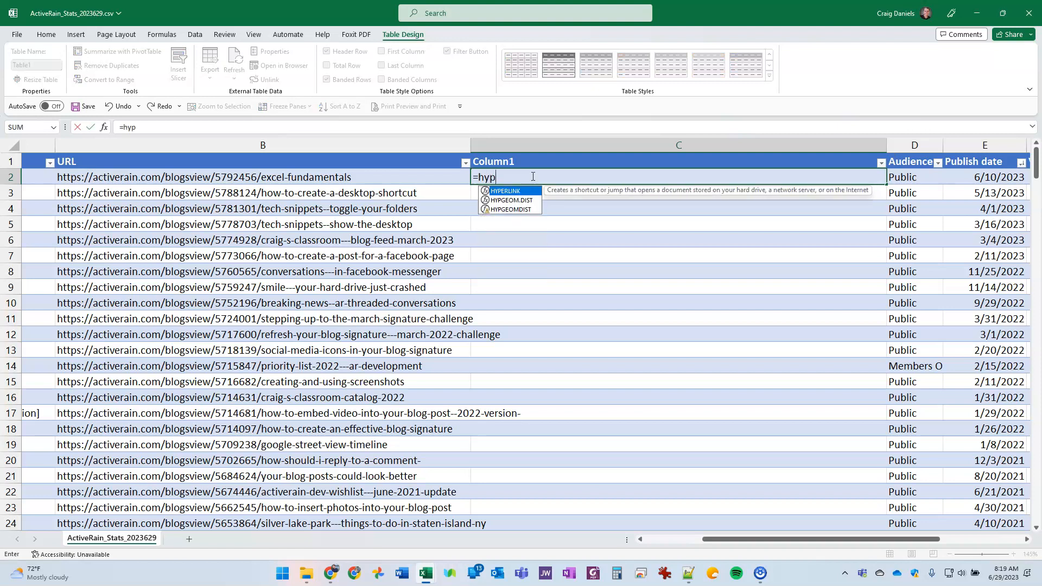
left_click(530, 194)
left_click(520, 194)
double_click(519, 194)
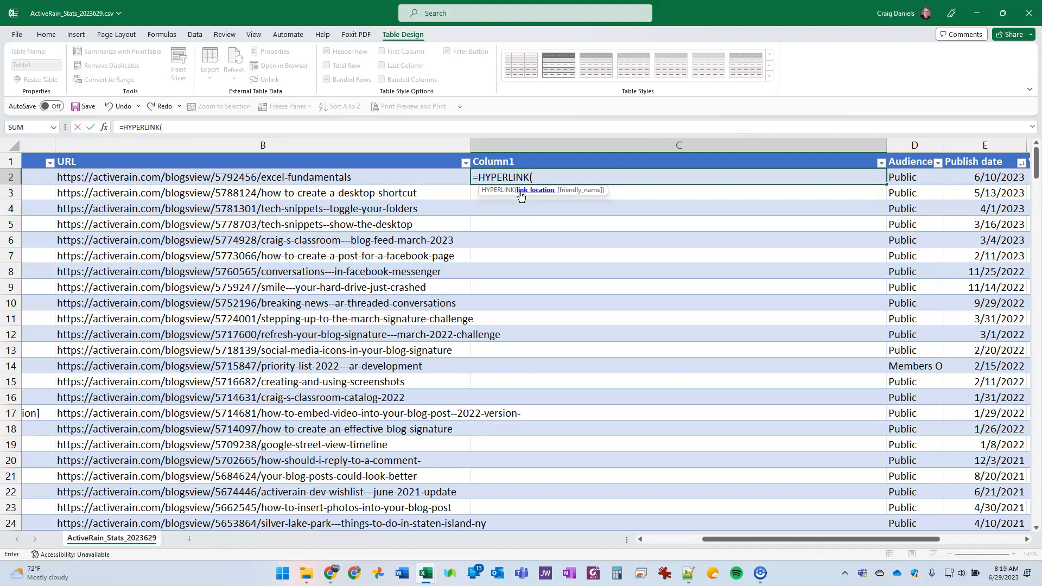
left_click(529, 204)
left_click(482, 179)
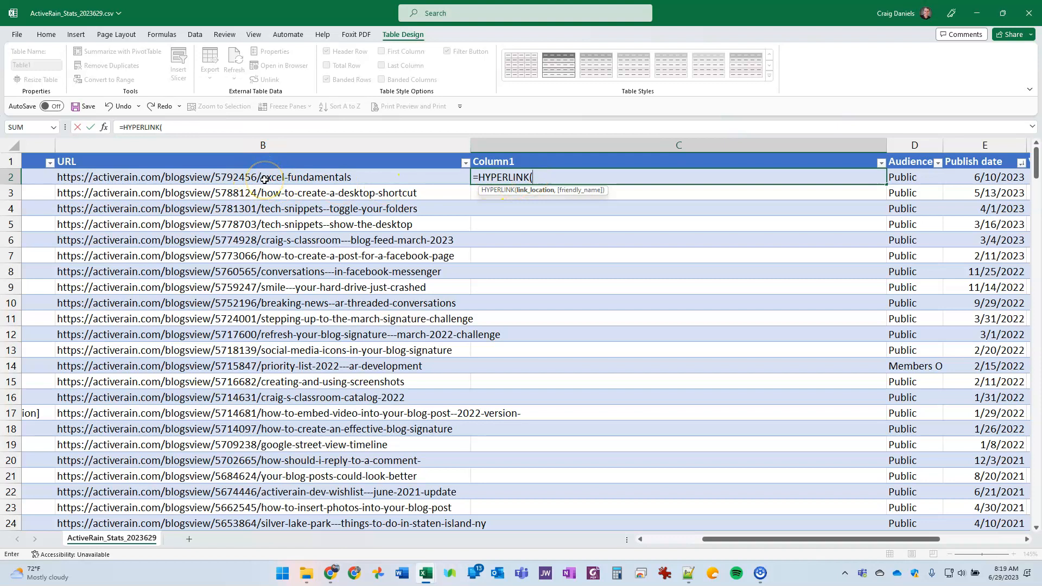
type("B2")
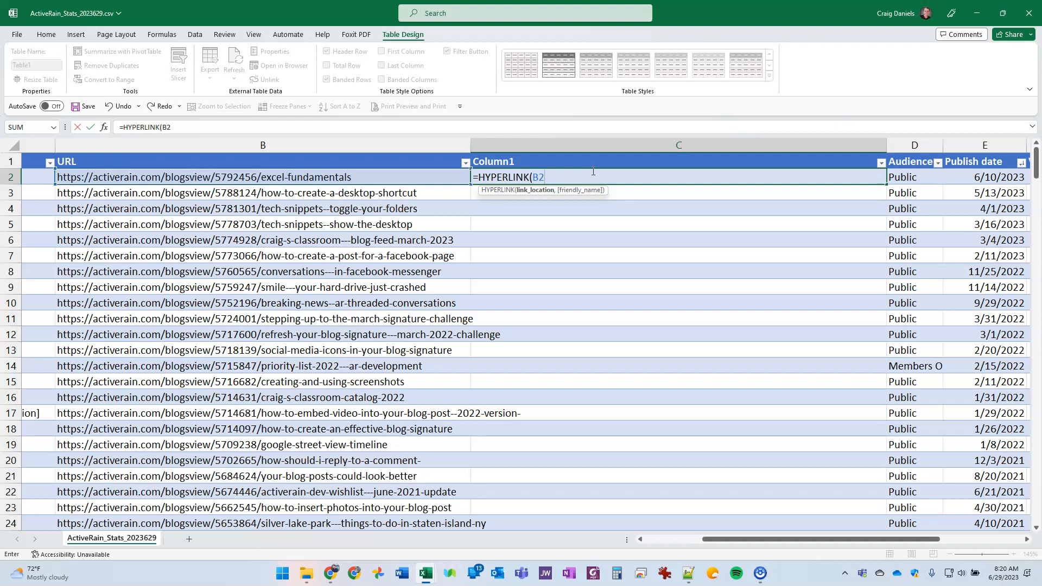
type(",")
type("ink\"")
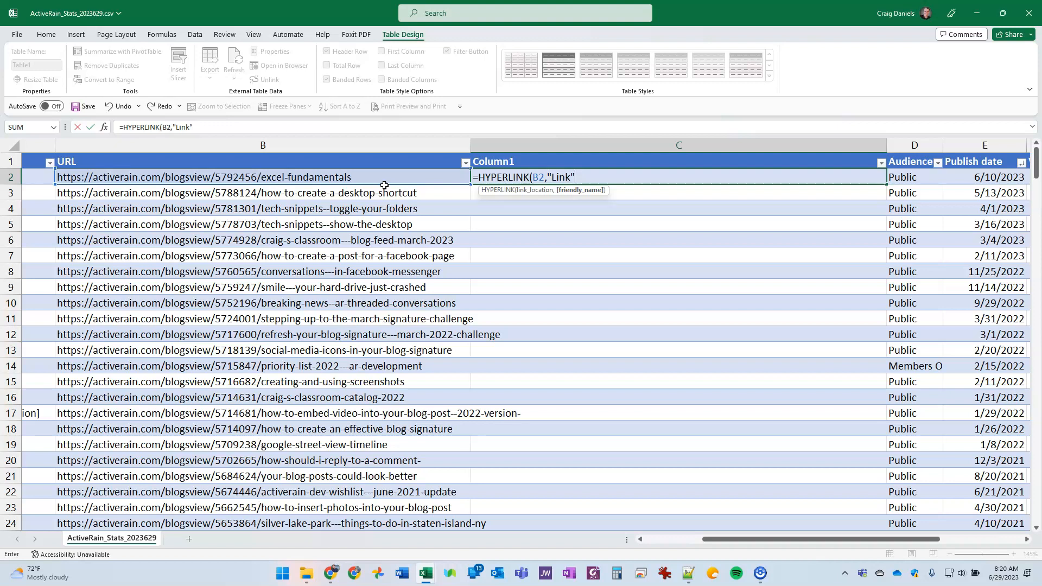
type(")")
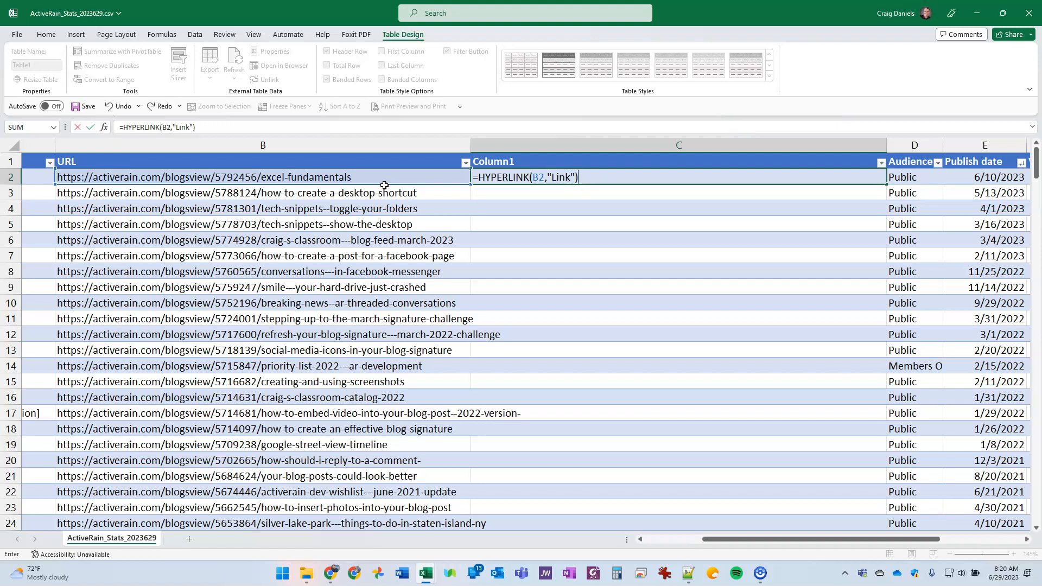
key("Return")
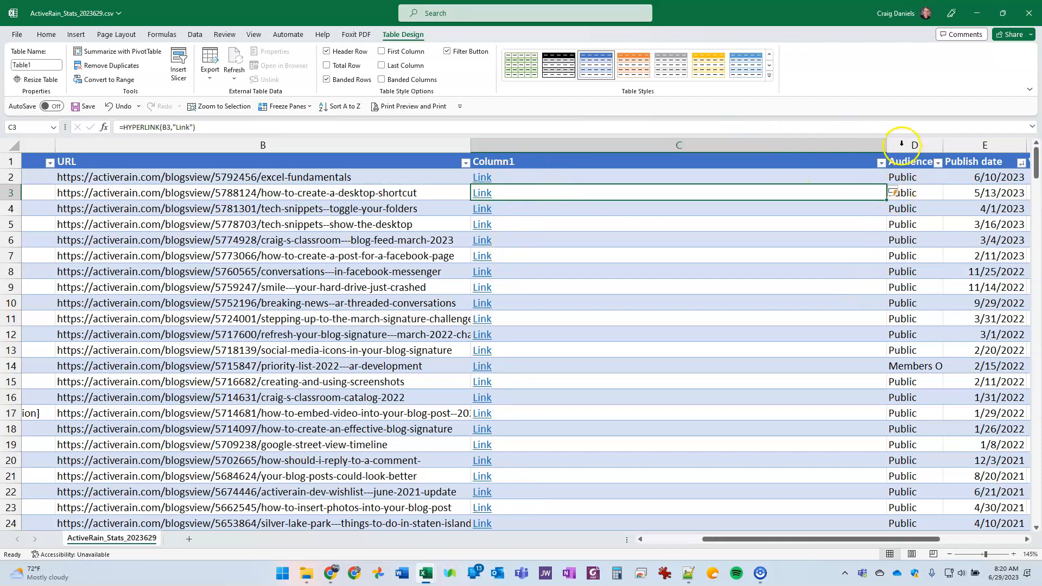
Narrow the new link column to fit its contents and rename its header Hyperlink.
left_click_drag(888, 144, 539, 148)
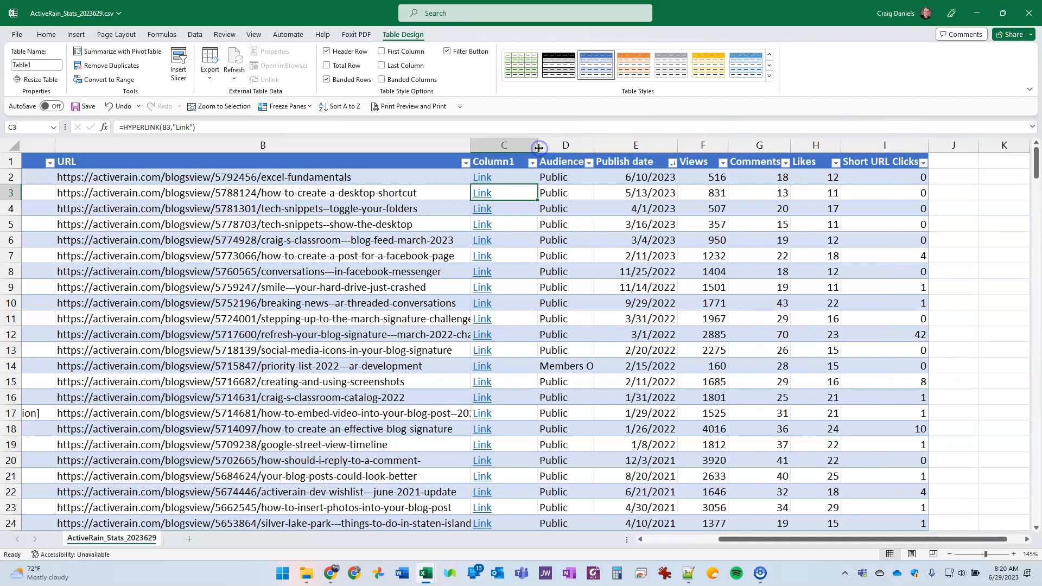
left_click(505, 165)
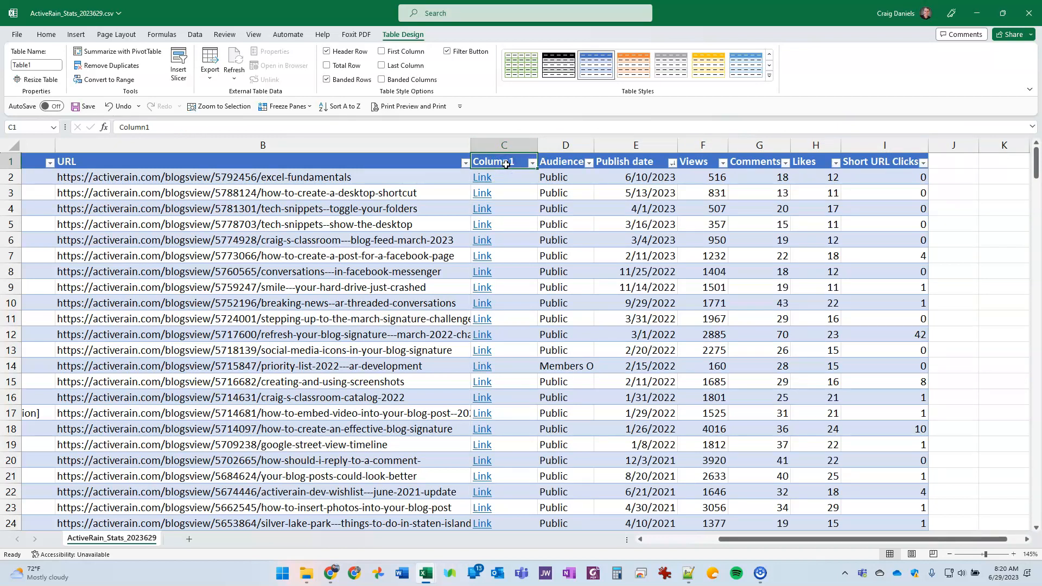
type("Hyperlink")
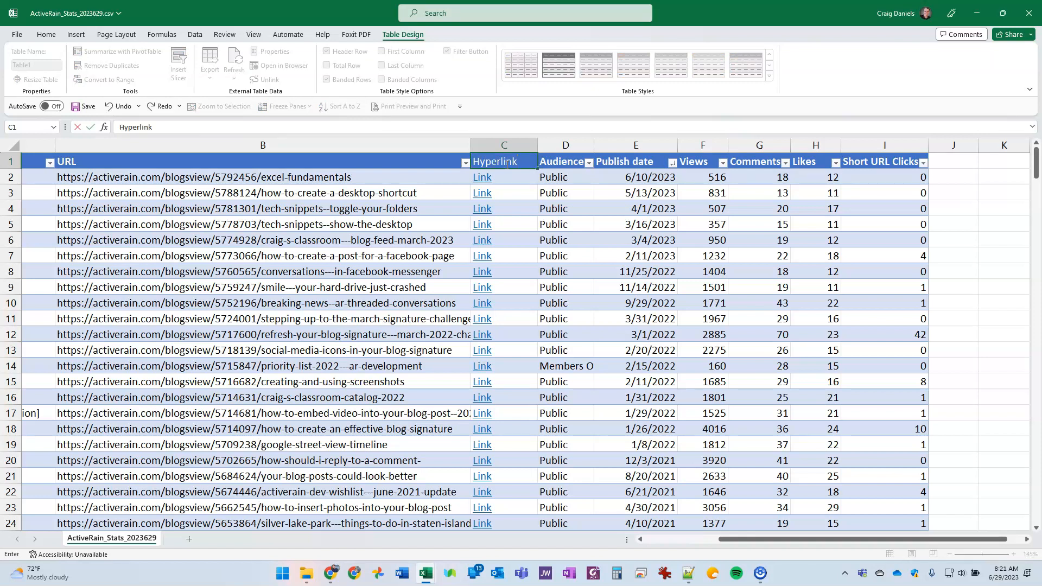
key("Return")
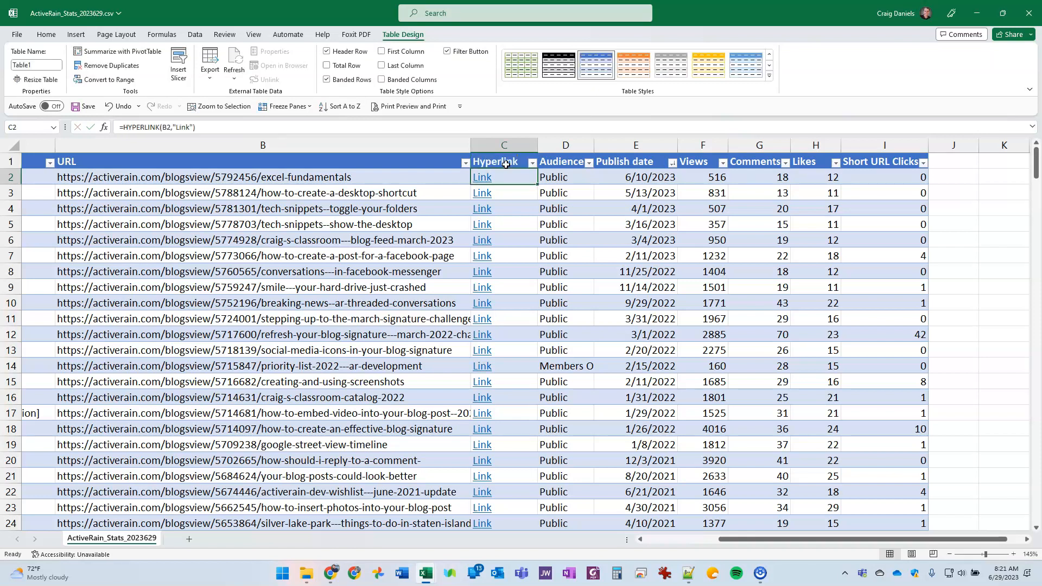
Test the link for the "Smile - Your Hard Drive Just Crashed" post in the browser and return to the workbook.
left_click(486, 209)
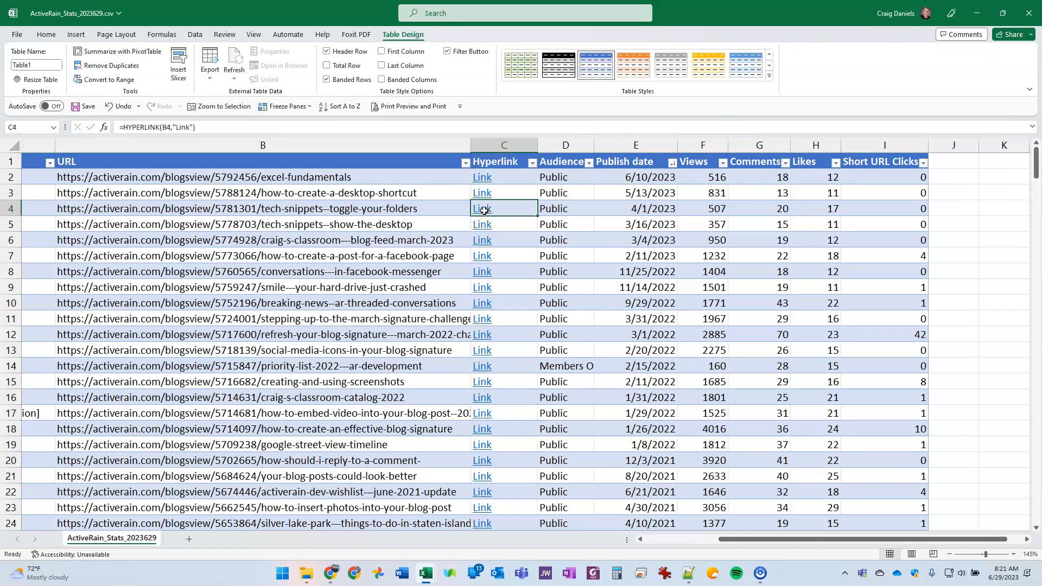
left_click(484, 216)
left_click(483, 288)
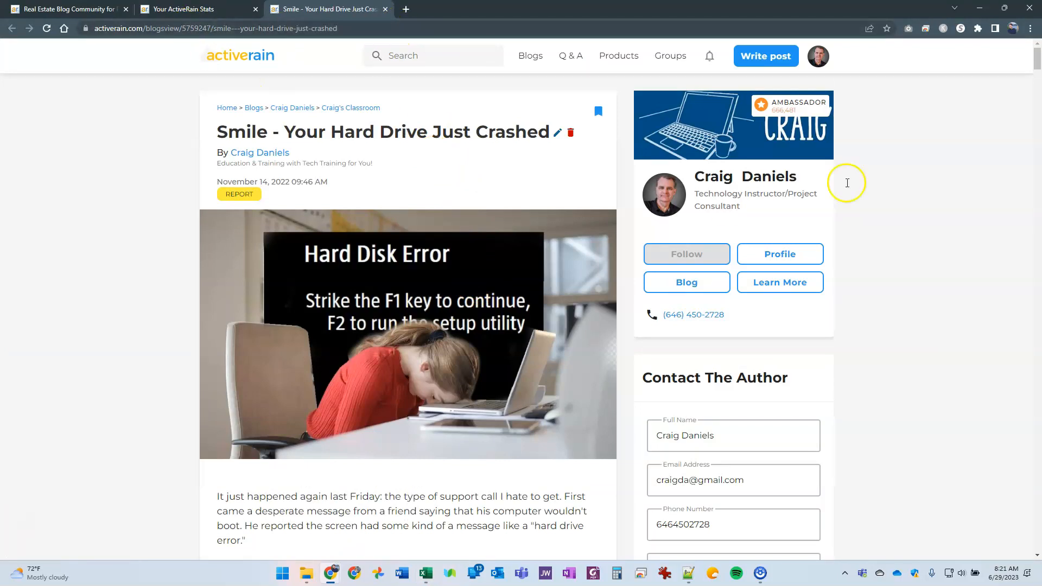
left_click(982, 9)
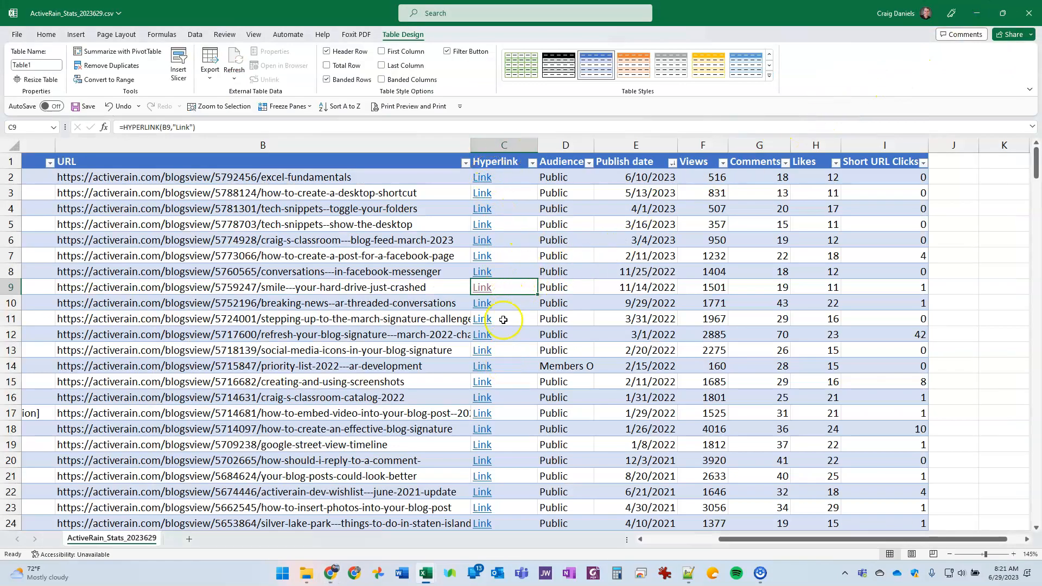
Hide the URL column, leaving the Title column next to the Hyperlink column.
left_click(377, 211)
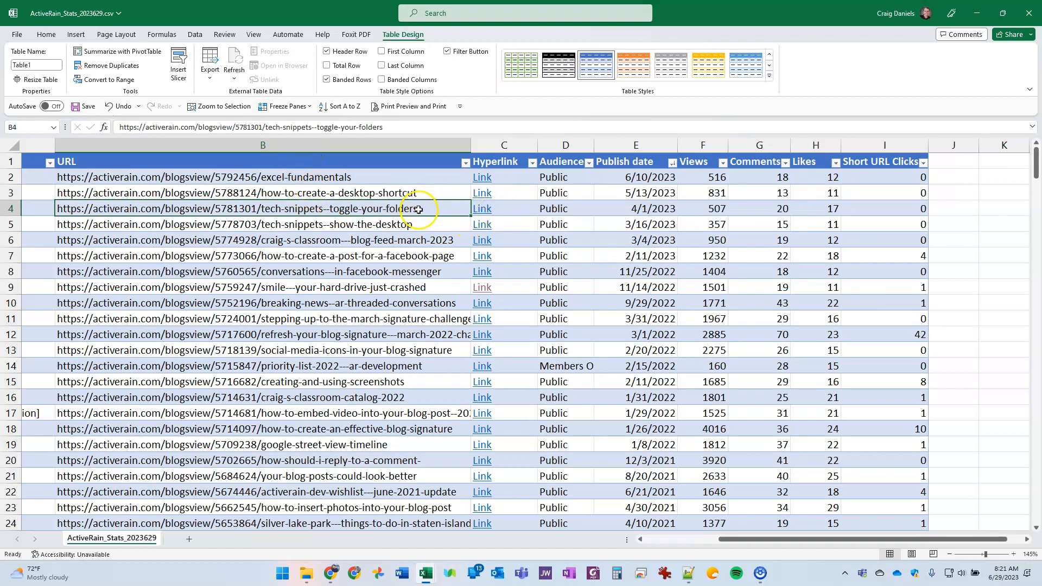
right_click(240, 145)
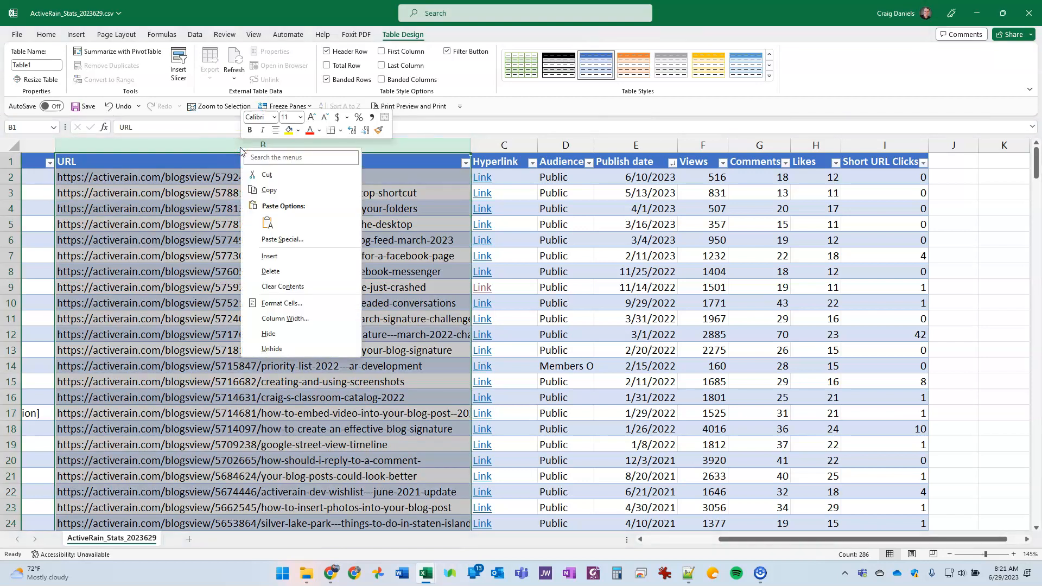
left_click(281, 334)
left_click_drag(793, 540, 711, 540)
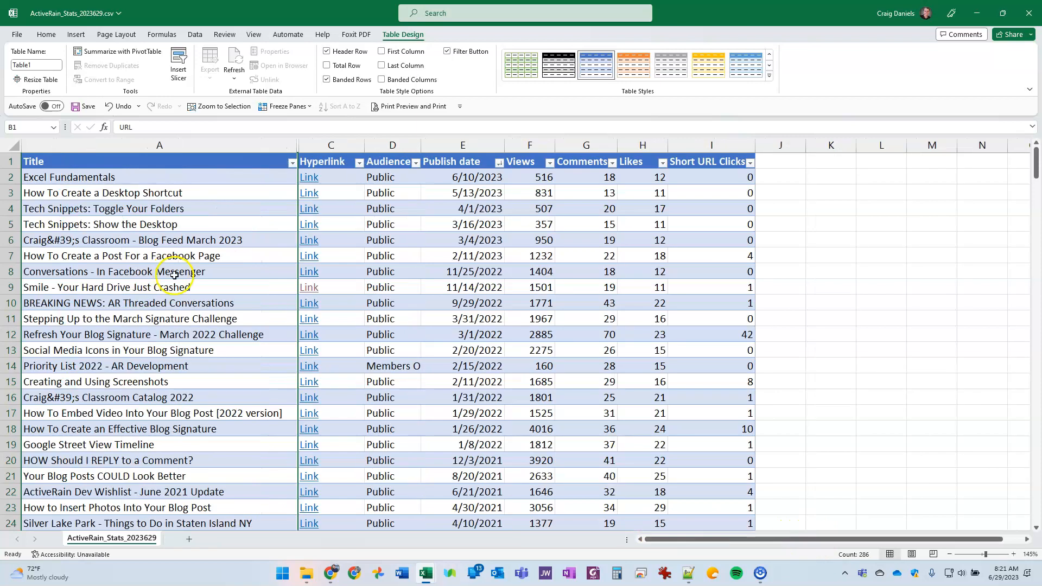
left_click(218, 270)
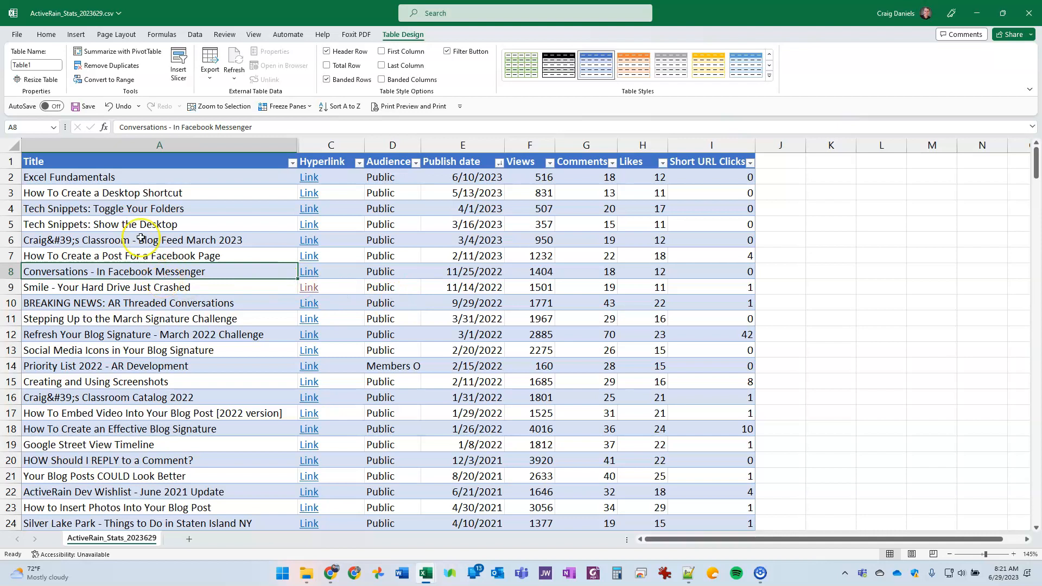
left_click(195, 231)
scroll(240, 276, "down", 2)
scroll(240, 275, "up", 2)
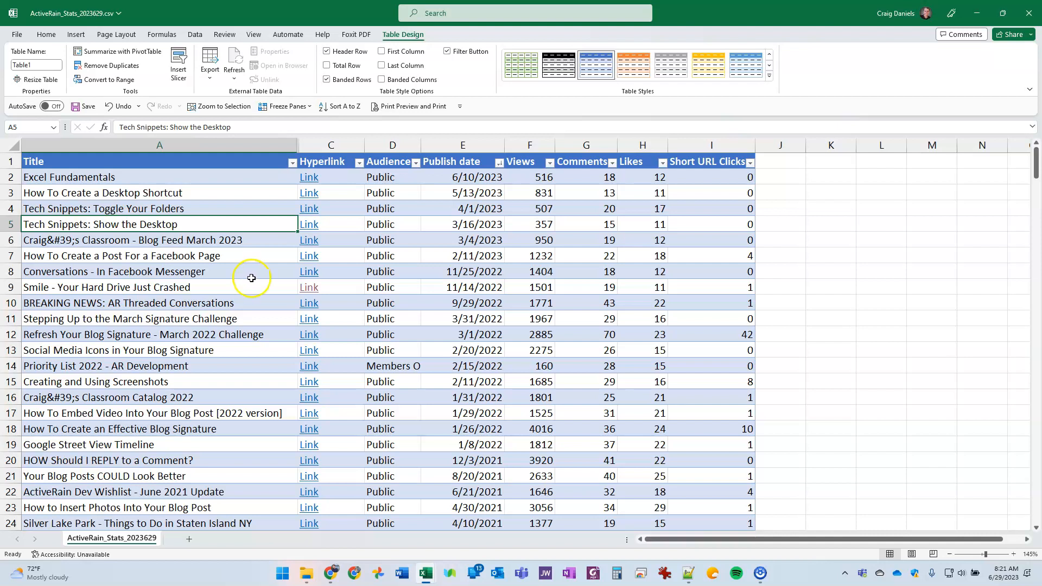
scroll(252, 278, "down", 2)
scroll(252, 278, "up", 2)
left_click(234, 362)
left_click(45, 36)
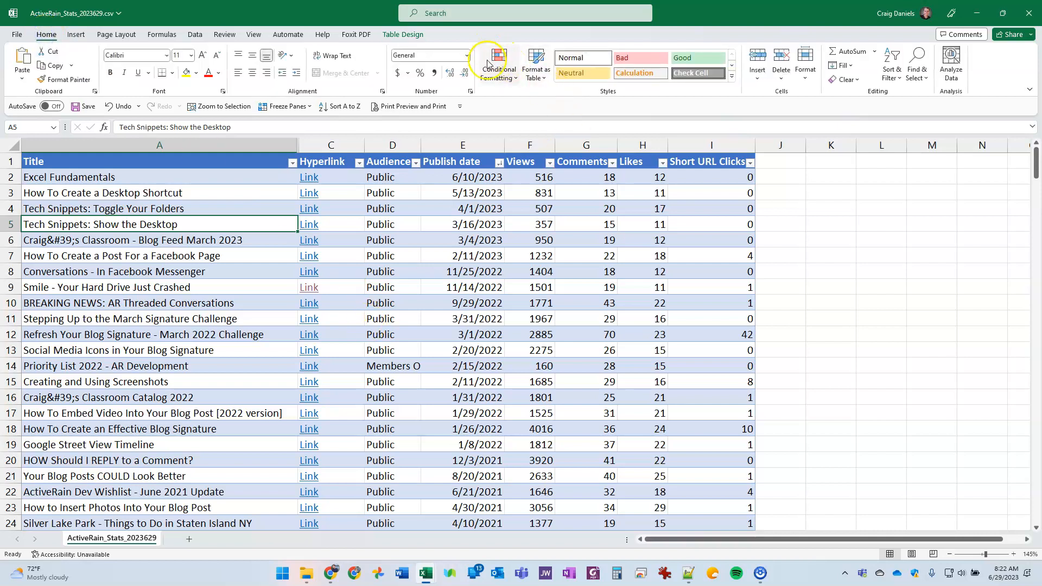
left_click(503, 80)
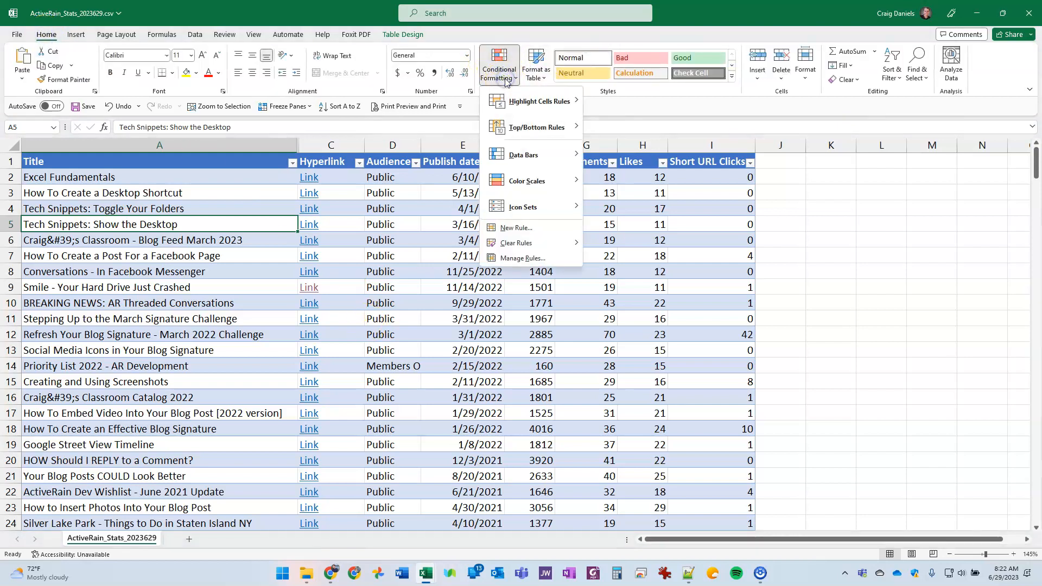
left_click(534, 131)
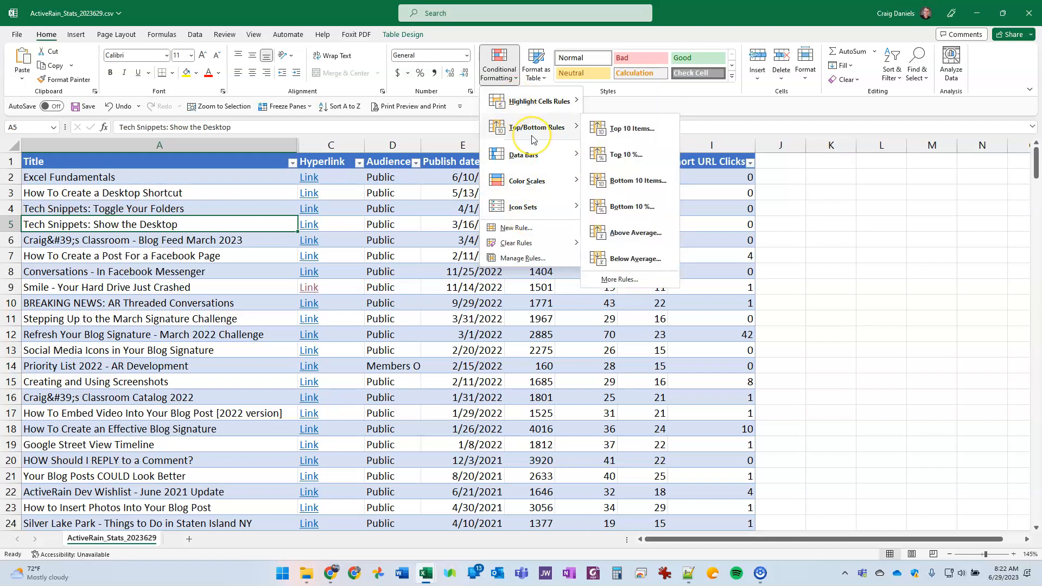
left_click(537, 210)
key("Escape")
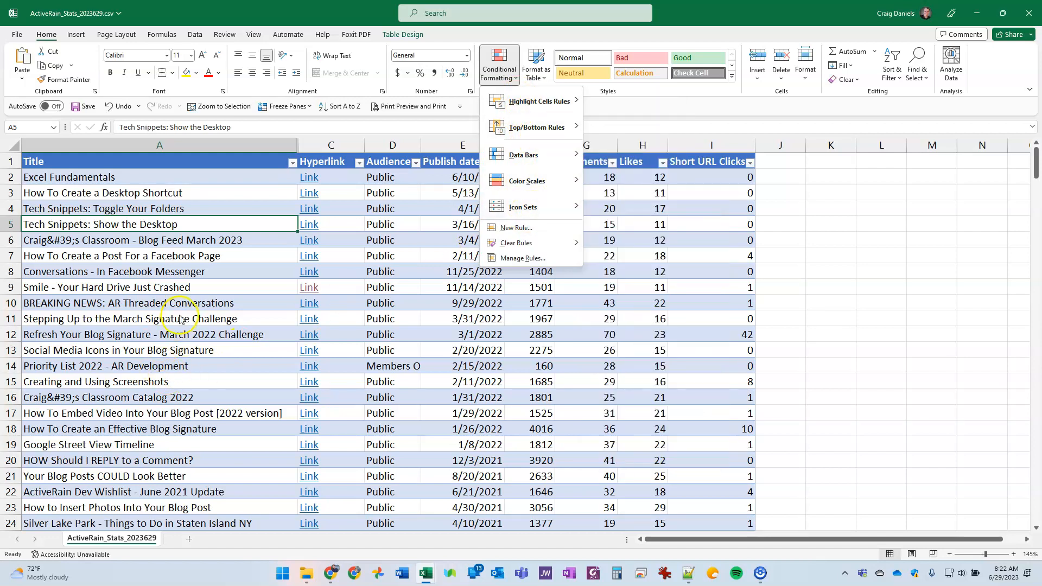
key("Escape")
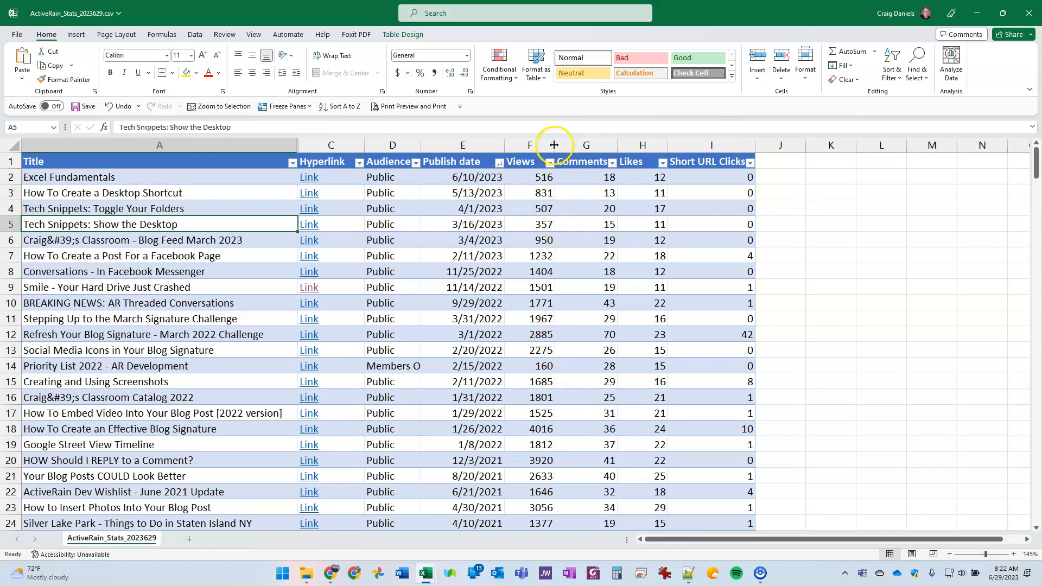
Apply orange gradient-fill data bars to the whole Views column with conditional formatting.
left_click(532, 144)
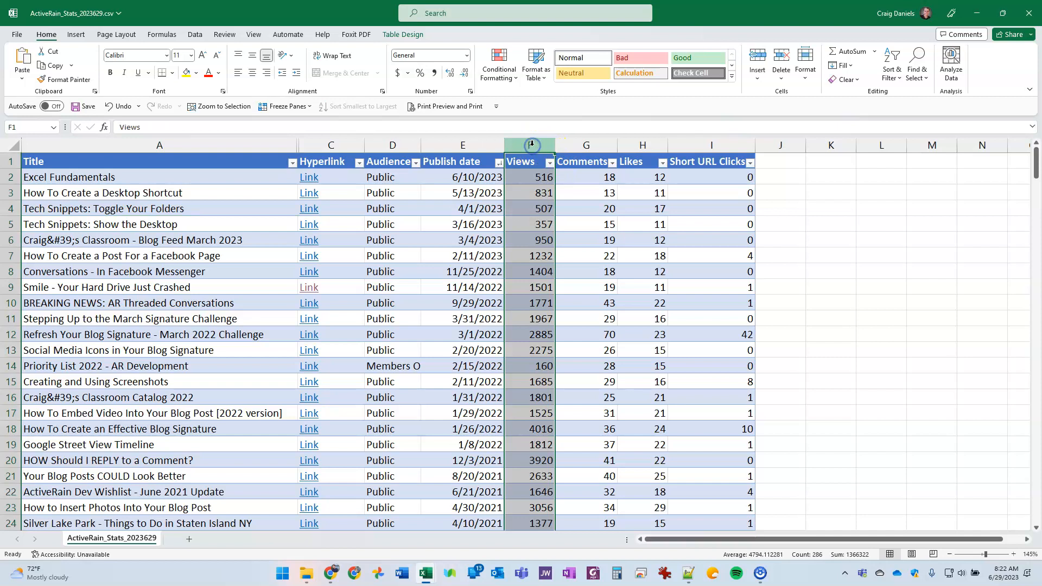
left_click(495, 76)
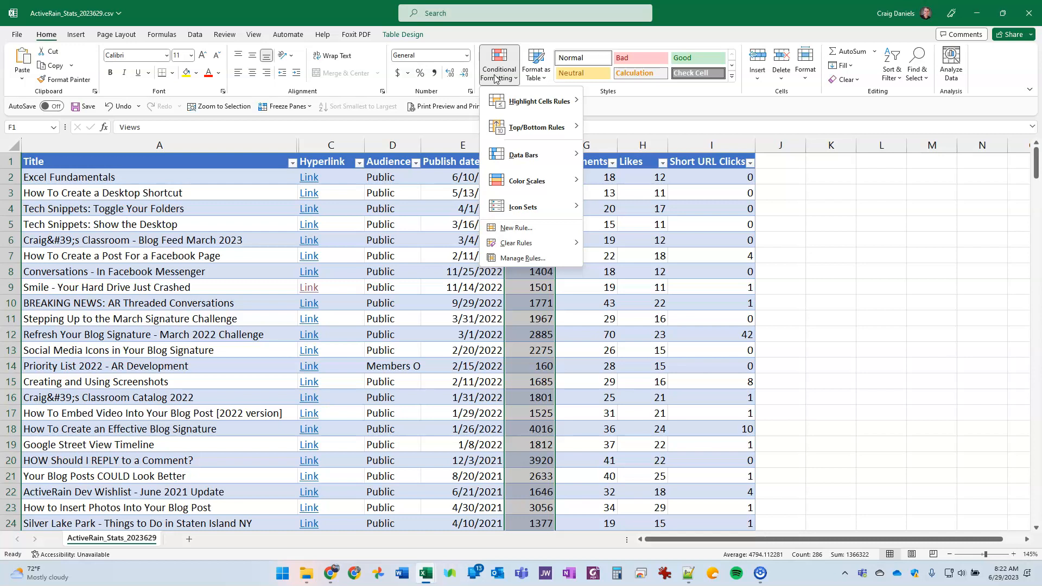
left_click(534, 184)
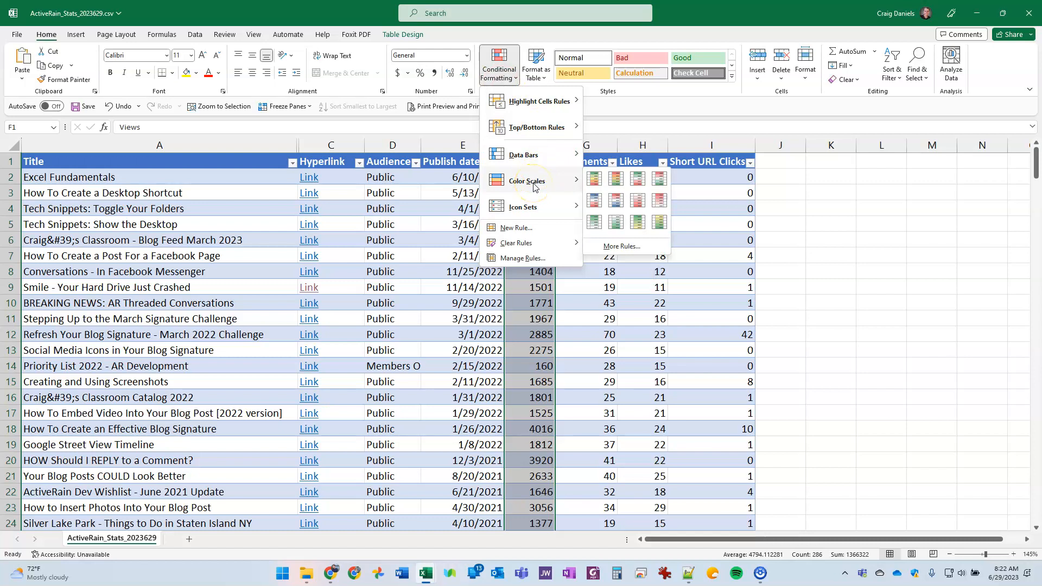
left_click(511, 157)
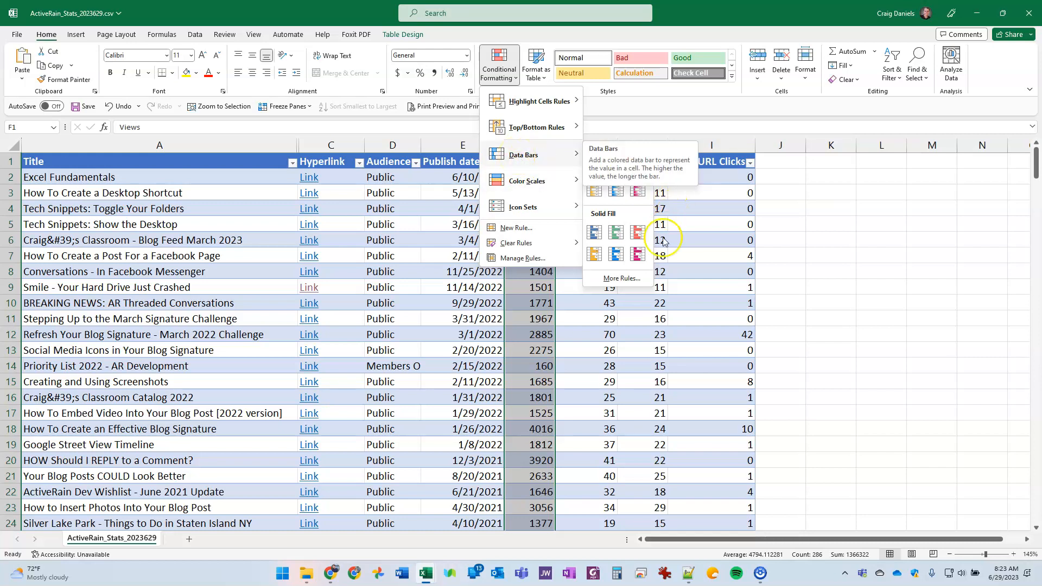
left_click(596, 192)
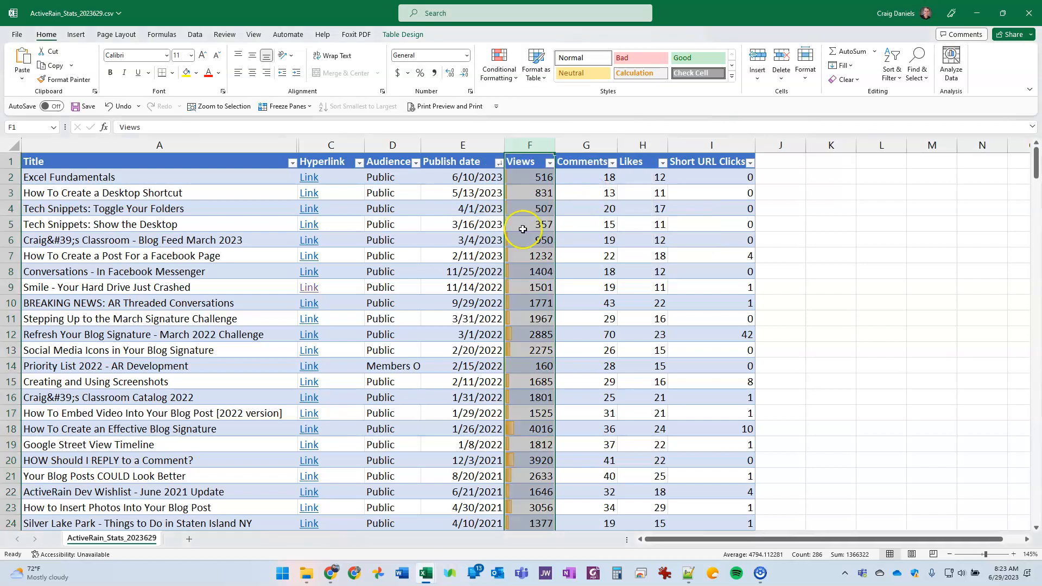
Widen the Views column to more than twice its width so the data bars are easier to compare.
scroll(534, 361, "down", 7)
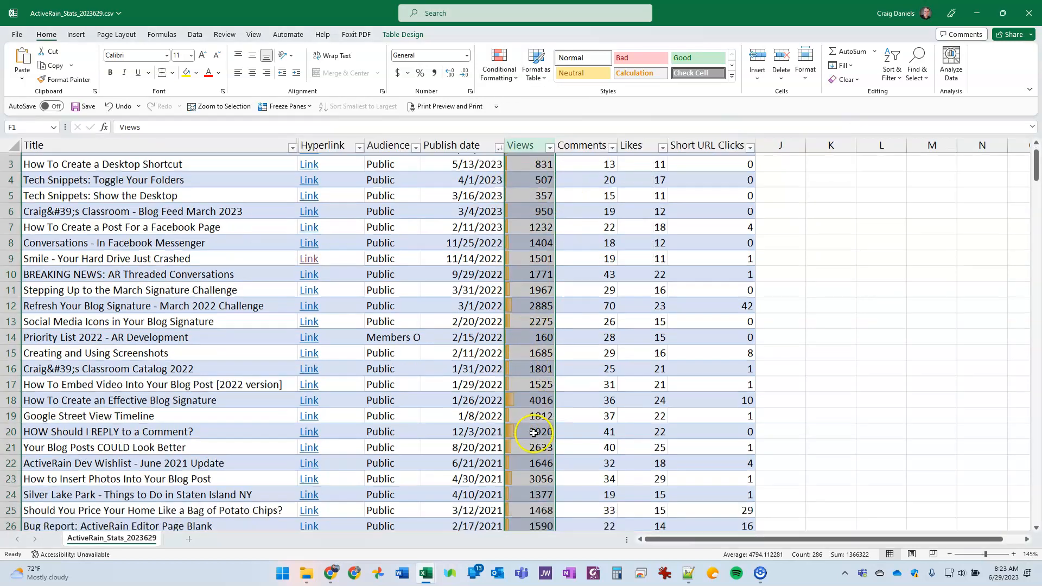
scroll(532, 414, "down", 9)
scroll(523, 214, "up", 2)
scroll(523, 215, "down", 13)
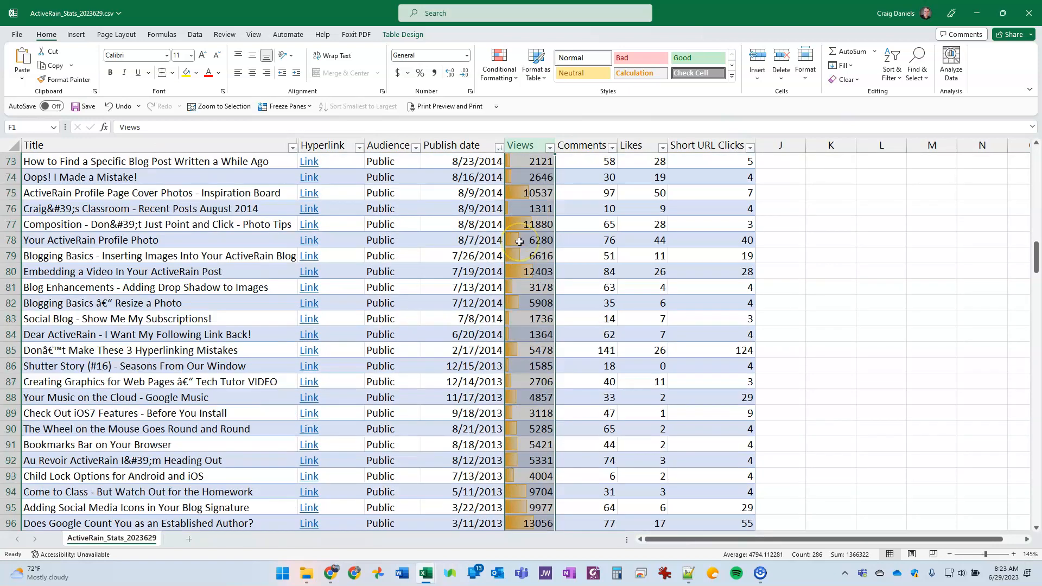
scroll(519, 242, "down", 6)
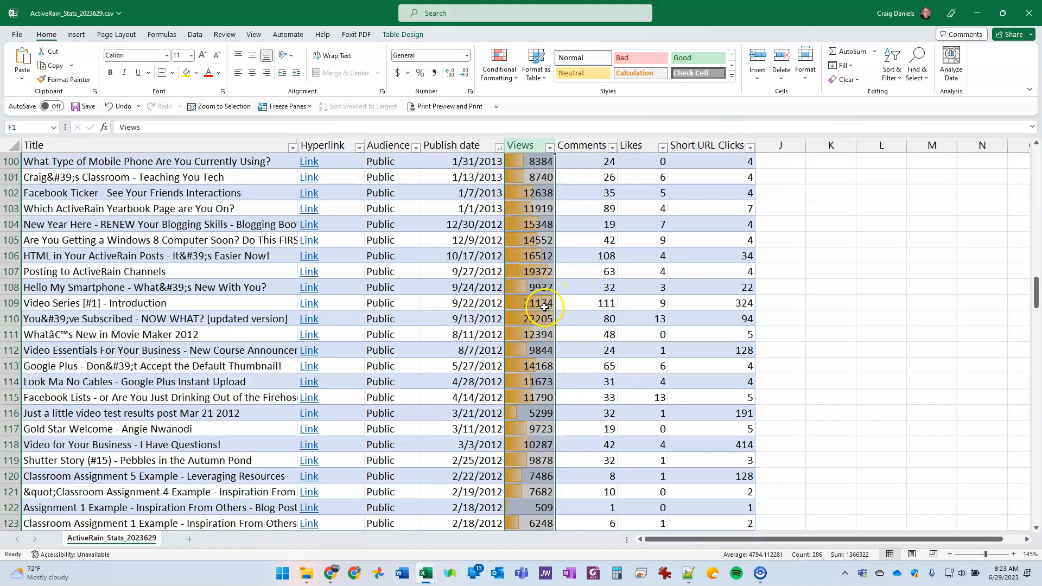
scroll(543, 319, "up", 5)
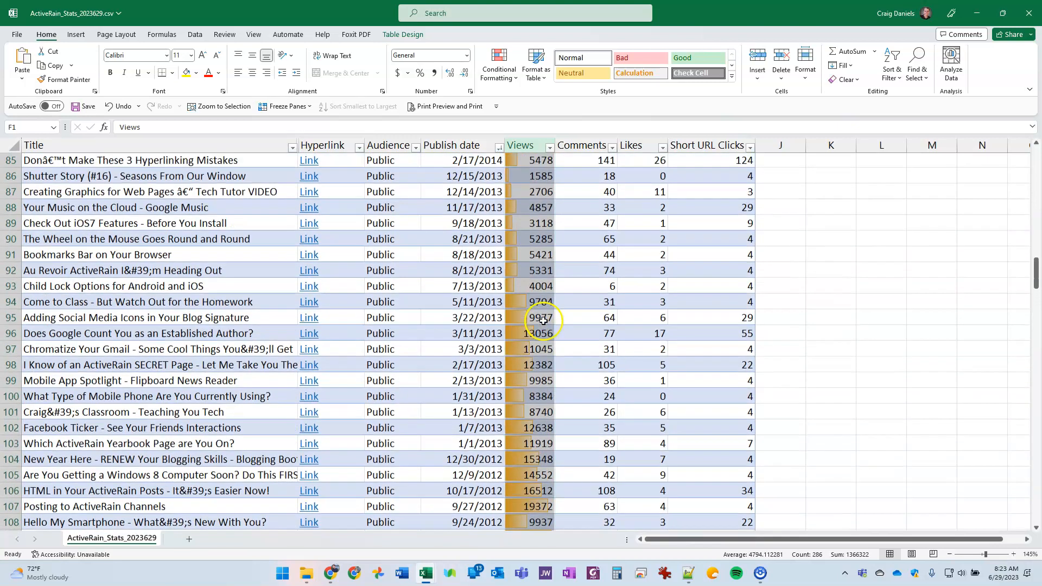
scroll(529, 304, "down", 3)
scroll(524, 297, "up", 3)
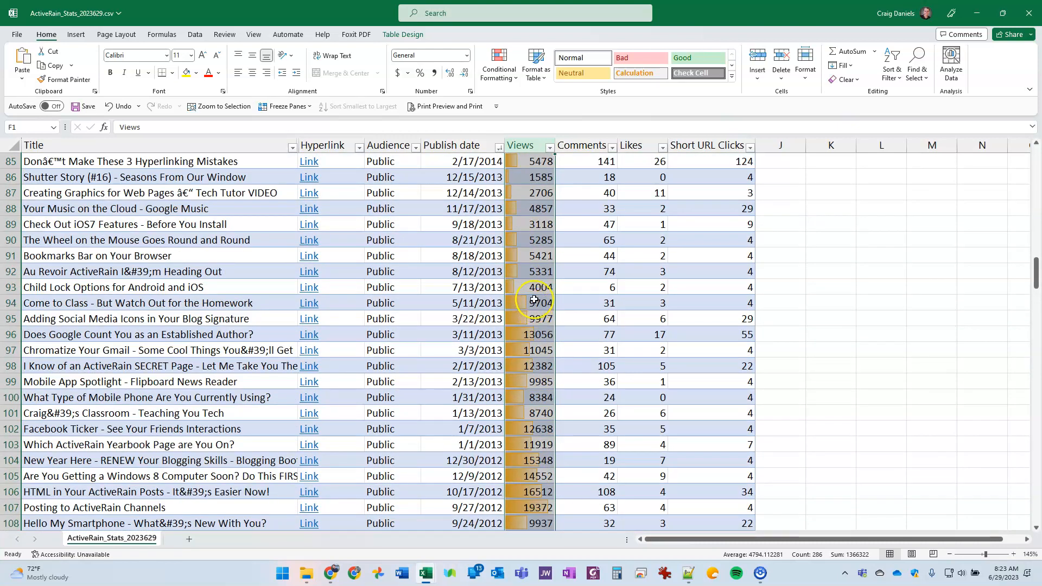
scroll(527, 234, "up", 7)
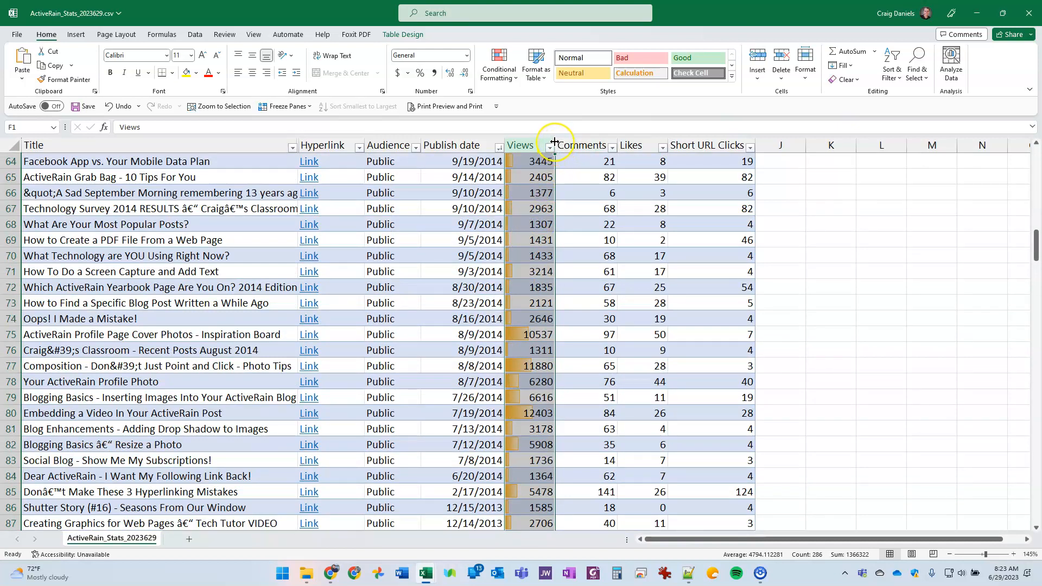
left_click_drag(555, 142, 646, 149)
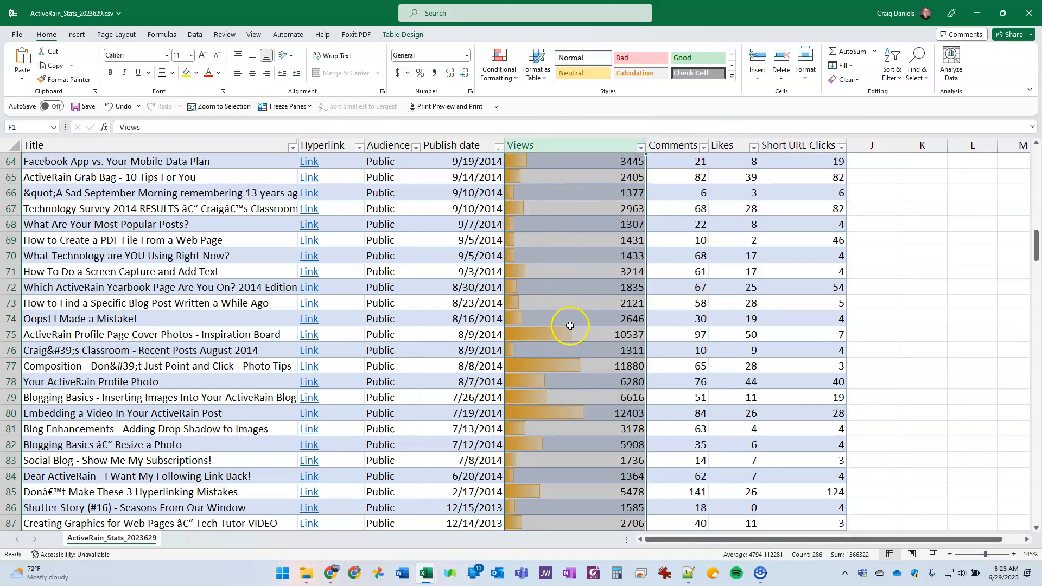
Compare the Views data bars of the newest posts with those of the older posts.
scroll(565, 318, "down", 4)
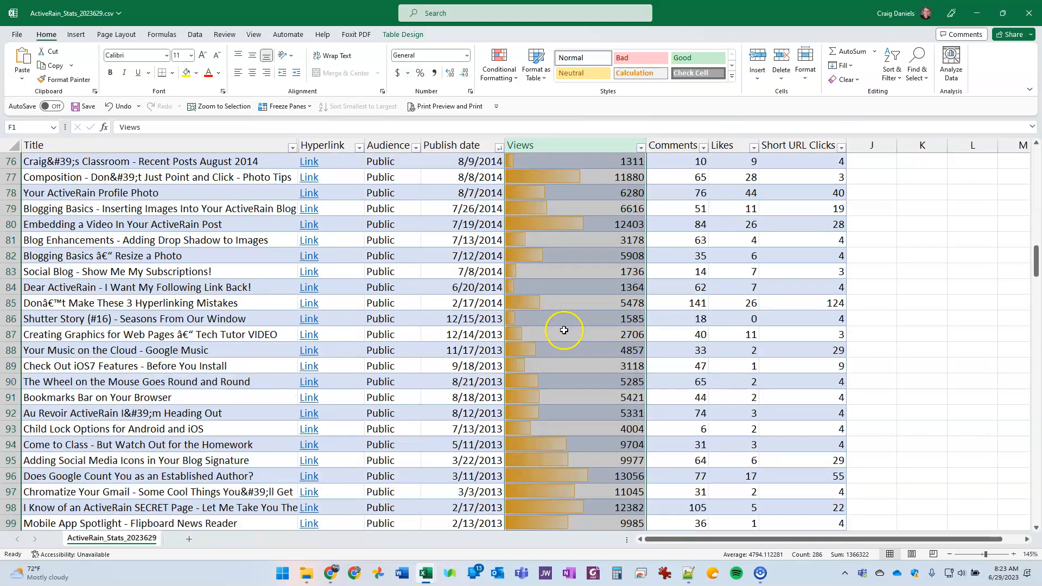
scroll(565, 328, "up", 14)
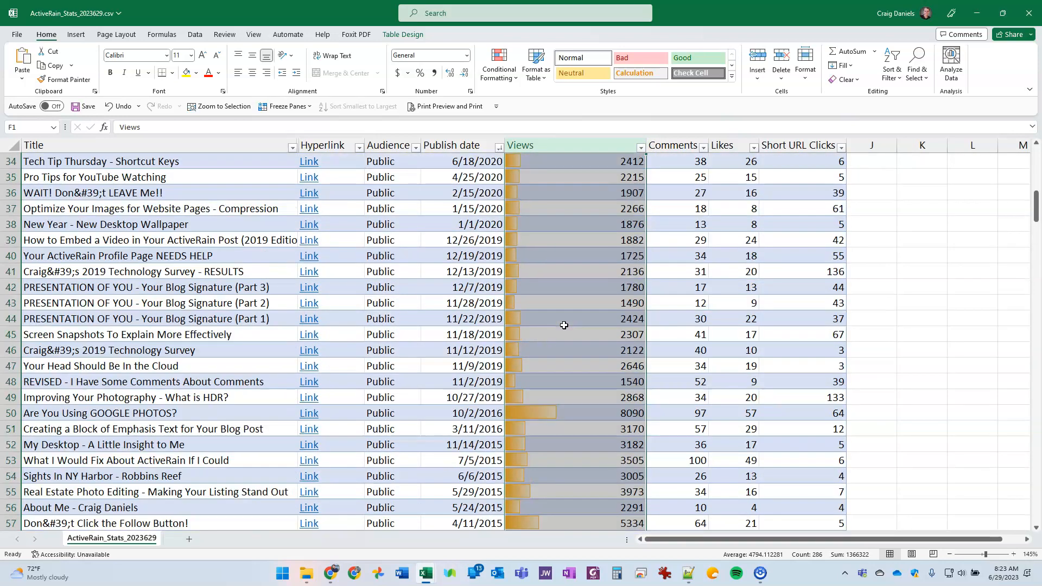
scroll(562, 321, "up", 6)
scroll(540, 261, "up", 1)
scroll(543, 270, "down", 5)
scroll(545, 280, "up", 9)
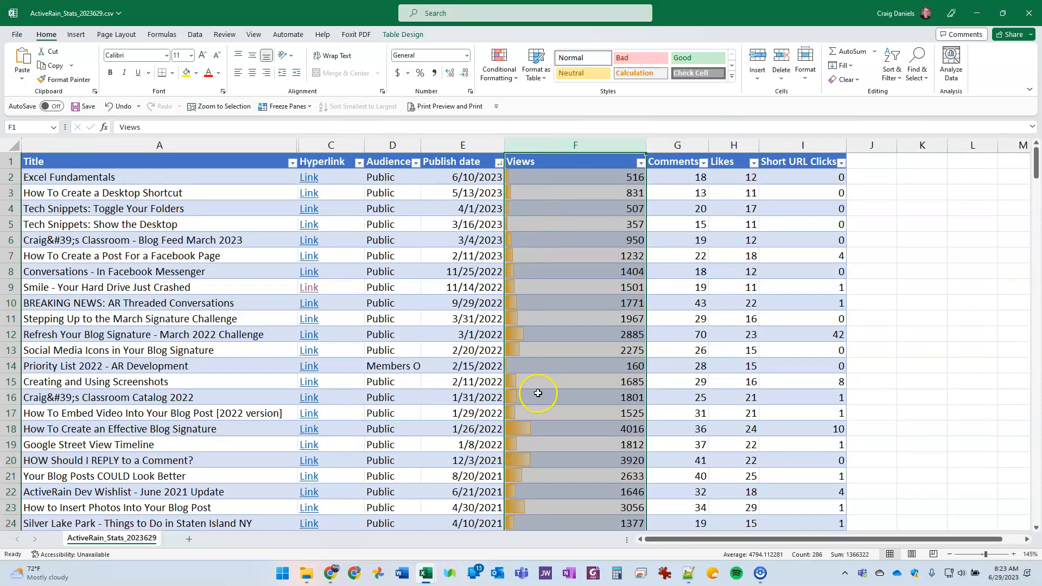
scroll(538, 393, "down", 15)
scroll(543, 380, "down", 2)
scroll(545, 353, "up", 1)
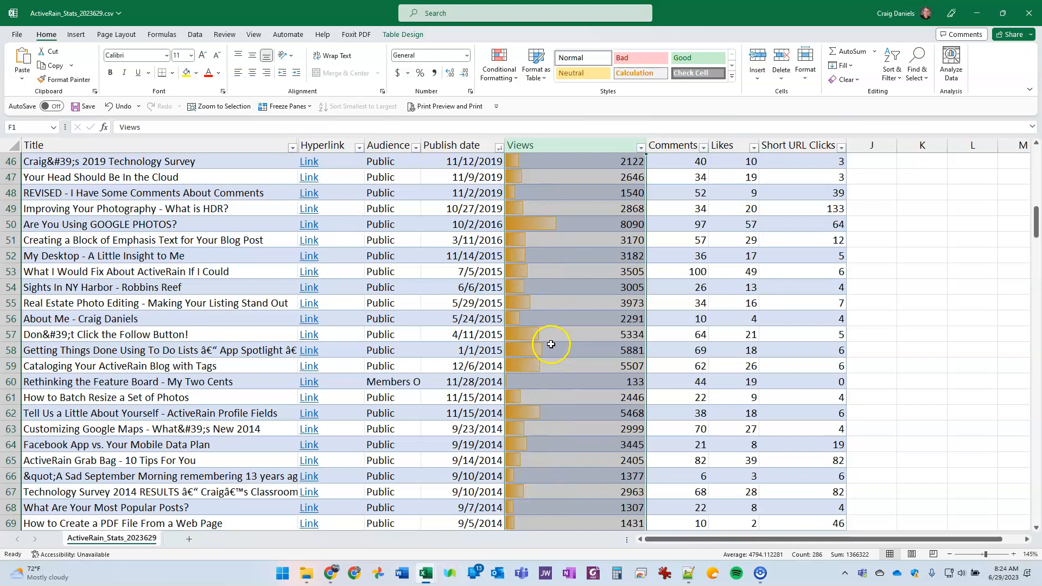
Highlight the entire row of the "Are You Using GOOGLE PHOTOS?" post and compare its Views bar with the older posts.
left_click(263, 225)
left_click(14, 225)
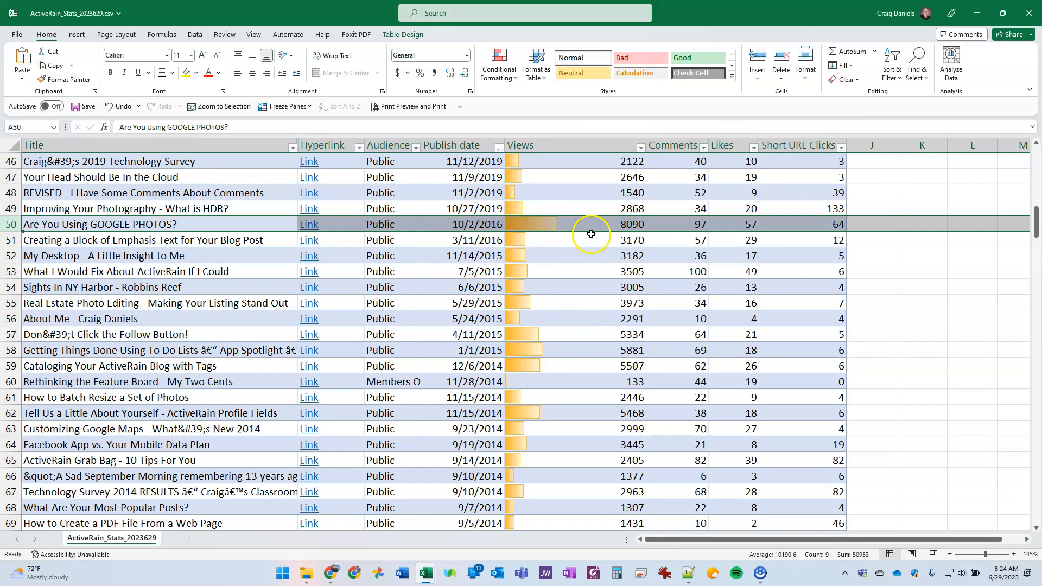
scroll(560, 348, "down", 5)
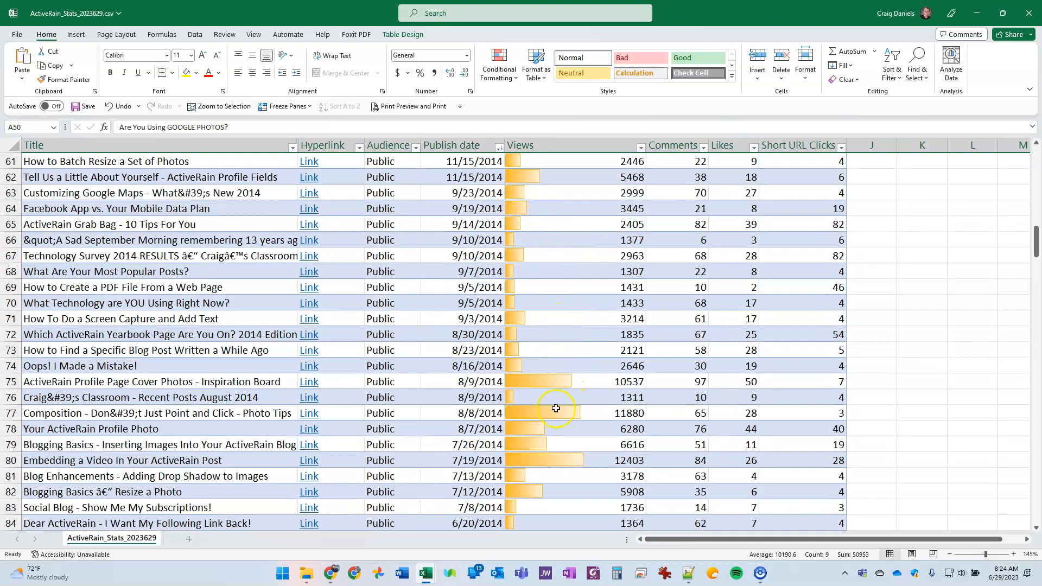
scroll(559, 408, "down", 3)
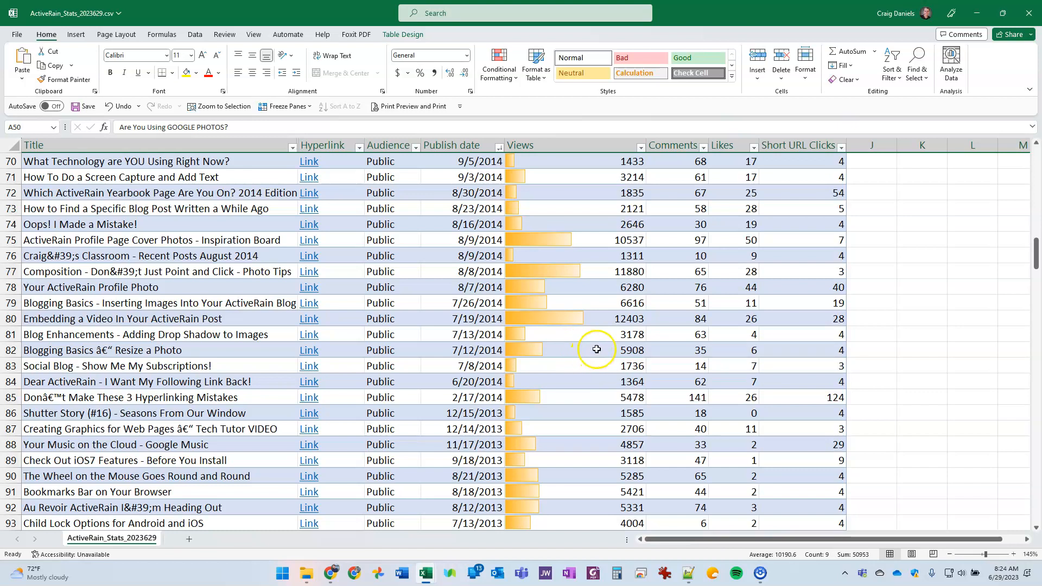
scroll(597, 352, "down", 2)
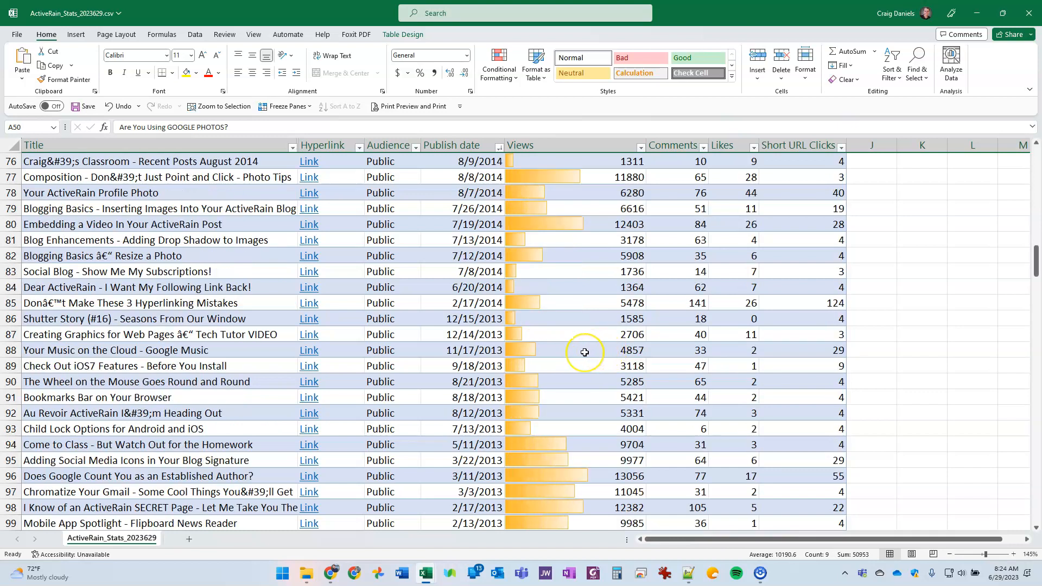
scroll(584, 353, "up", 14)
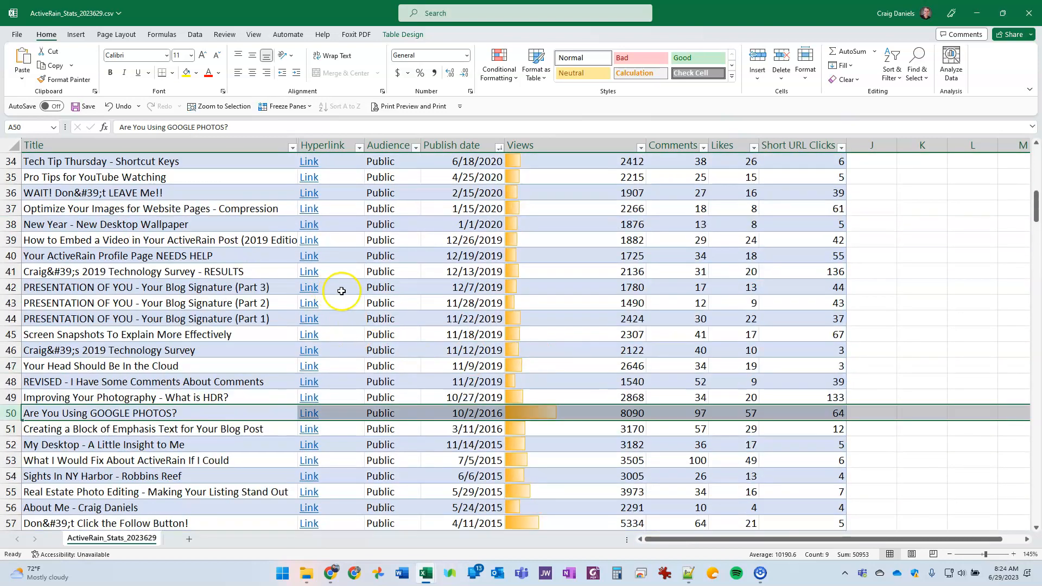
Return to the newest posts and review the Title column's sort and filter options without applying any.
left_click(458, 290)
scroll(459, 292, "up", 3)
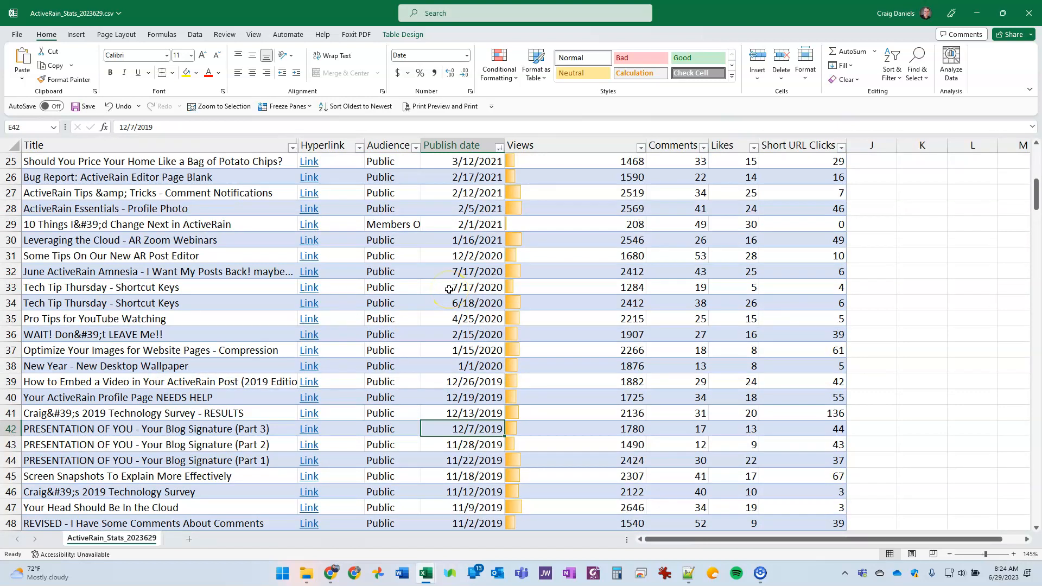
scroll(450, 289, "up", 4)
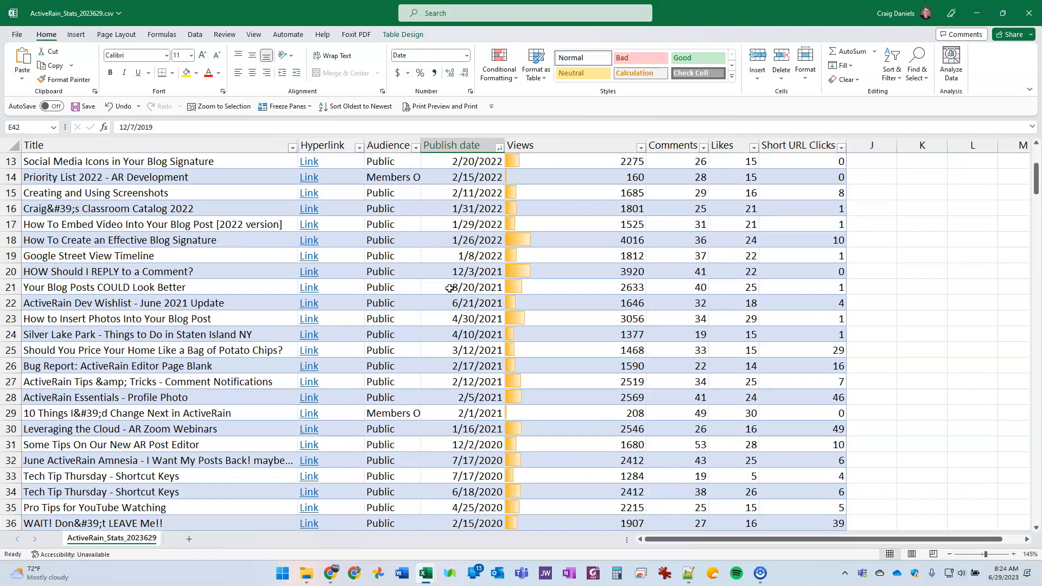
scroll(450, 288, "up", 4)
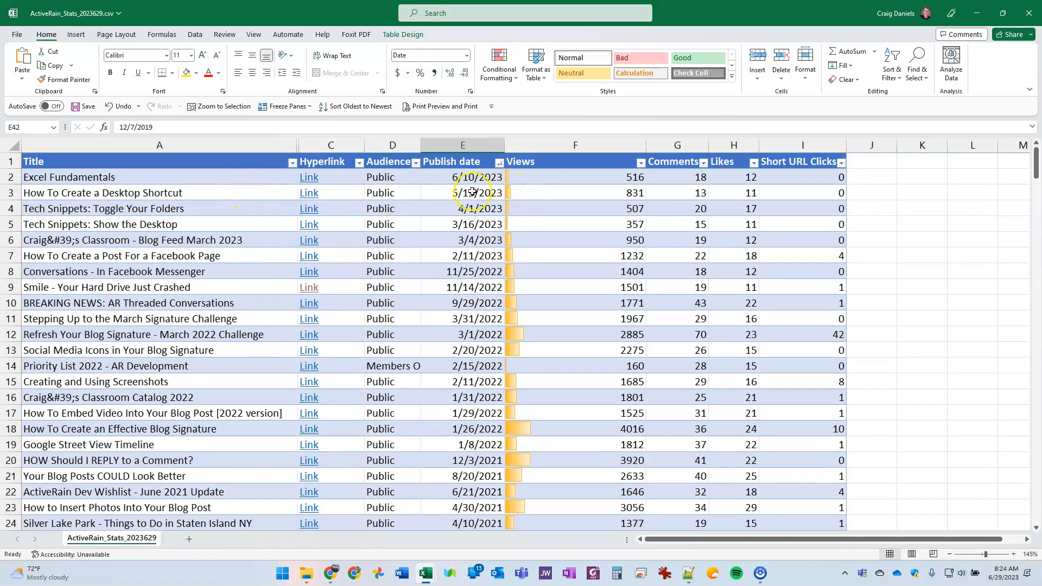
left_click(293, 164)
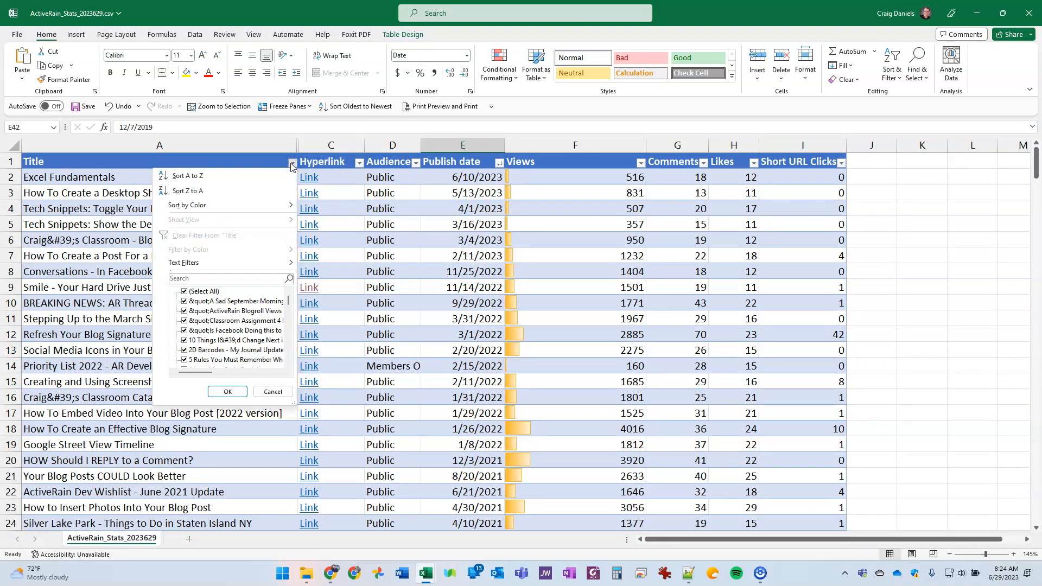
left_click(554, 222)
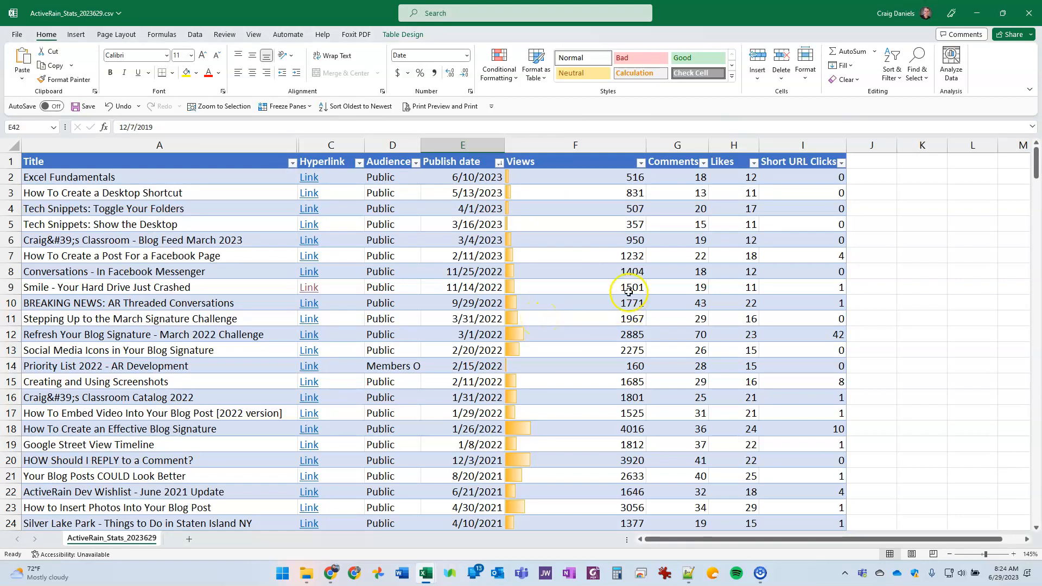
Center the contents of the Views column and widen it slightly, checking the result on the older posts.
left_click(573, 145)
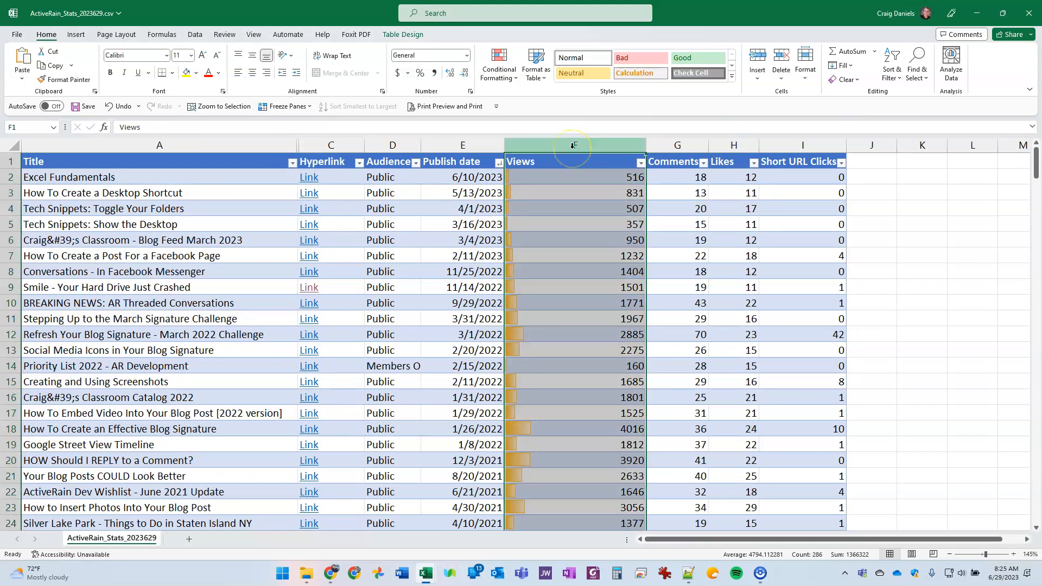
left_click(253, 75)
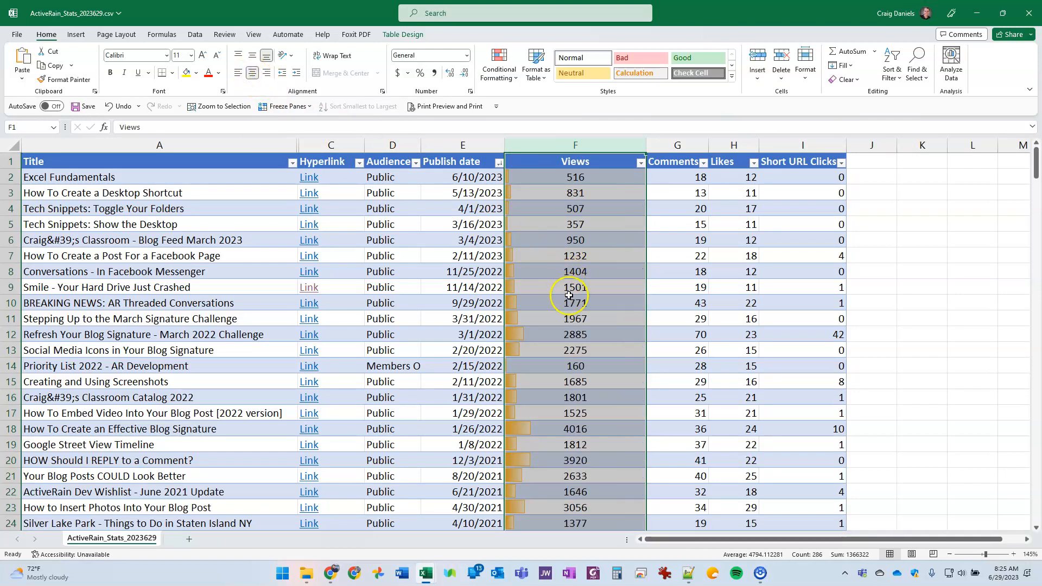
left_click(624, 237)
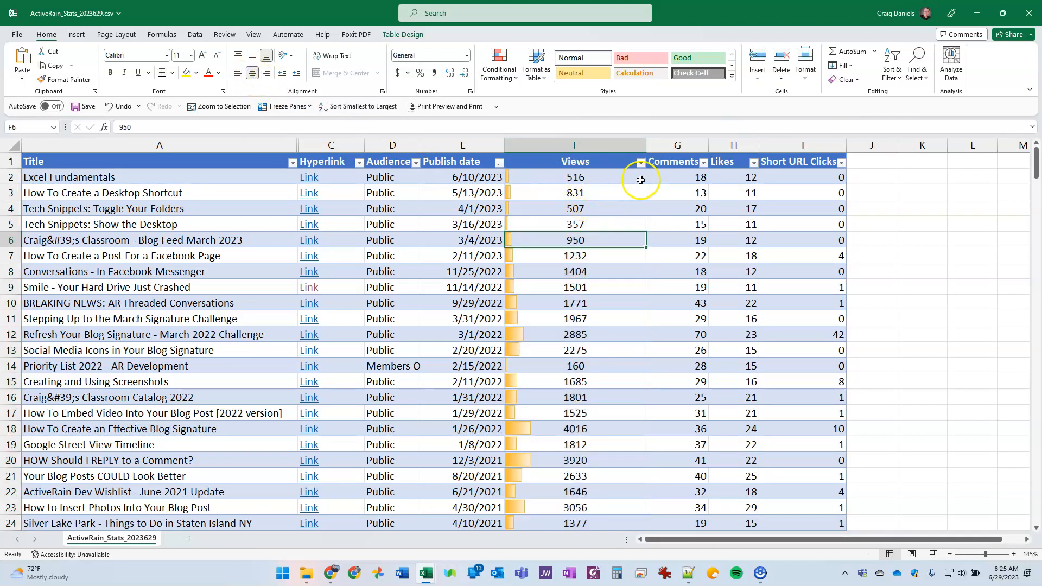
left_click_drag(646, 145, 651, 145)
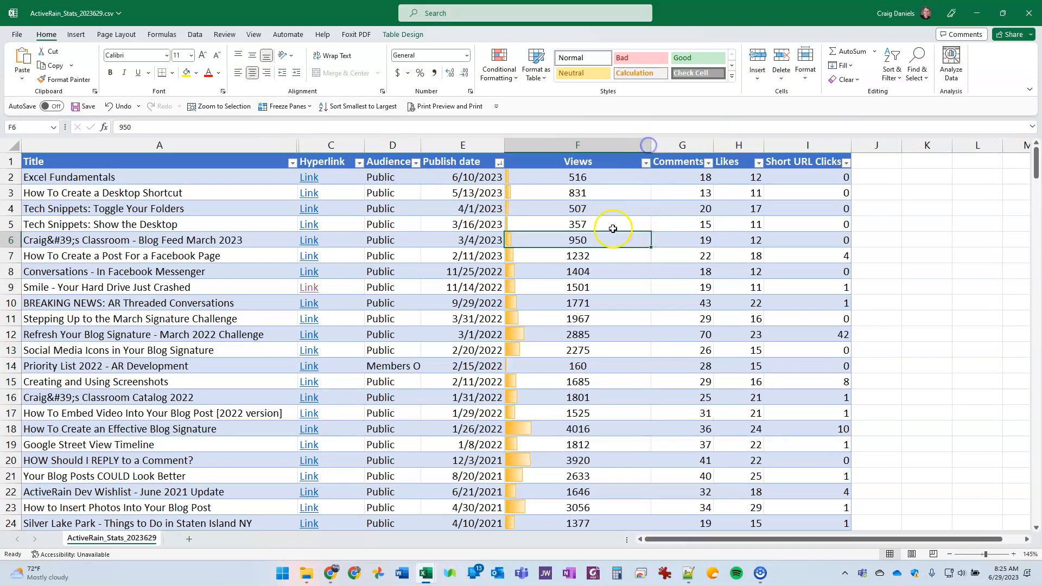
scroll(566, 385, "down", 3)
scroll(566, 388, "down", 20)
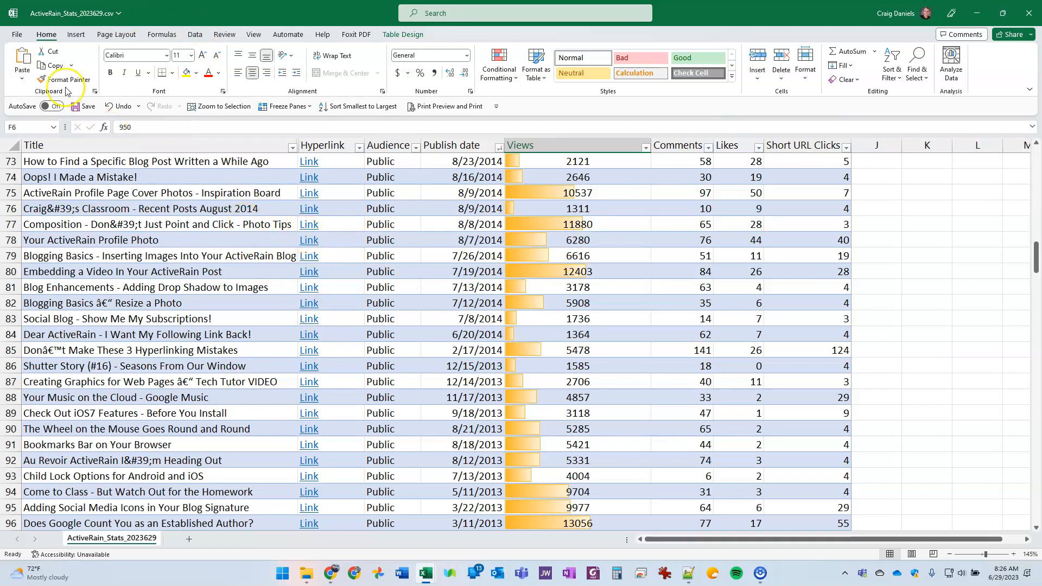
Save a copy in Downloads as an Excel Workbook (*.xlsx) named ActiveRain_Stats_2023629-.
left_click(18, 36)
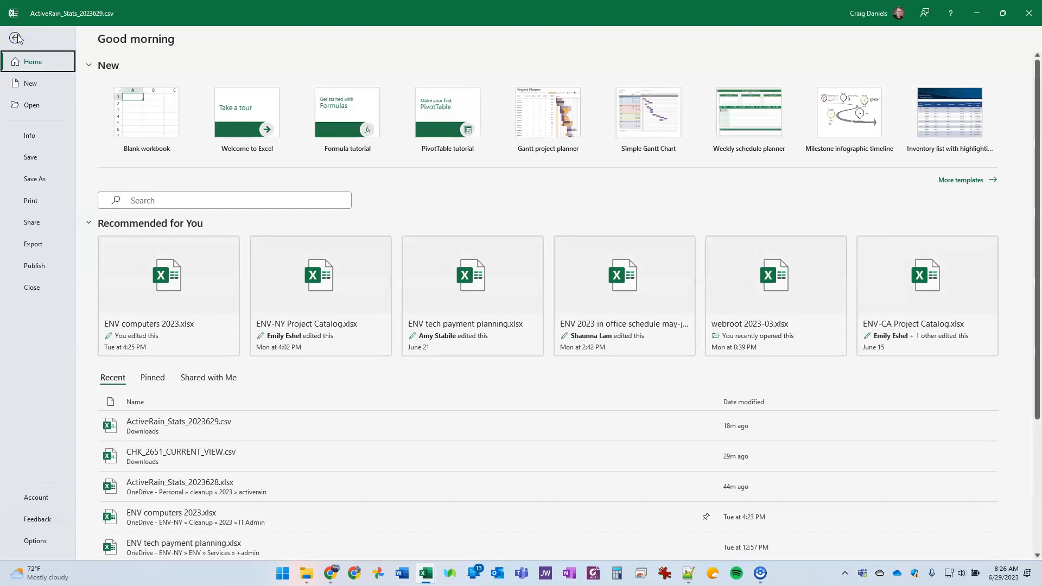
left_click(34, 179)
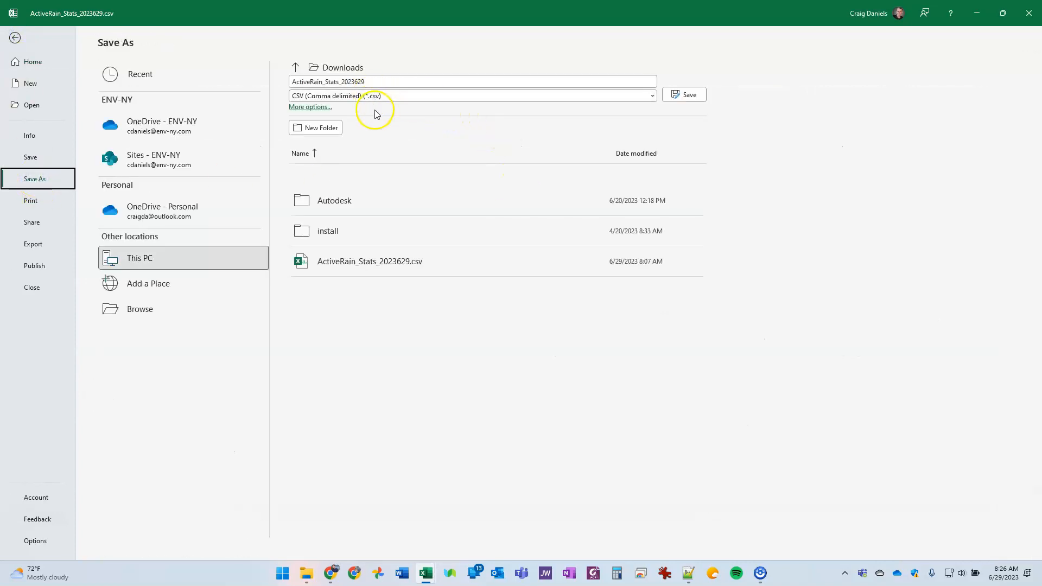
left_click(332, 97)
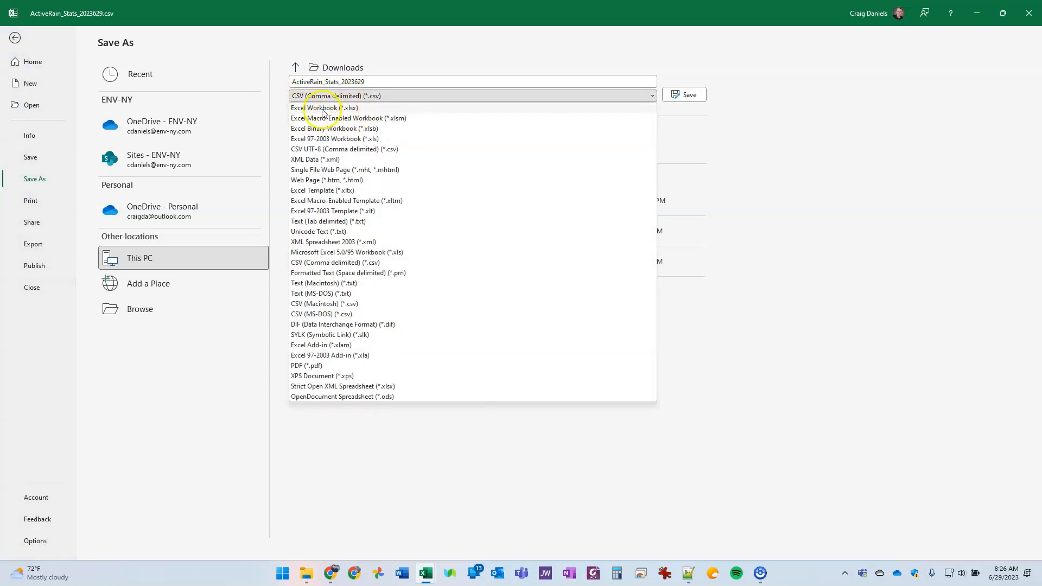
left_click(320, 108)
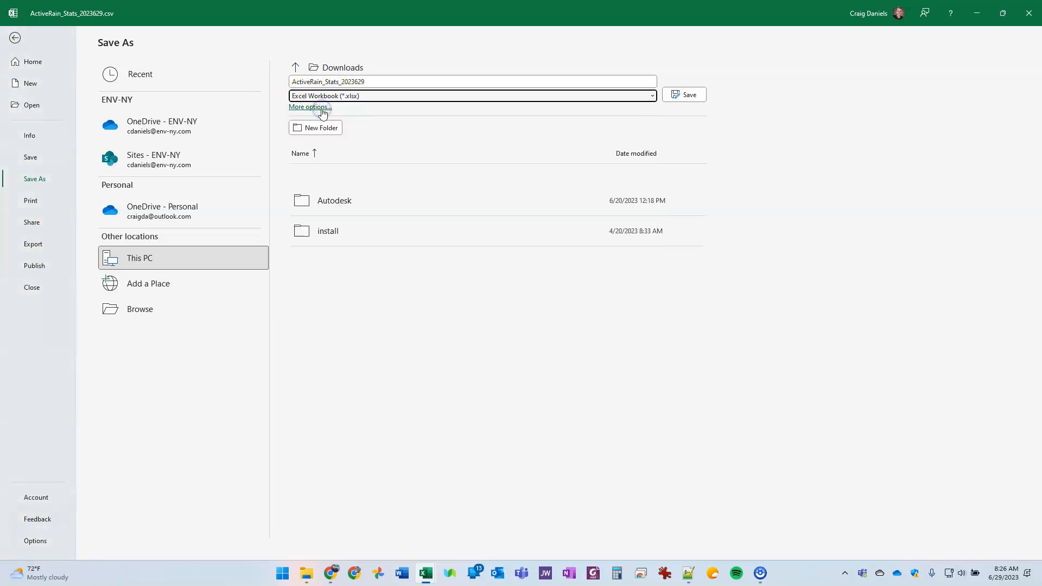
left_click(372, 83)
left_click(373, 83)
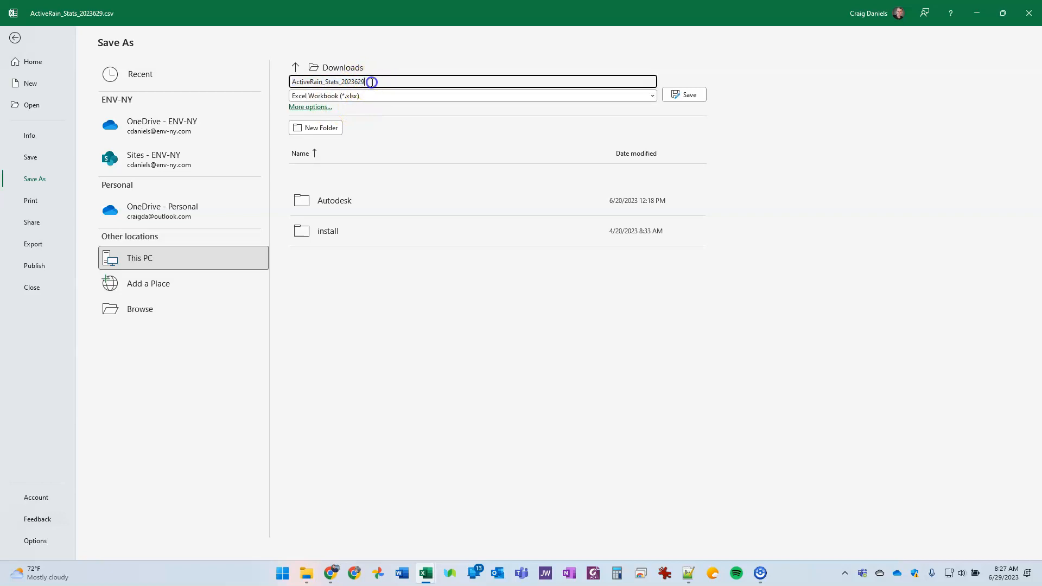
type("-")
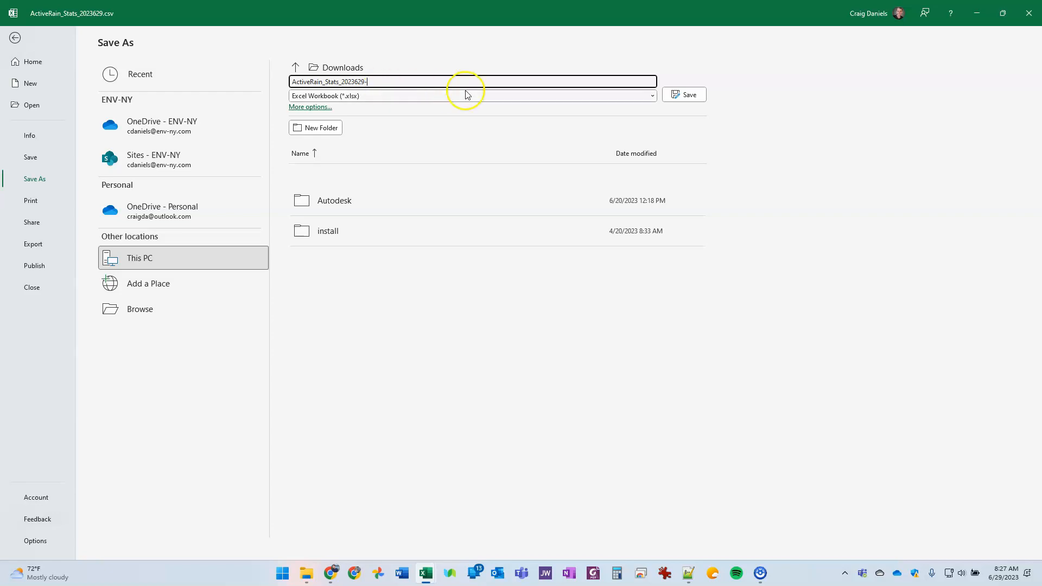
left_click(683, 94)
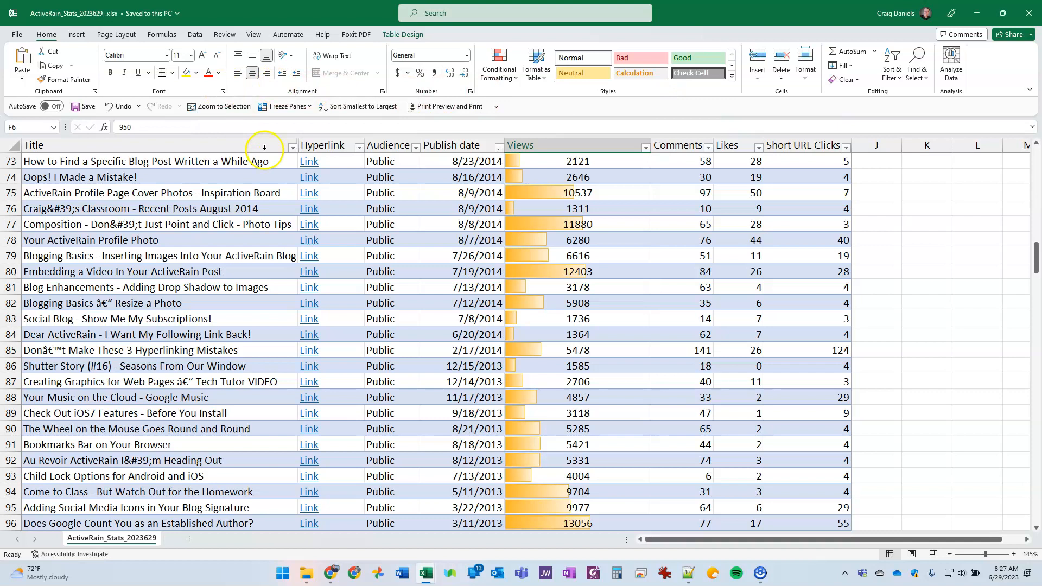